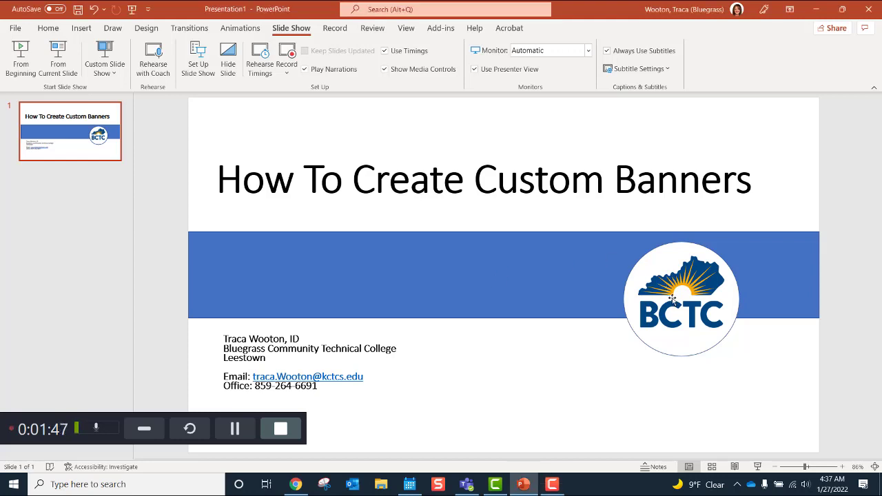
Step: Nudge the BCTC logo right and down inside its white circle and minimize PowerPoint
drag(671, 297, 668, 294)
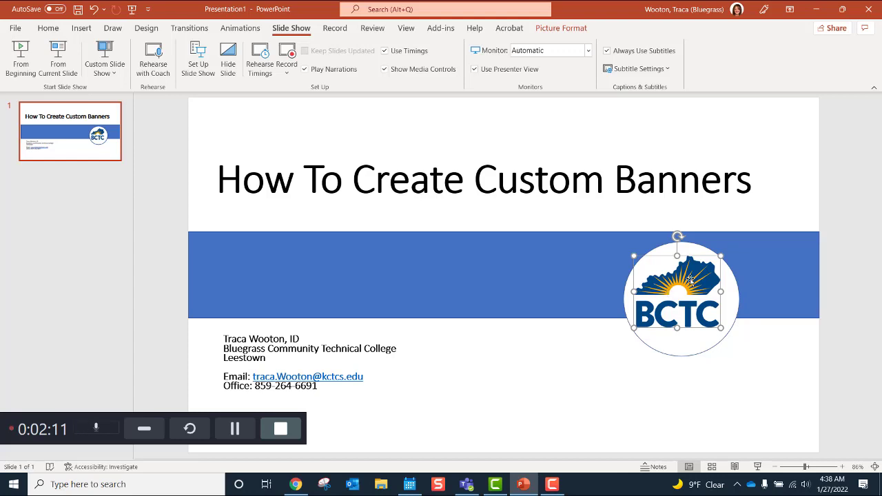
drag(690, 279, 685, 287)
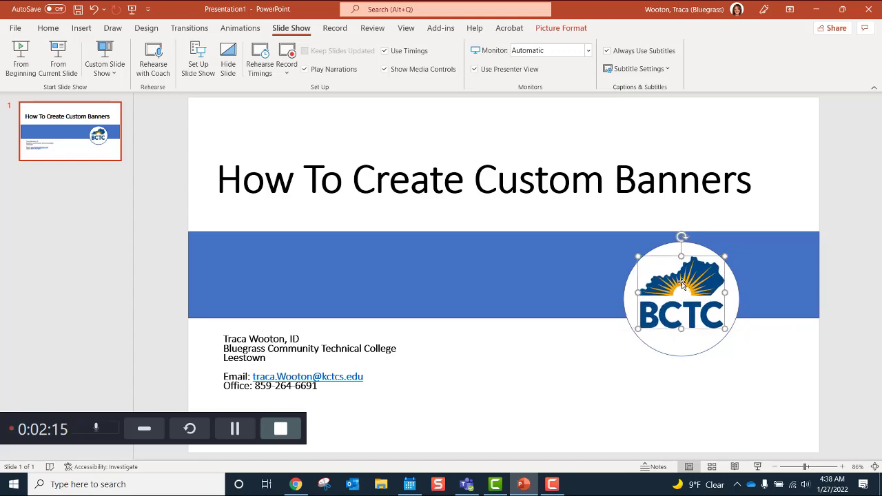
click(815, 9)
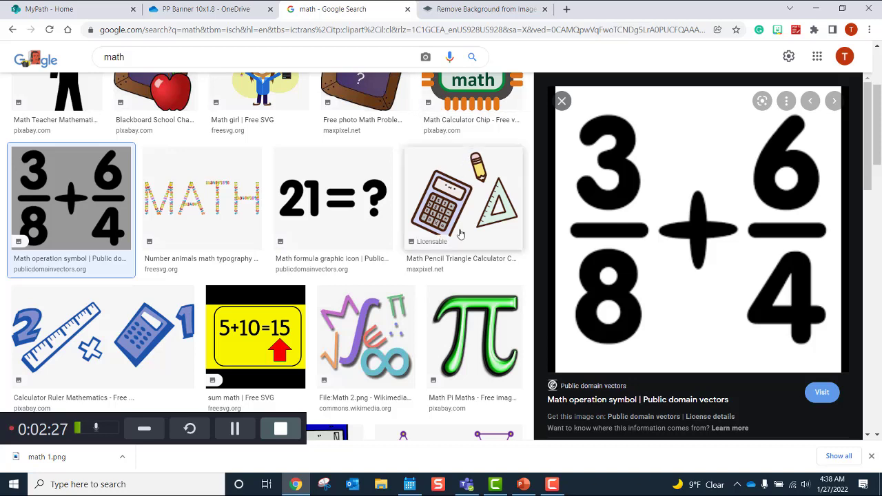
Step: Preview the green pi clip art from the math results and return to the top
click(465, 317)
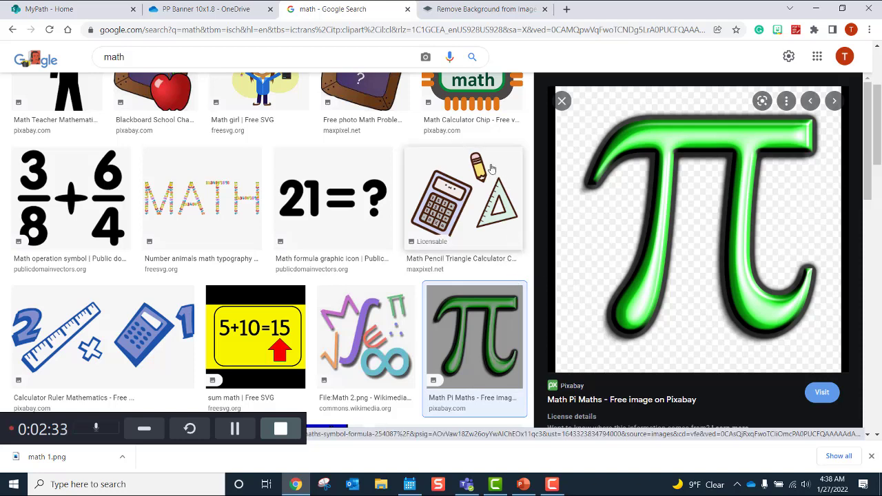
drag(875, 96, 876, 53)
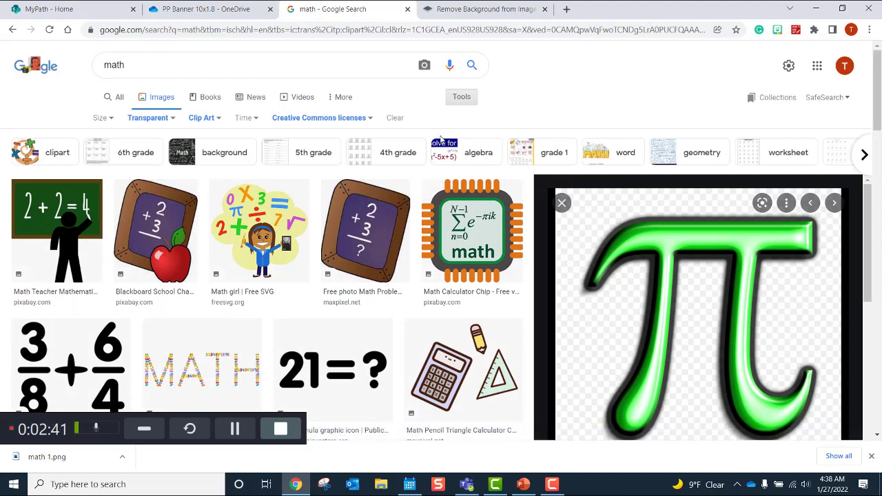
Step: Reset the usage rights filter to Creative Commons licenses
scroll(459, 102, down, 1)
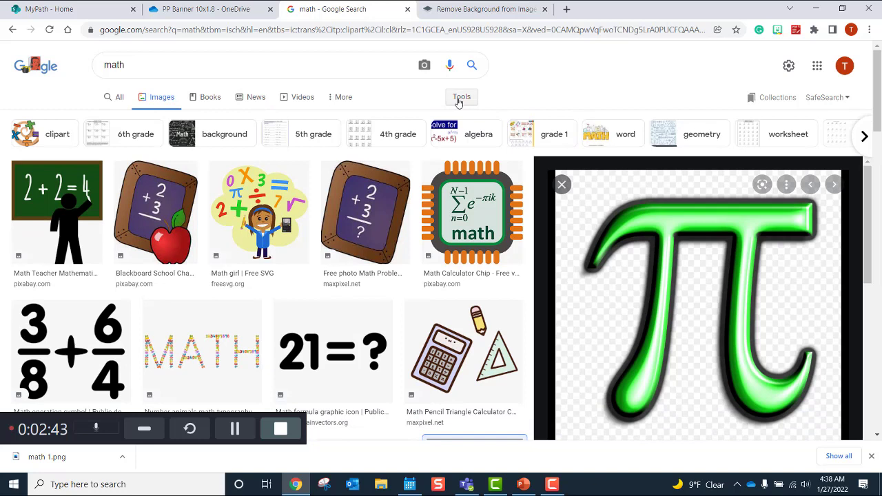
click(458, 100)
click(372, 118)
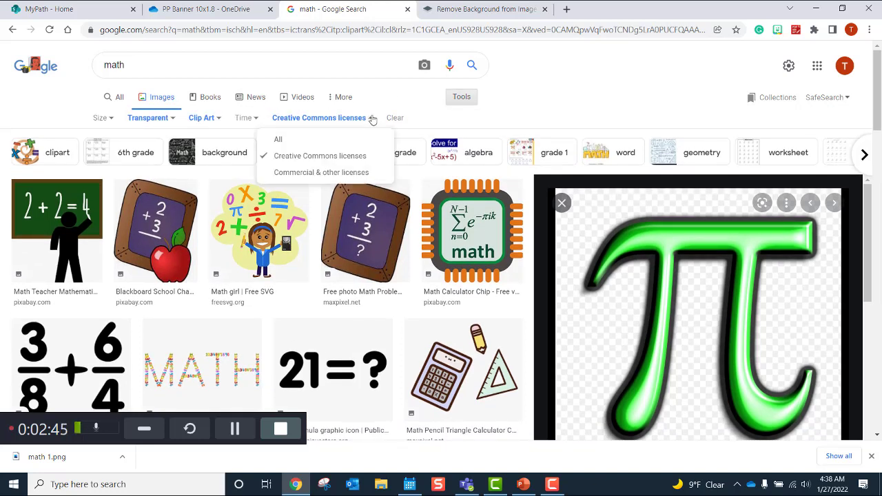
click(278, 140)
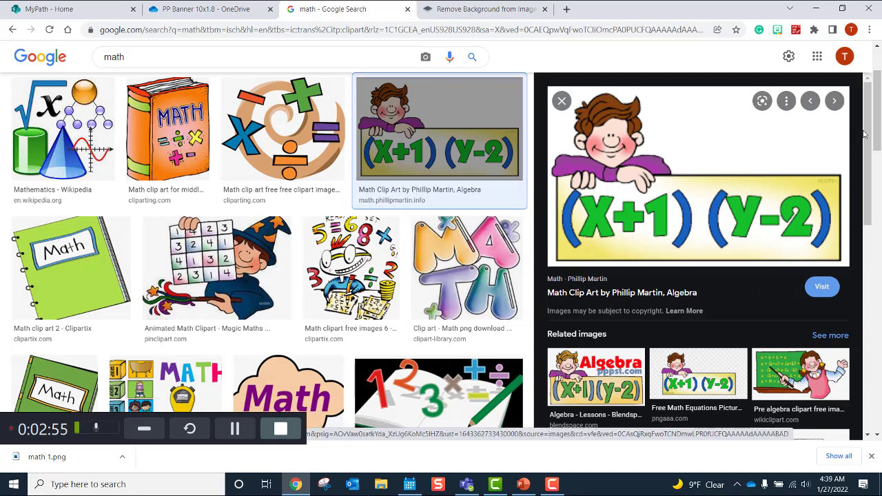
drag(878, 126, 877, 86)
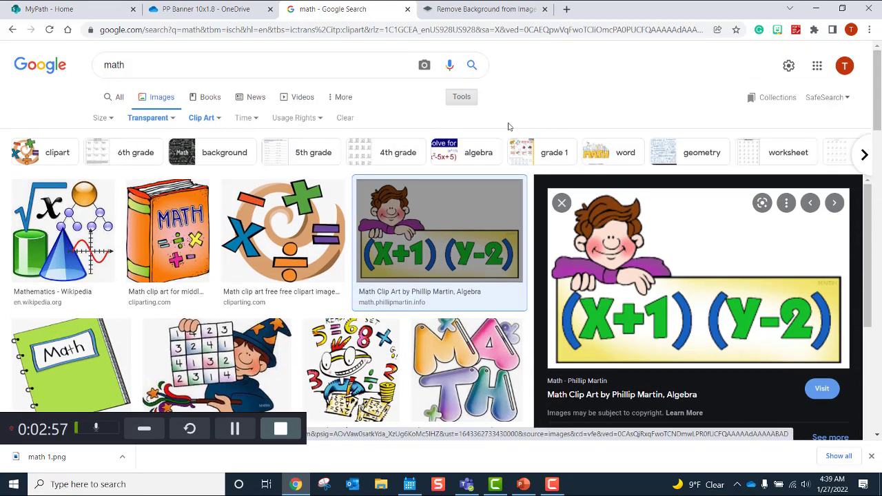
click(457, 97)
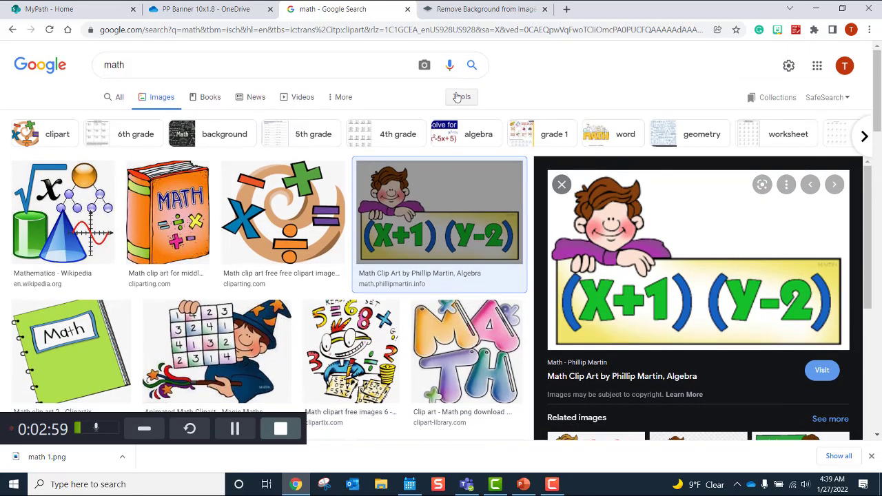
click(455, 96)
click(319, 121)
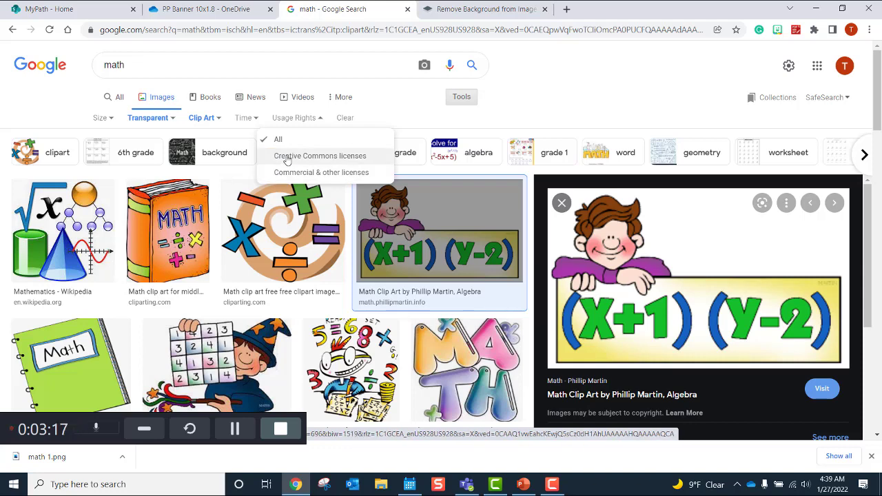
click(286, 159)
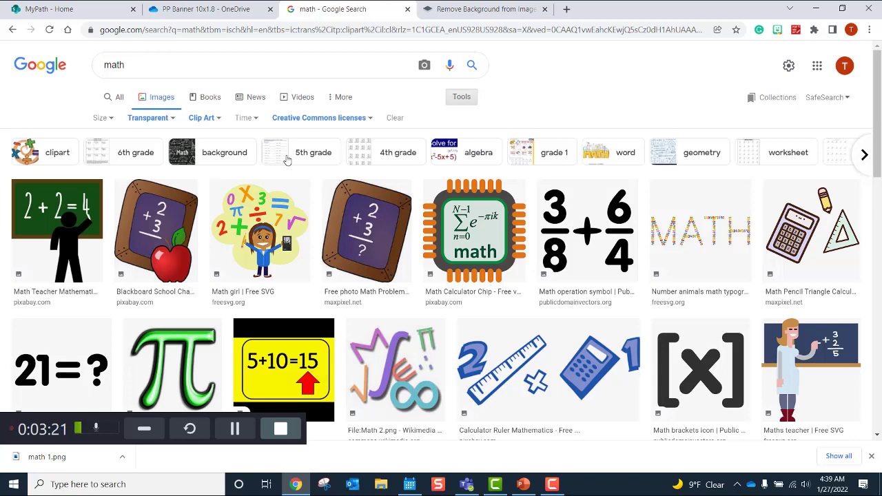
Step: Reapply the Clip Art image type filter
click(204, 119)
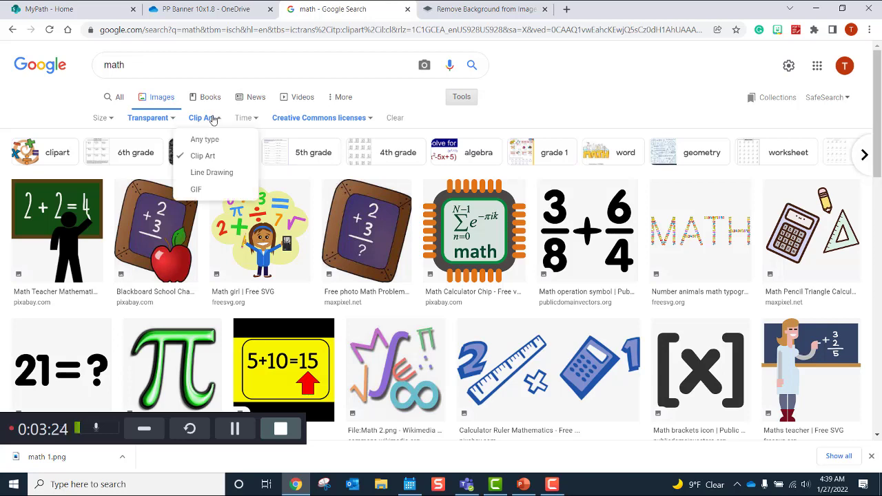
click(212, 141)
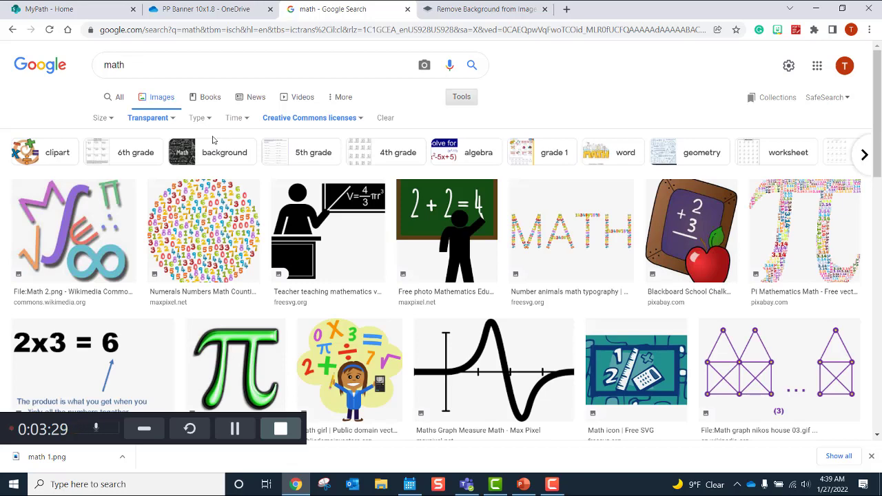
click(211, 120)
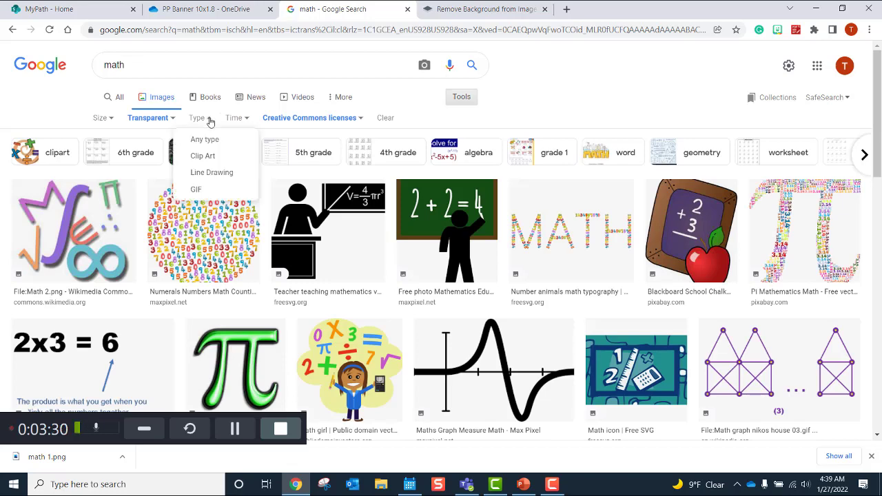
click(208, 159)
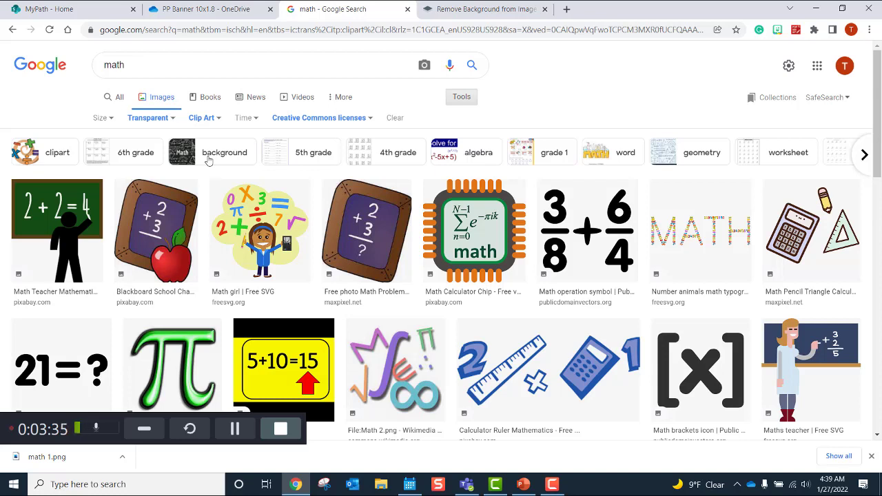
Step: Check the colour filter, leave it unchanged, and preview the green pi clip art
click(170, 120)
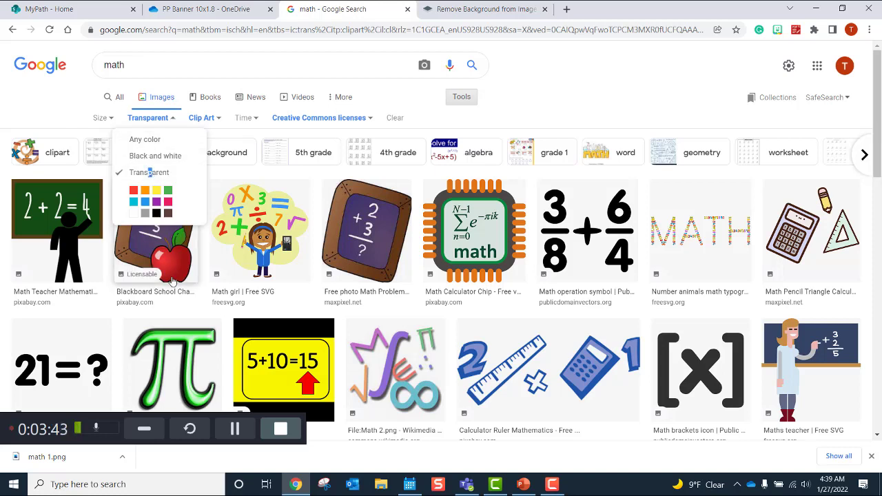
click(174, 346)
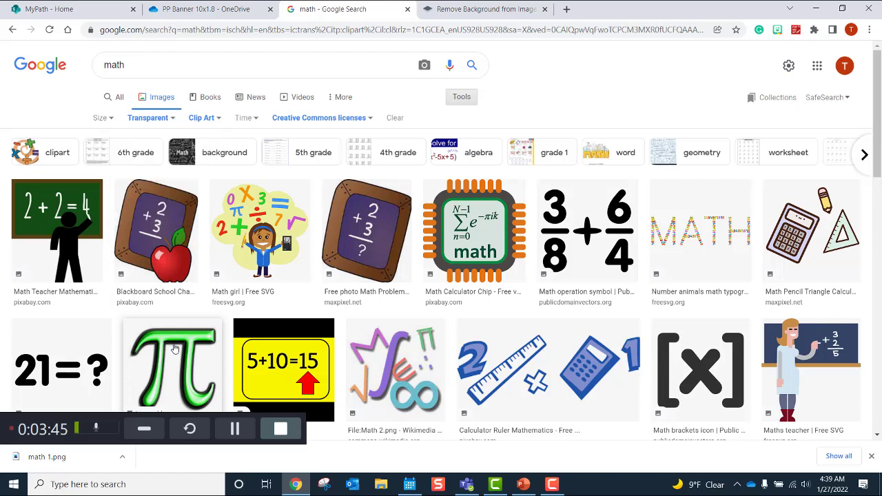
click(174, 347)
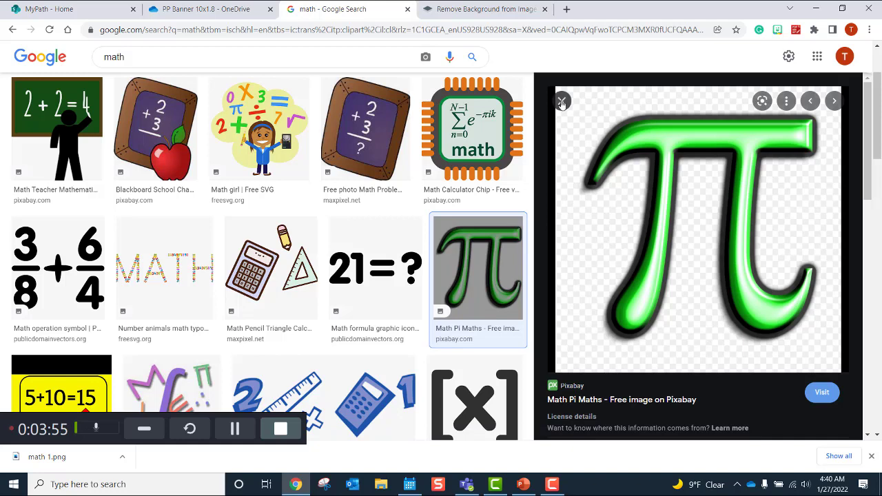
Step: Save the green pi clip art to Downloads as math 2.png
right_click(655, 148)
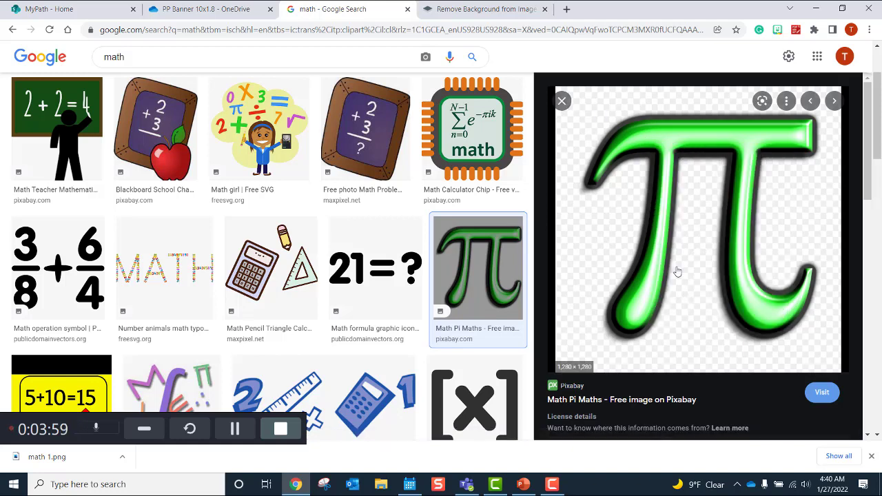
click(677, 265)
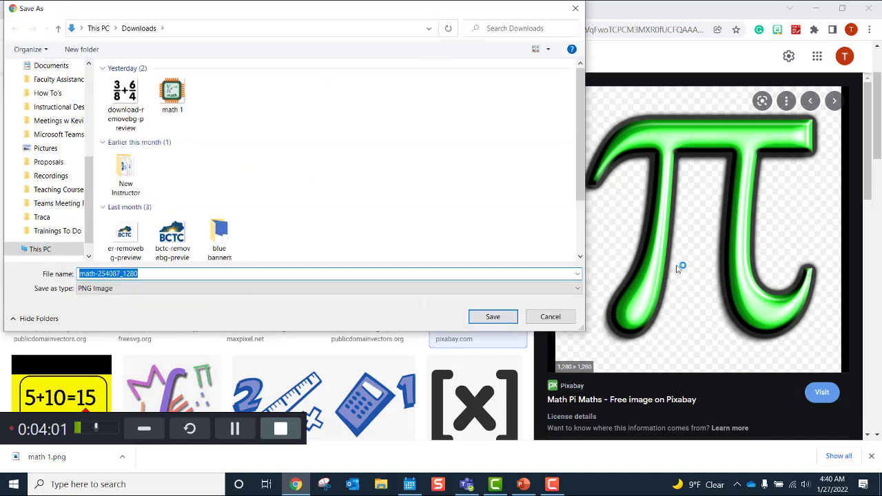
text(math)
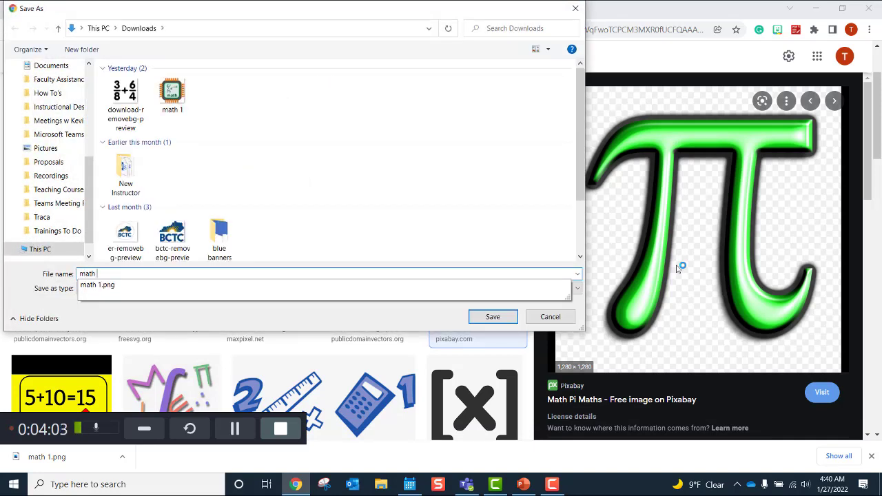
text(2)
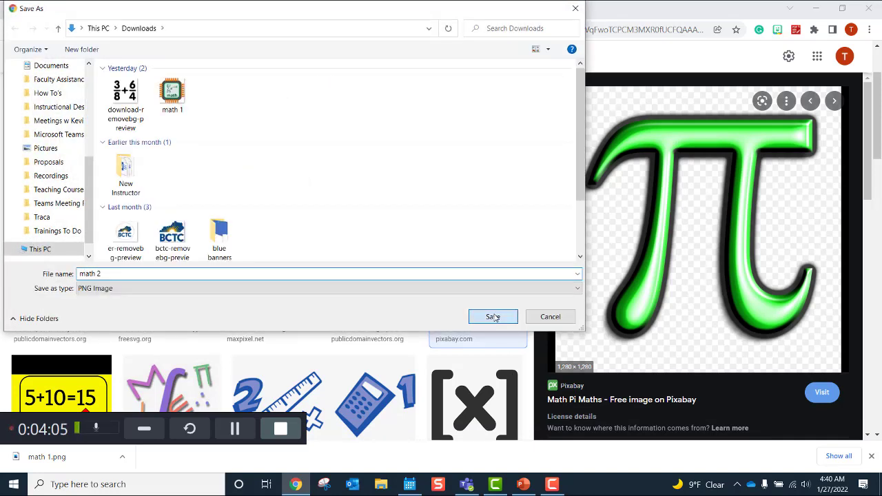
click(492, 317)
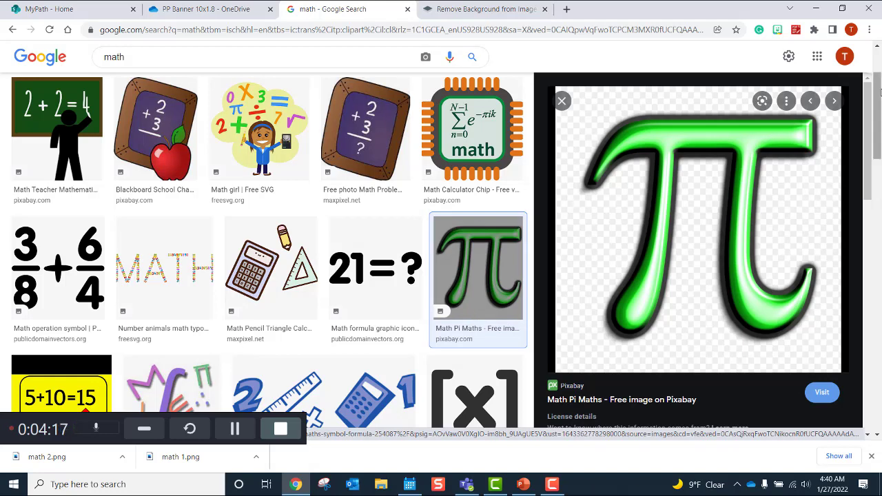
Step: Change the colour filter to Black and white, then to Any color
scroll(879, 81, up, 1)
scroll(880, 81, up, 2)
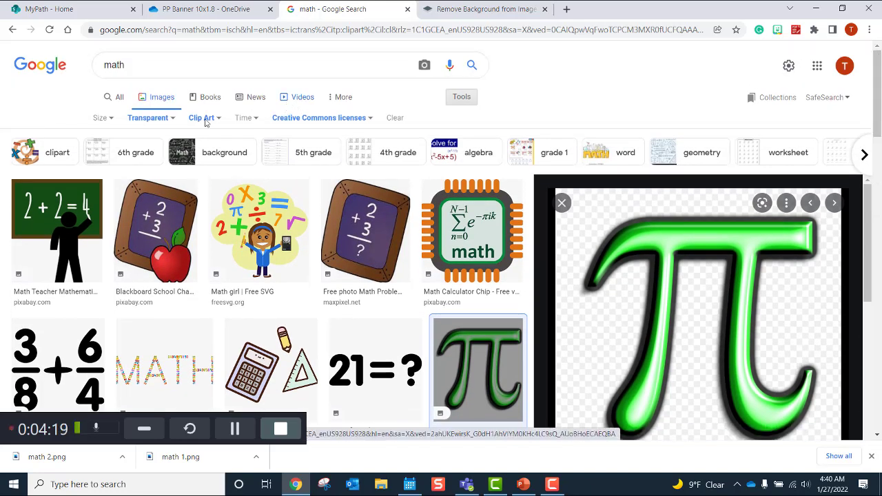
click(153, 119)
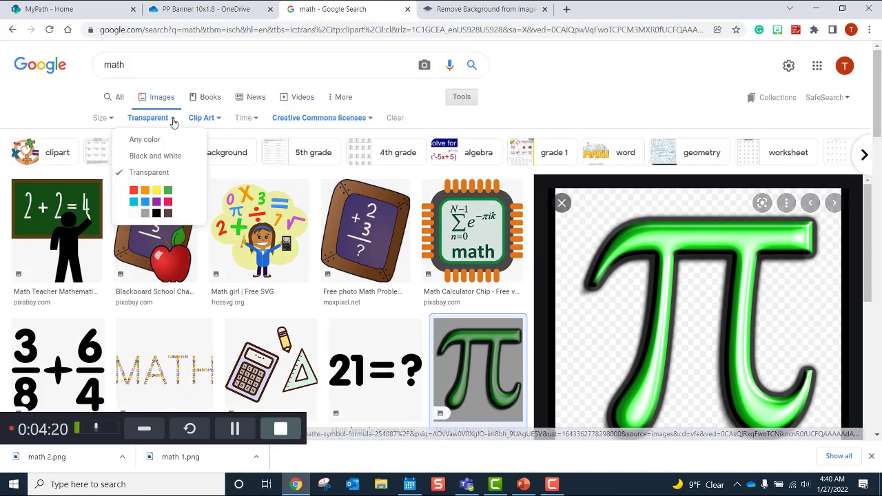
click(156, 157)
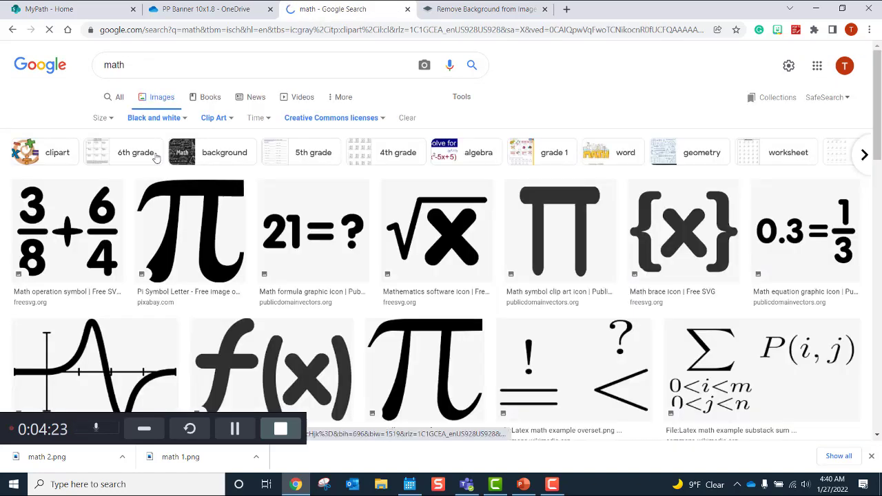
click(180, 119)
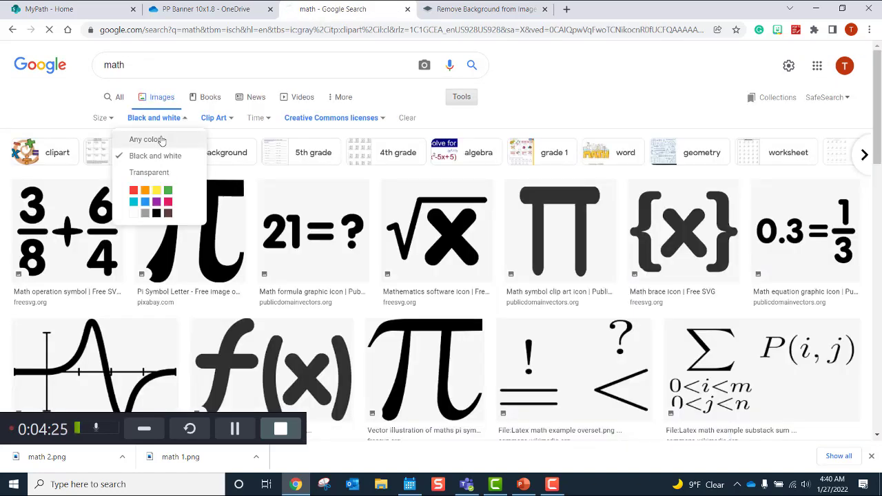
click(145, 139)
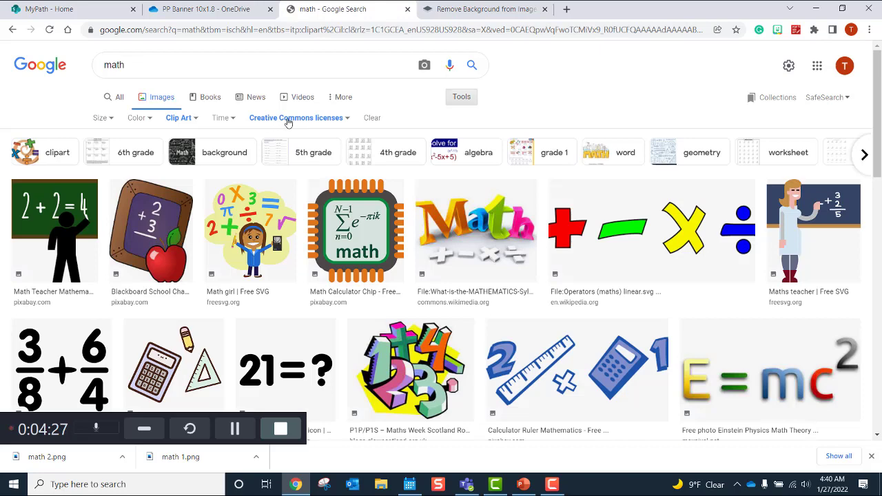
Step: Browse the chalkboard and maths teacher clip art, then preview the colourful 1-2-3-4 numbers image
click(153, 224)
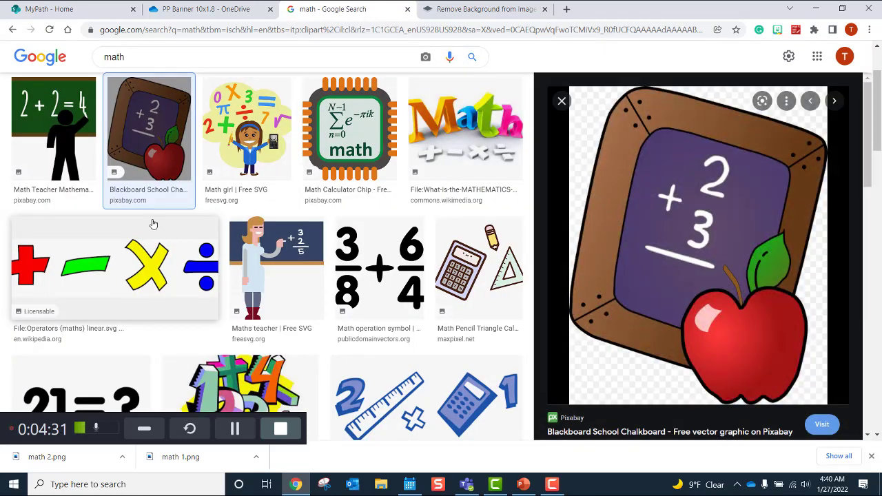
click(299, 245)
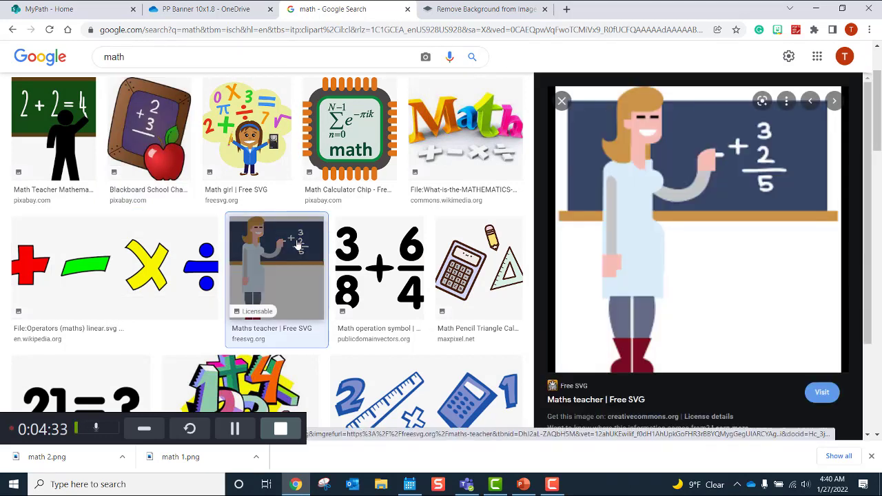
click(270, 368)
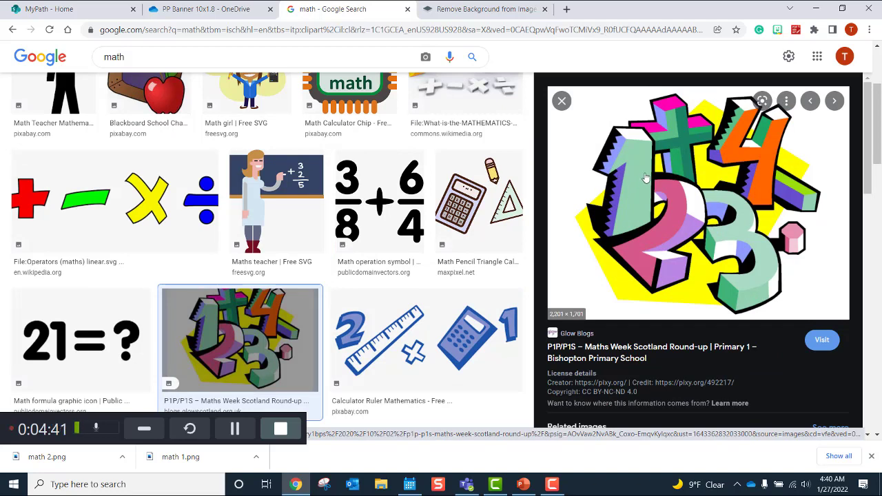
Step: Save the 3D numbers image to Downloads as math 3.jpg, then start saving it again
right_click(645, 176)
click(680, 303)
text(m)
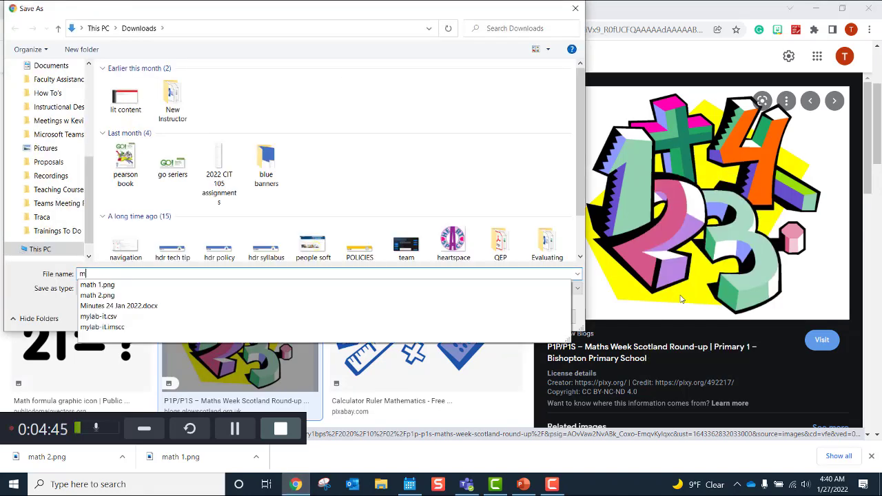
text(ath 3)
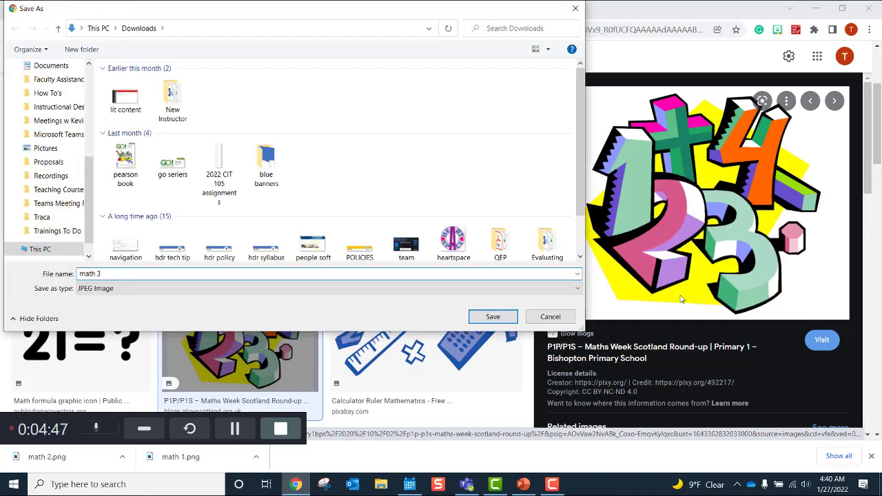
key(Return)
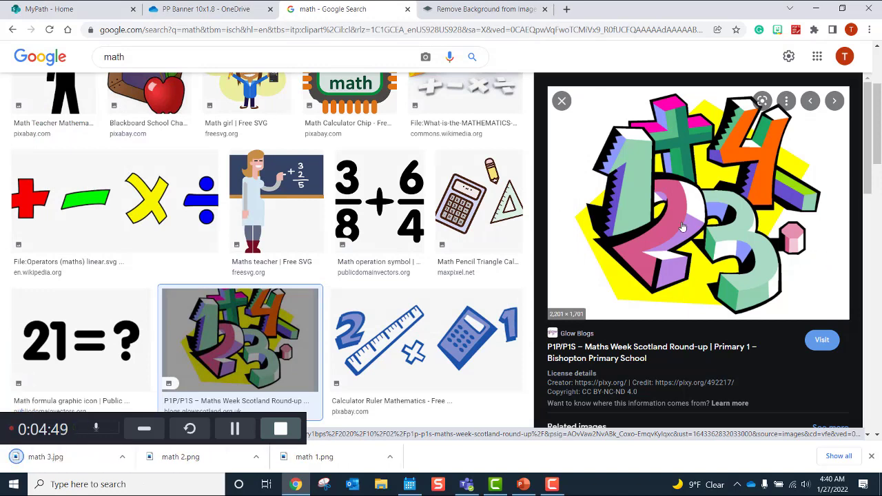
right_click(681, 227)
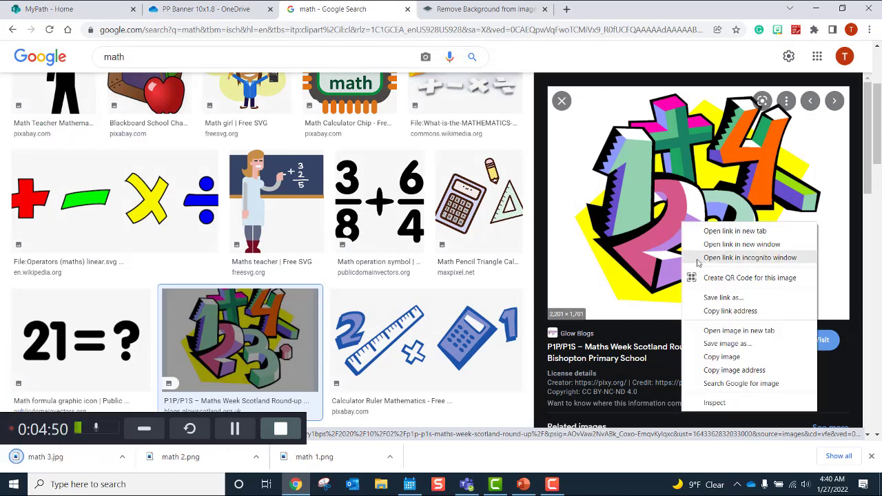
click(704, 345)
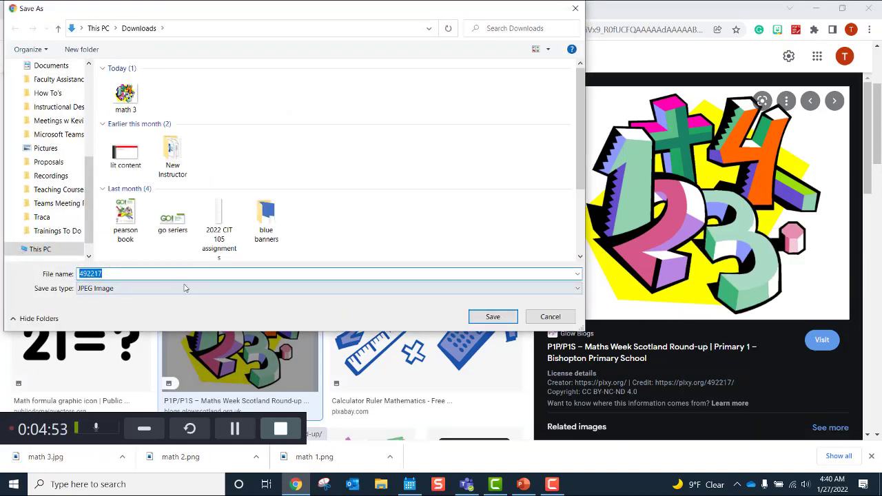
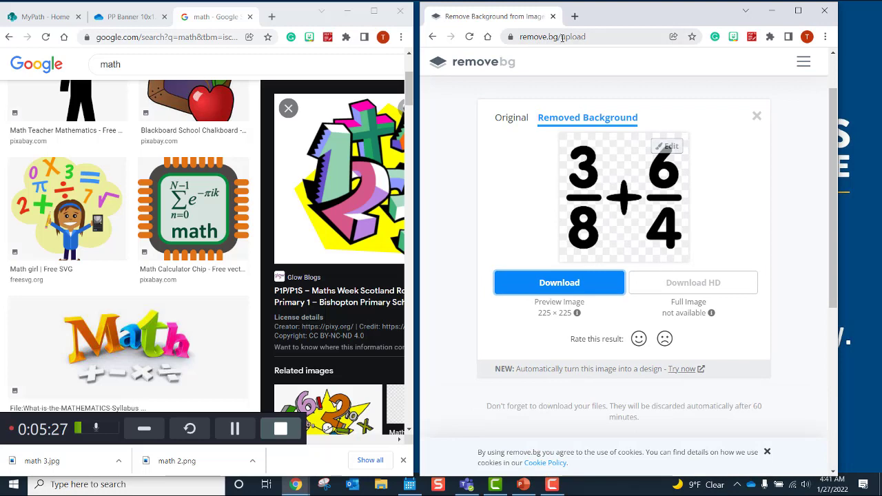
Step: Search for 'bk remover' and open the remove.bg site from the results
click(592, 38)
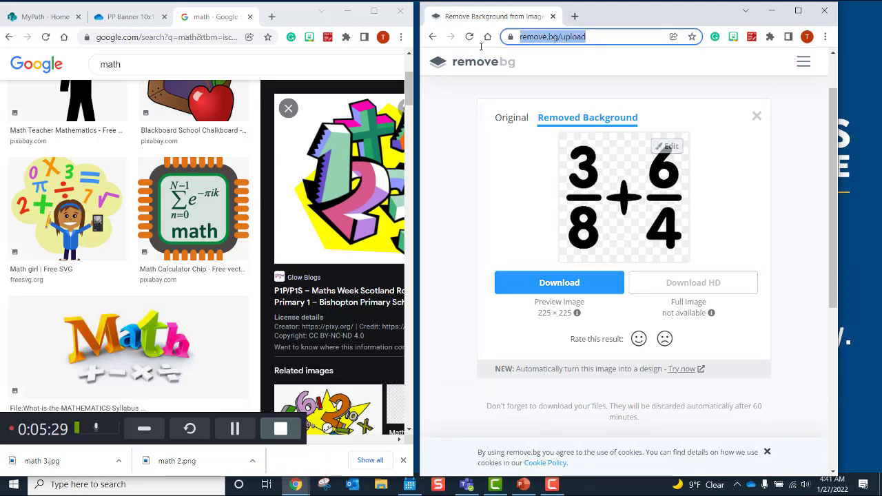
text(bk remover)
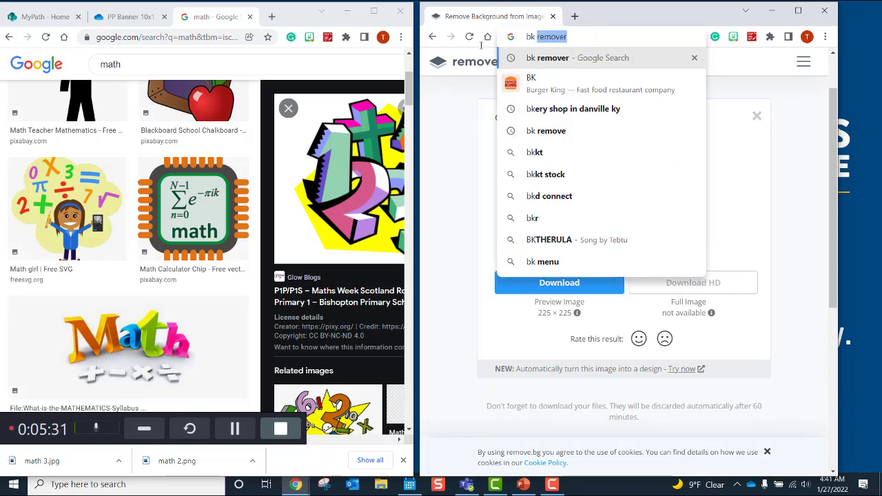
key(Return)
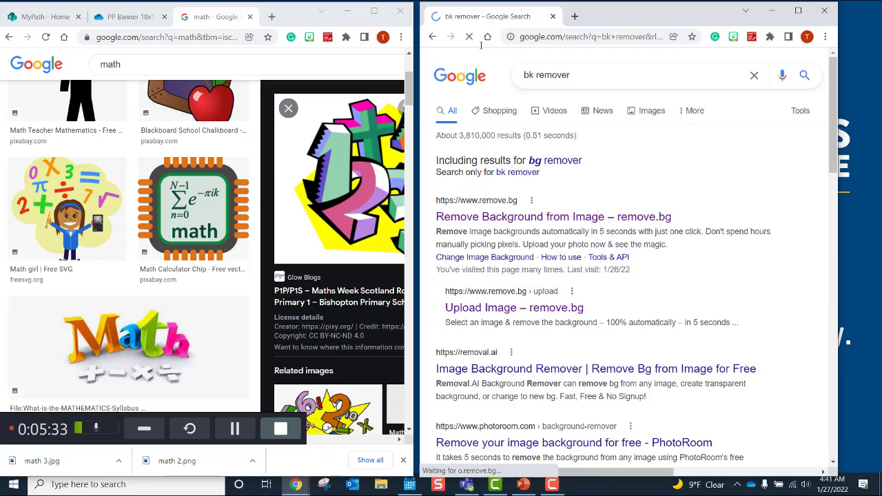
click(505, 219)
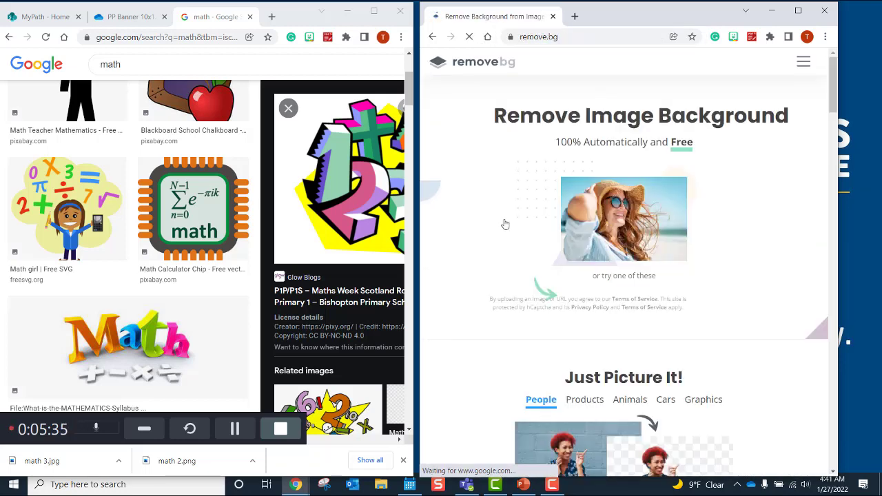
Step: Close the school blog page that opened from the numbers clipart
click(348, 160)
click(348, 160)
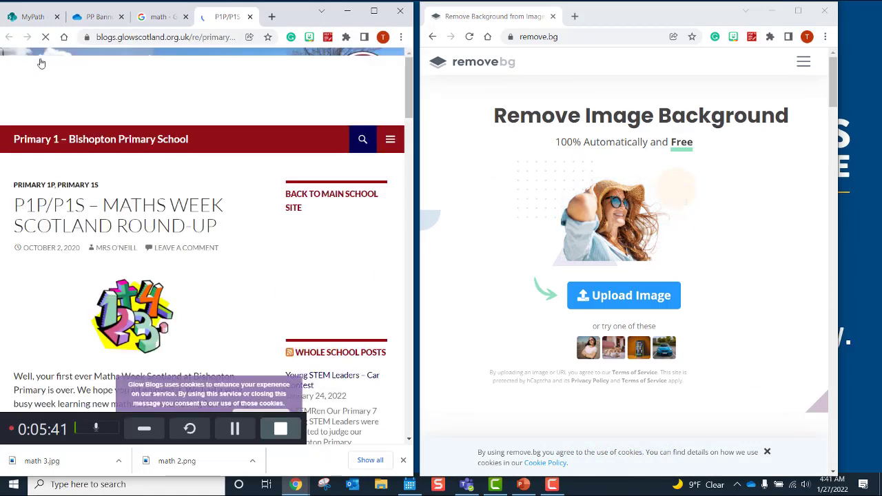
click(250, 16)
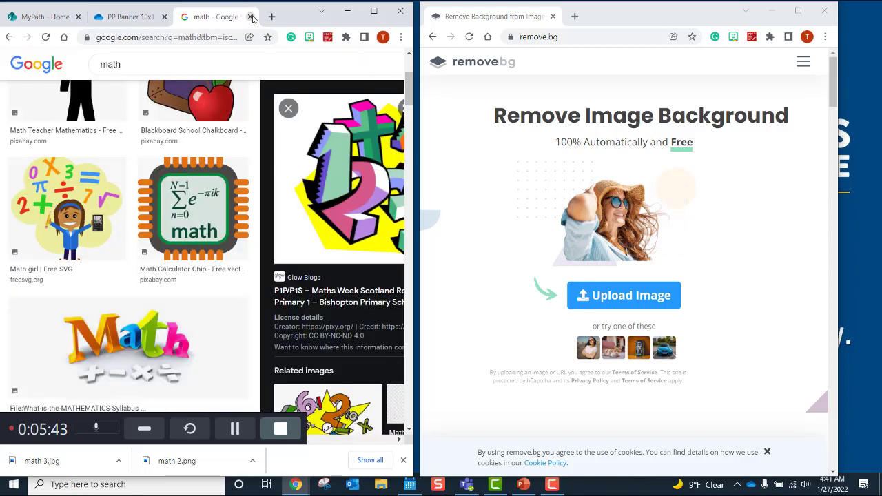
Step: Drop the colourful 3D numbers clipart onto remove.bg to strip its background
click(289, 109)
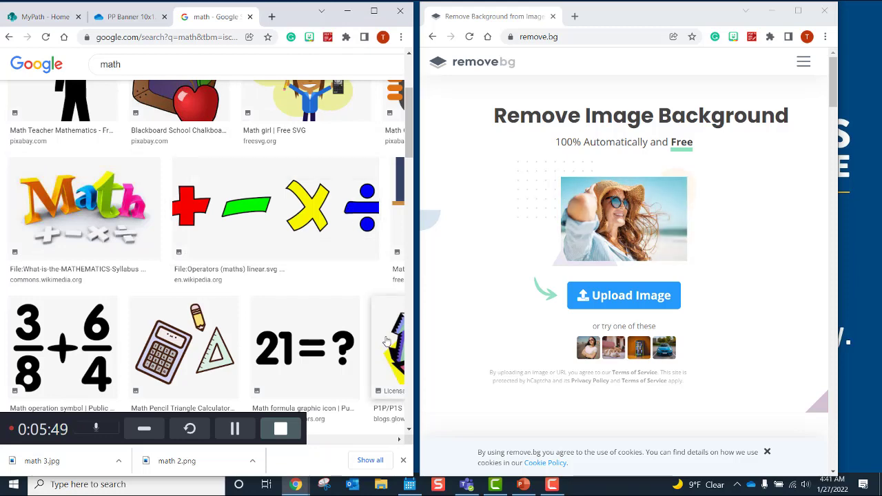
drag(387, 339, 589, 218)
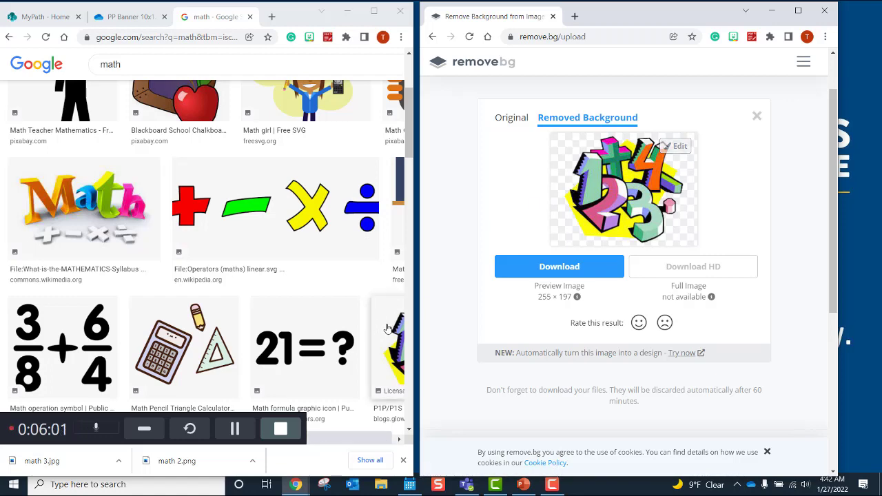
click(104, 224)
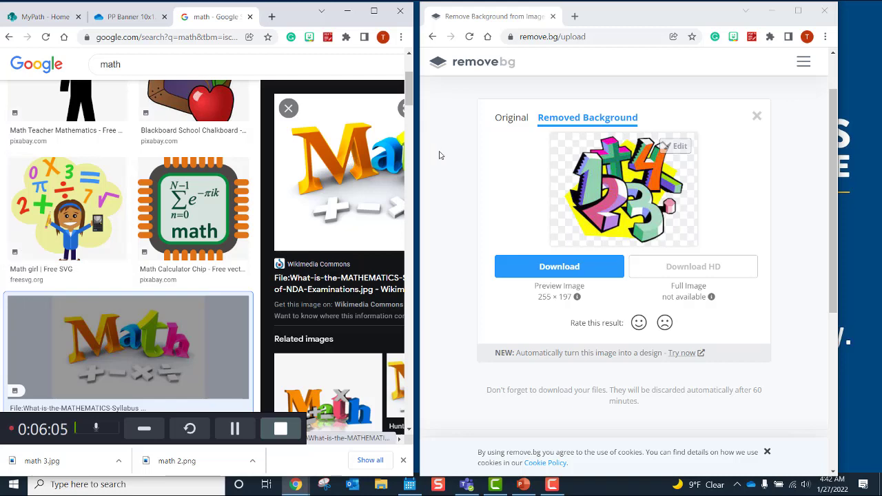
Step: Download the numbers cutout, then remove the Math clipart's background and download it as PNG
drag(375, 166, 610, 103)
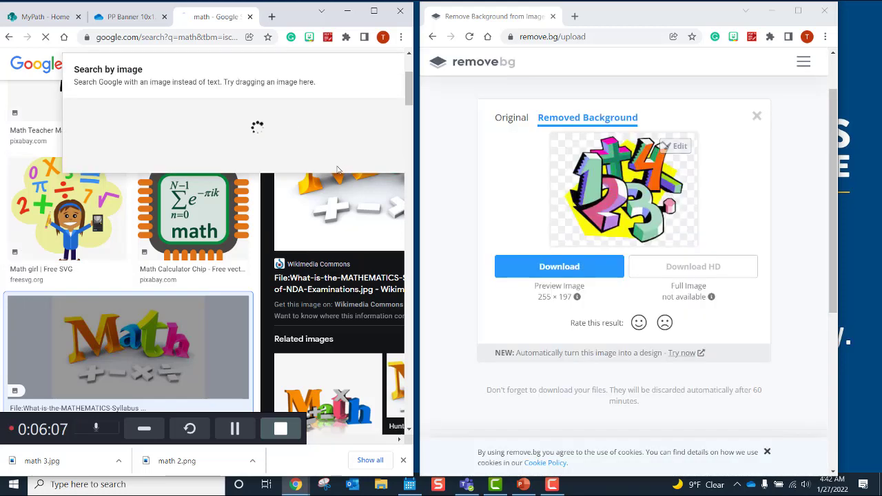
scroll(832, 210, up, 1)
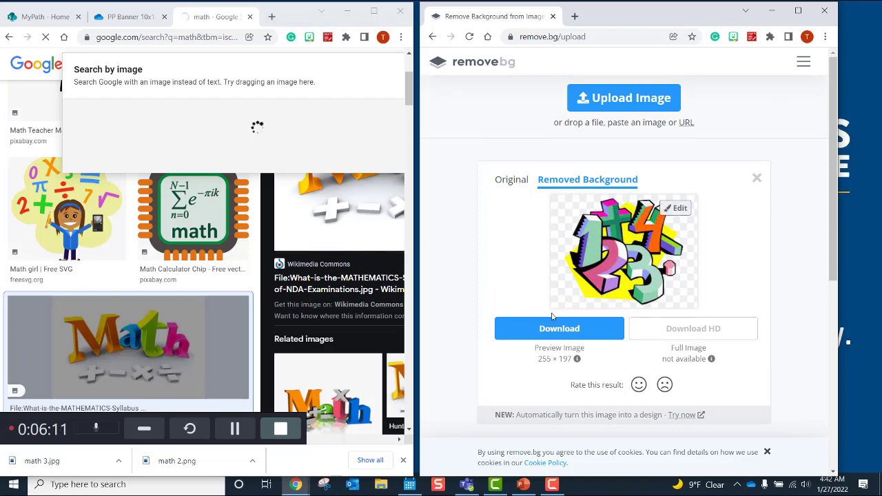
click(549, 328)
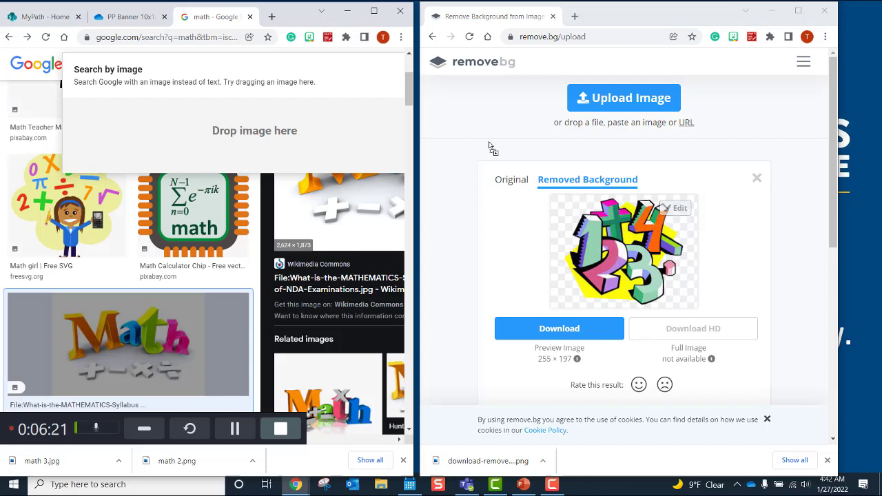
drag(491, 149, 600, 87)
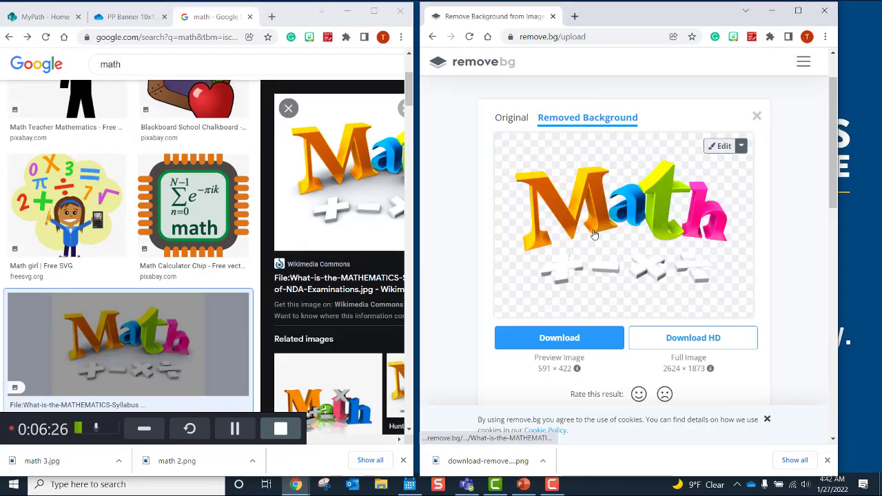
click(555, 341)
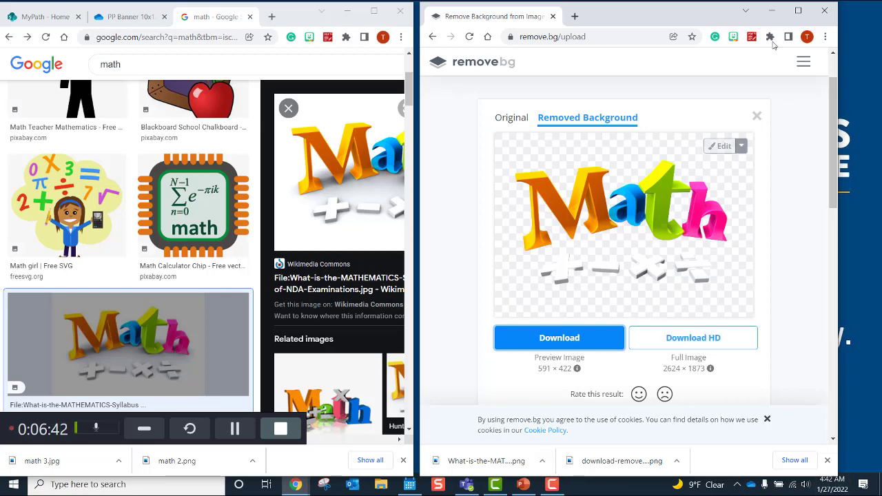
Step: Move remove.bg into the maximized Google window and return to the math image results
drag(498, 17, 197, 20)
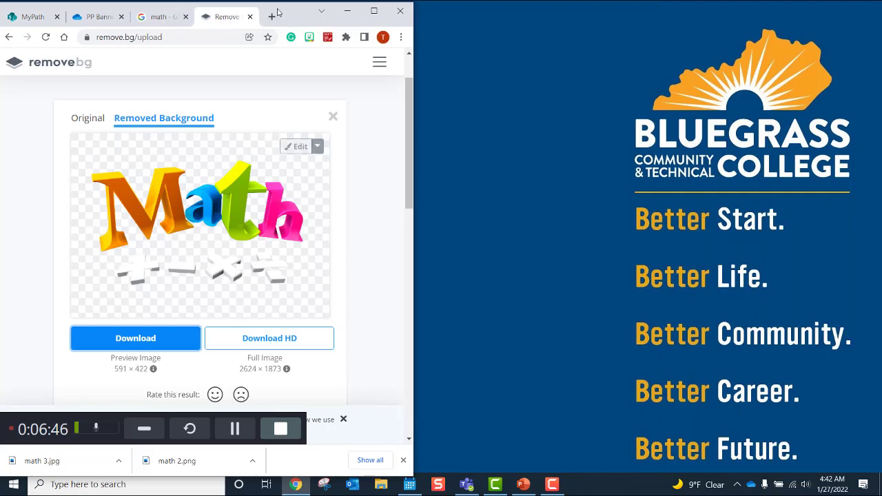
click(374, 11)
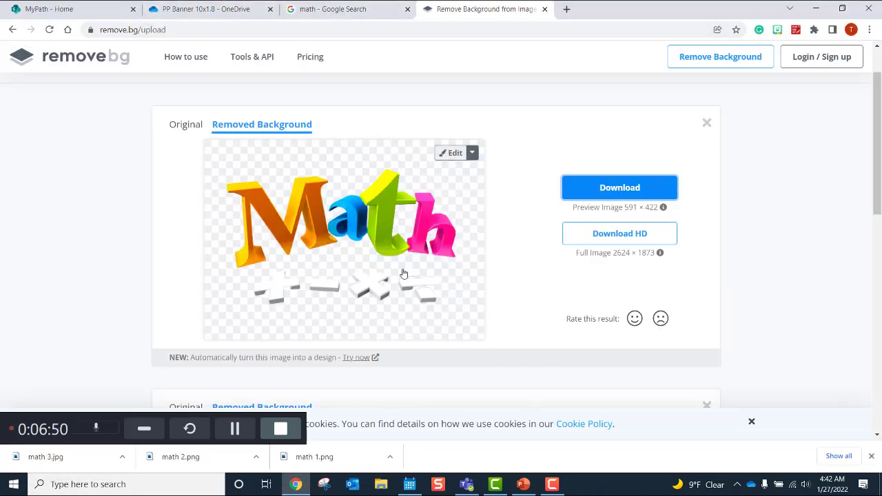
click(317, 9)
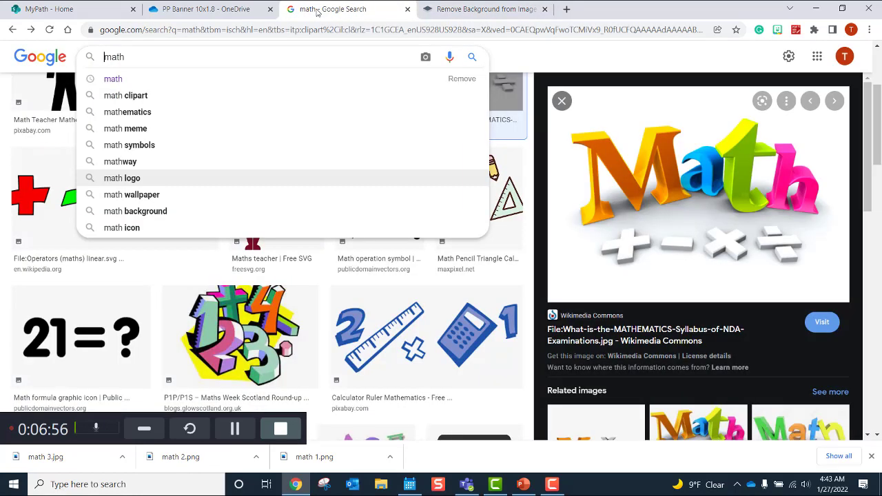
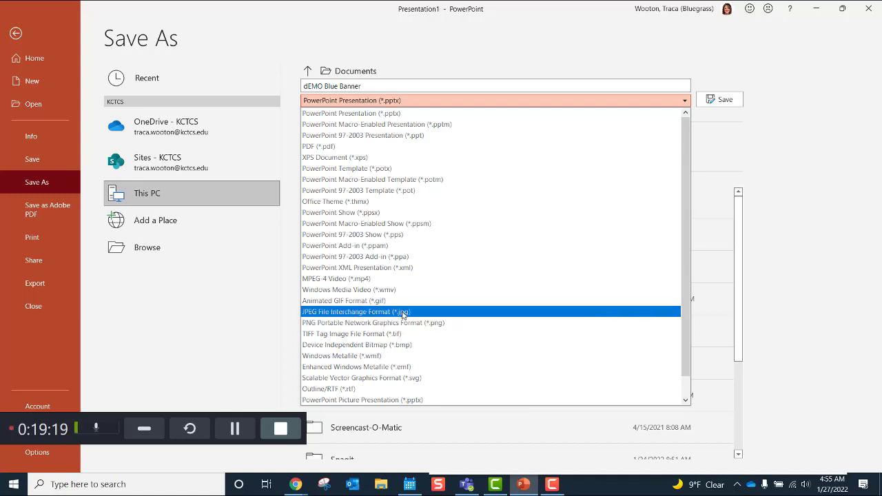
Step: Export all slides as separate JPEG images into the dEMO Blue Banner folder
click(403, 315)
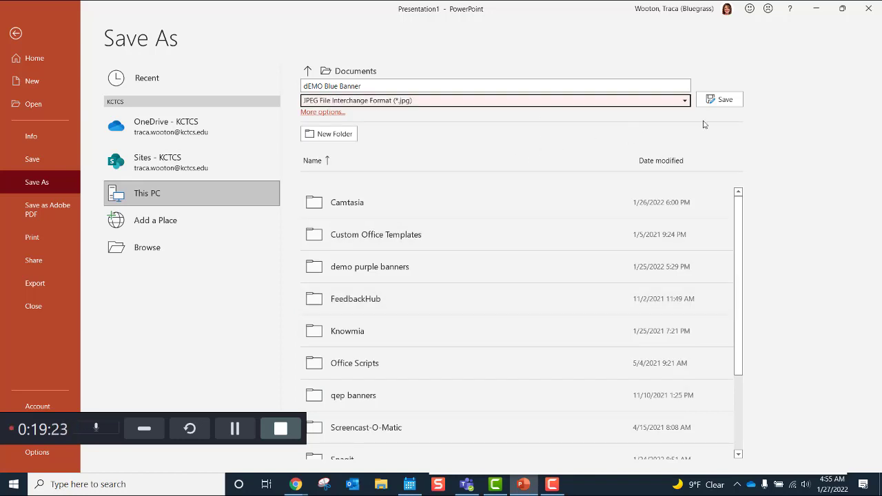
click(724, 102)
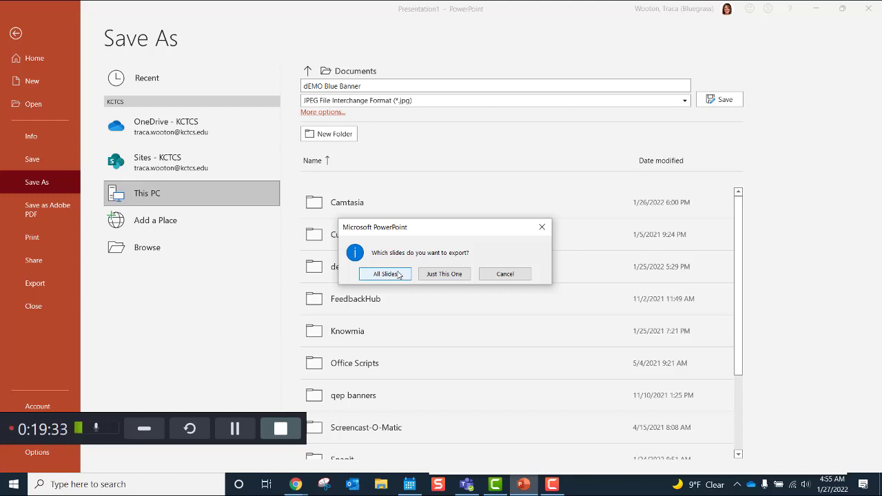
click(398, 274)
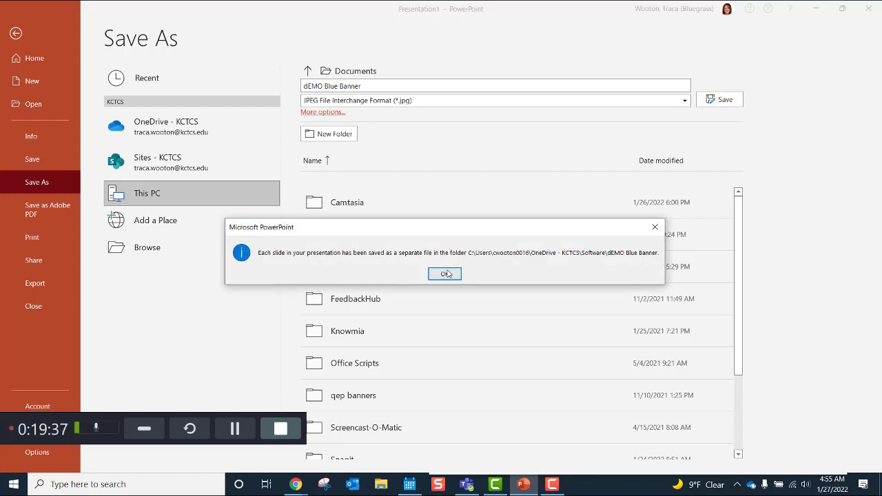
click(432, 273)
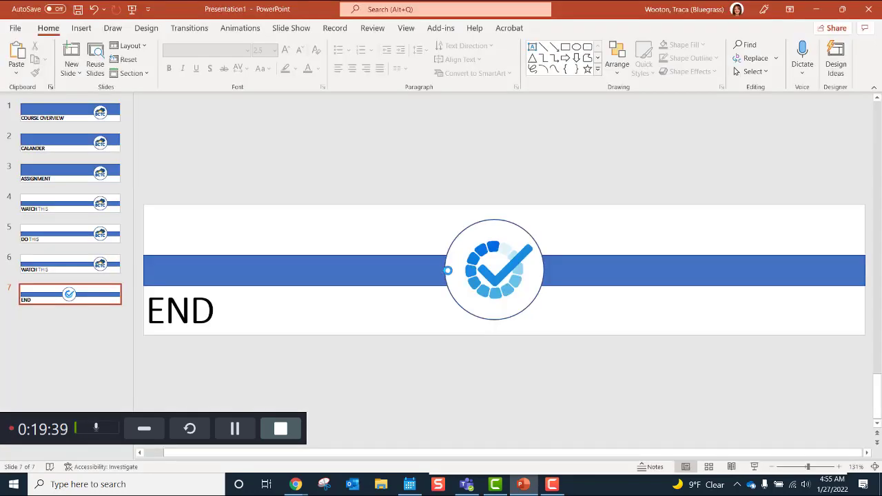
click(380, 488)
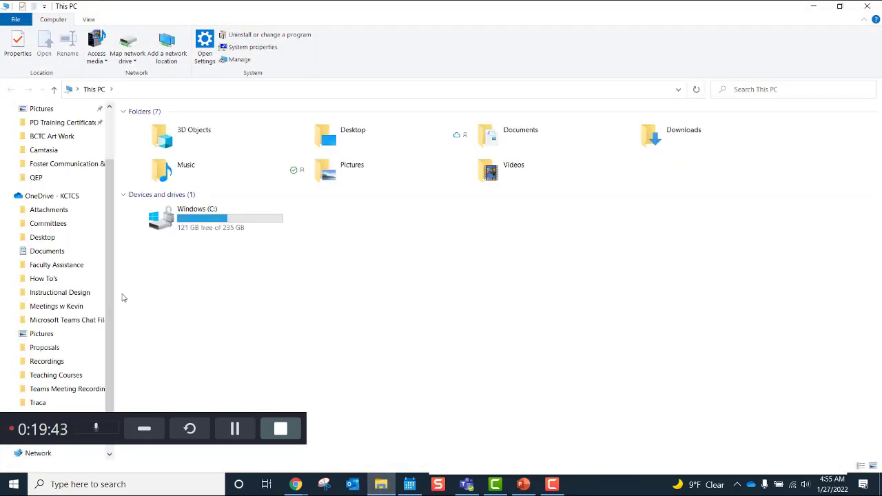
Step: Go to Documents, then reopen PowerPoint's Save As page to check the export location
scroll(106, 269, up, 2)
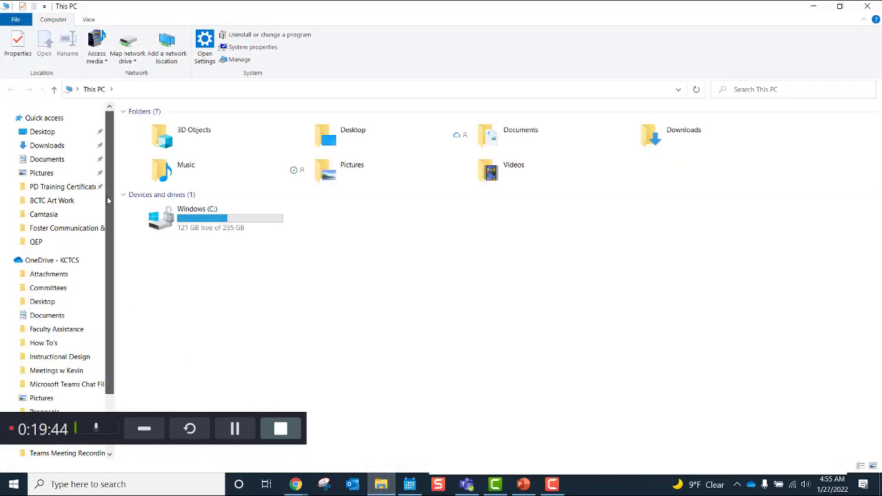
click(64, 160)
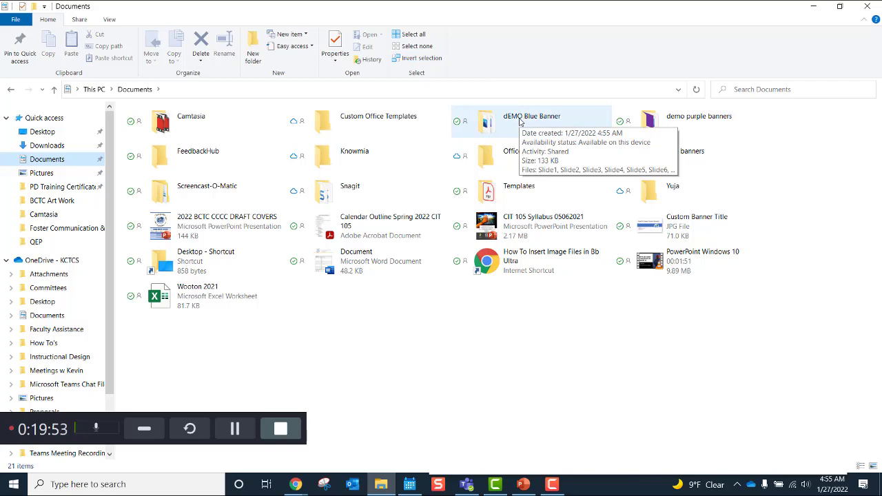
click(518, 477)
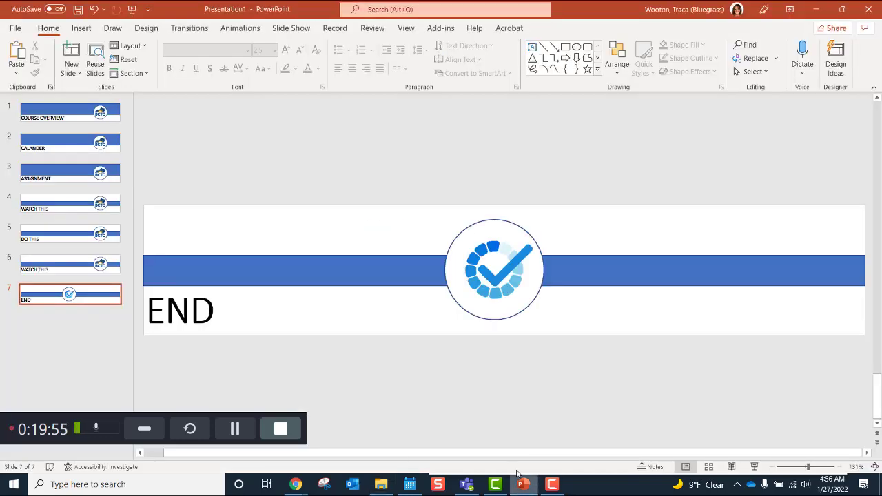
click(25, 30)
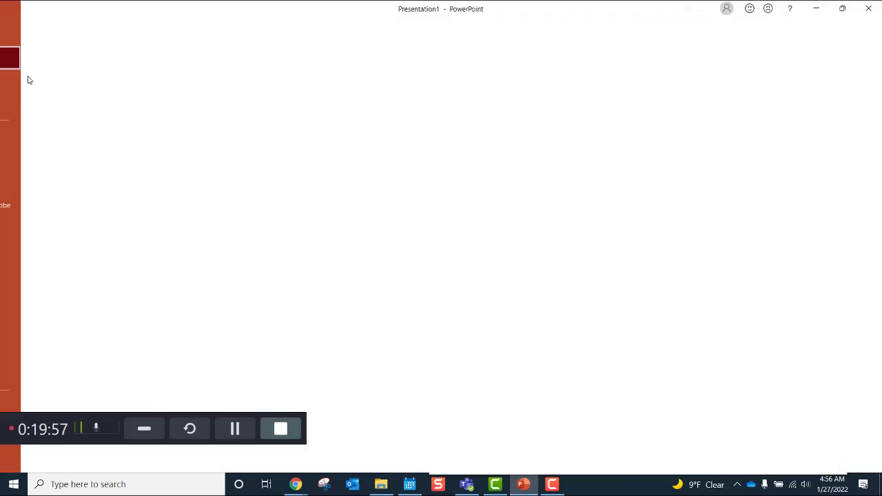
click(37, 182)
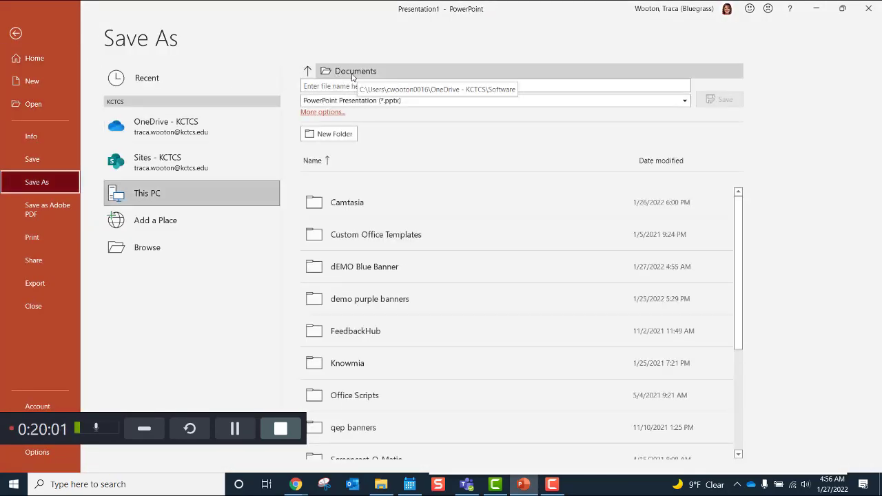
Step: Return to the slides and open the dEMO Blue Banner folder in Documents
click(308, 71)
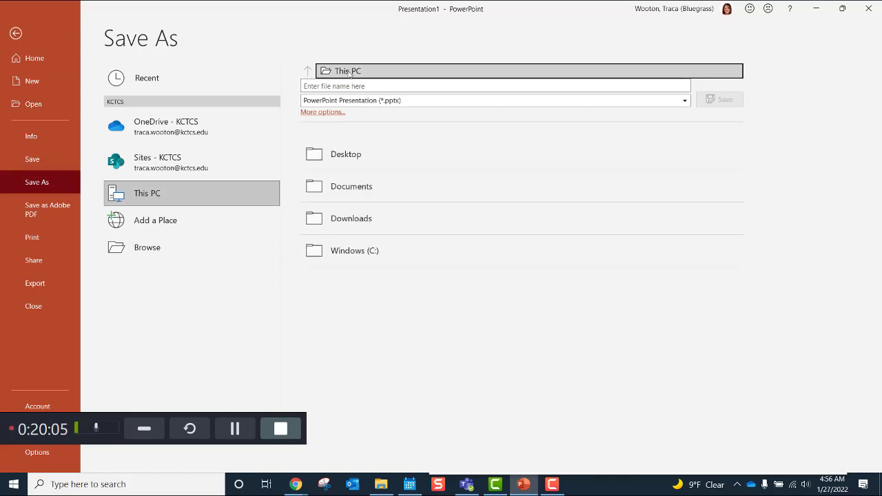
click(15, 32)
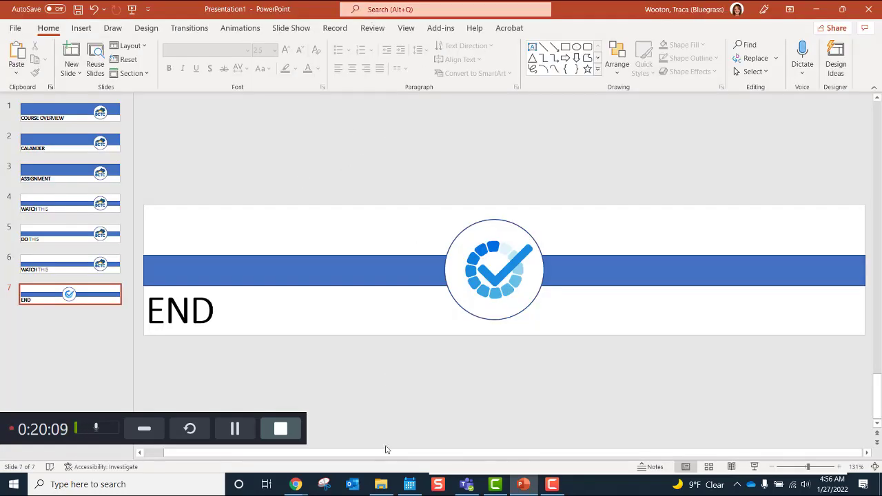
click(380, 484)
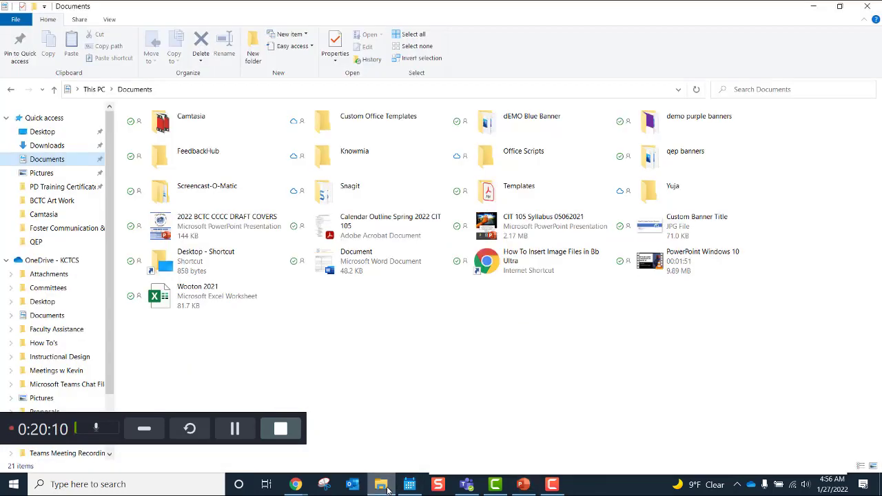
double_click(537, 139)
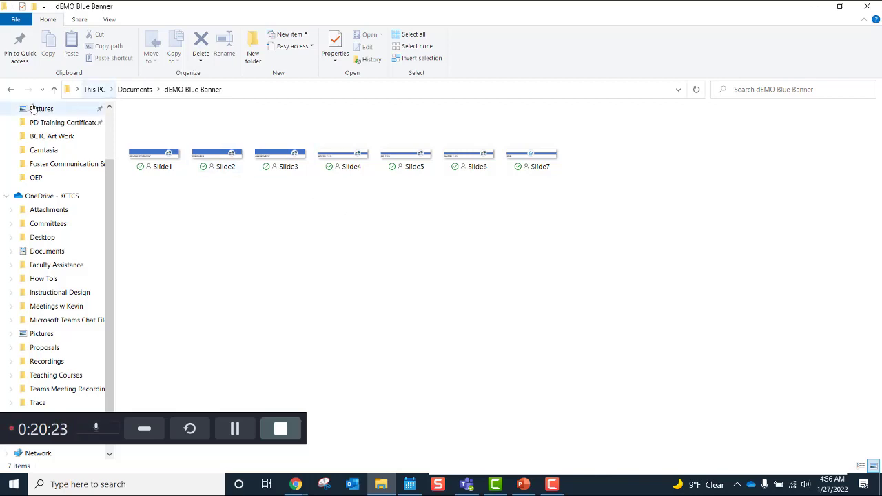
Step: Reopen the dEMO Blue Banner folder and switch it to extra large icons
click(126, 92)
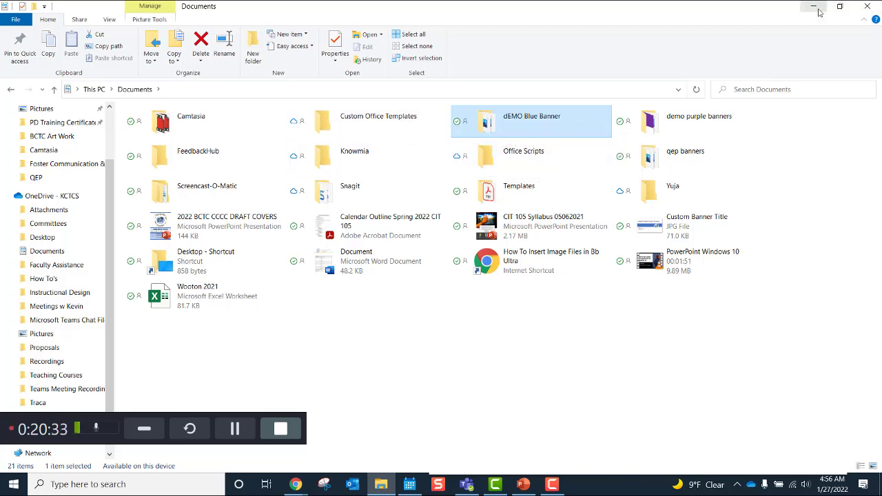
double_click(542, 126)
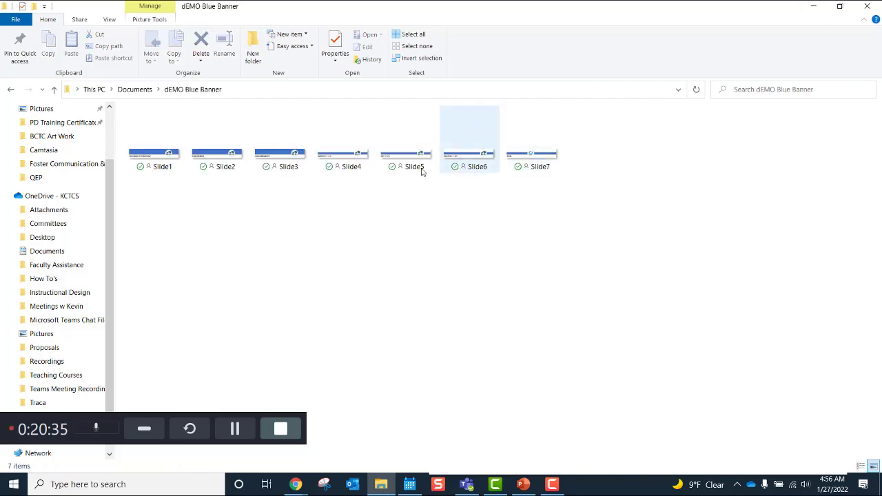
click(111, 20)
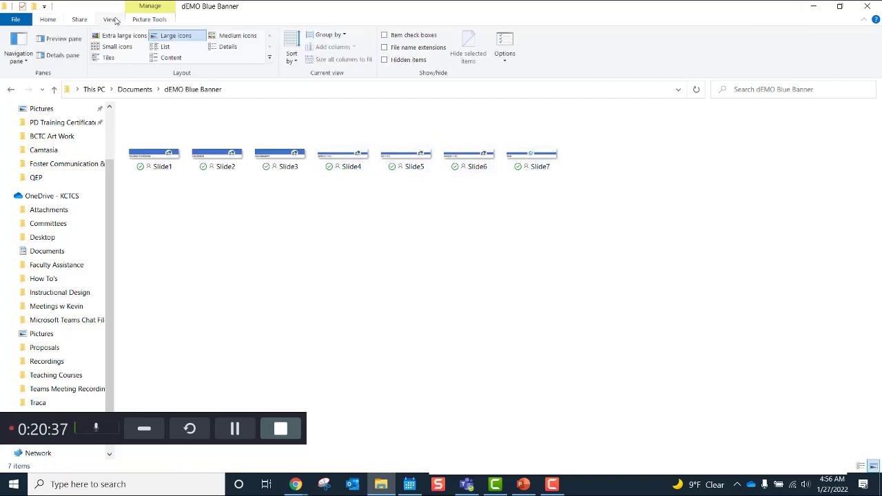
click(118, 35)
Step: Preview the Slide1 COURSE OVERVIEW banner in Photos, close it, and bring up Slide1's actions
click(198, 144)
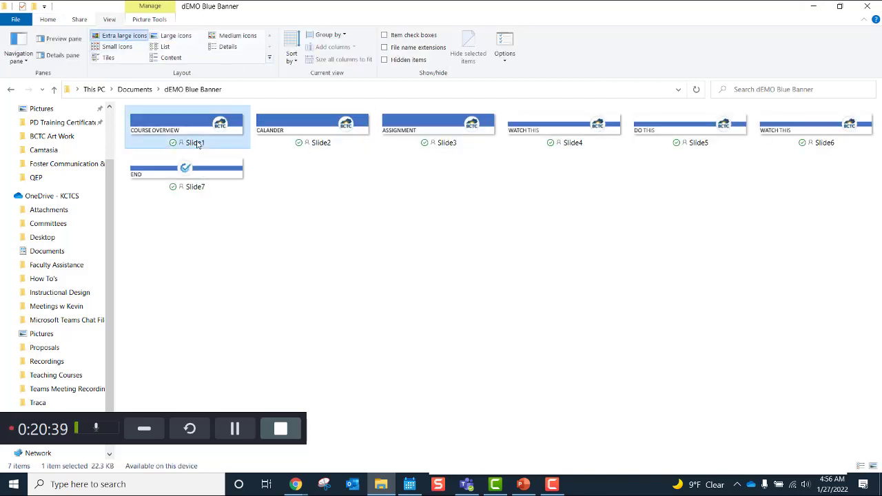
double_click(198, 143)
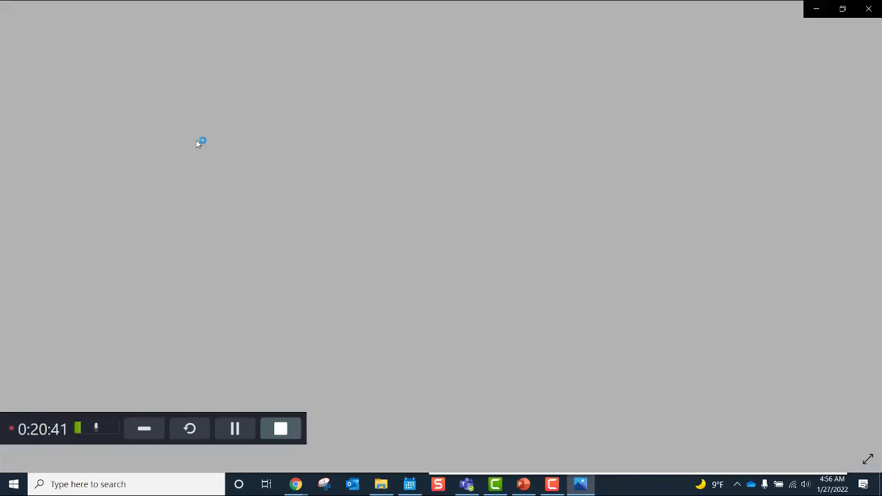
right_click(198, 144)
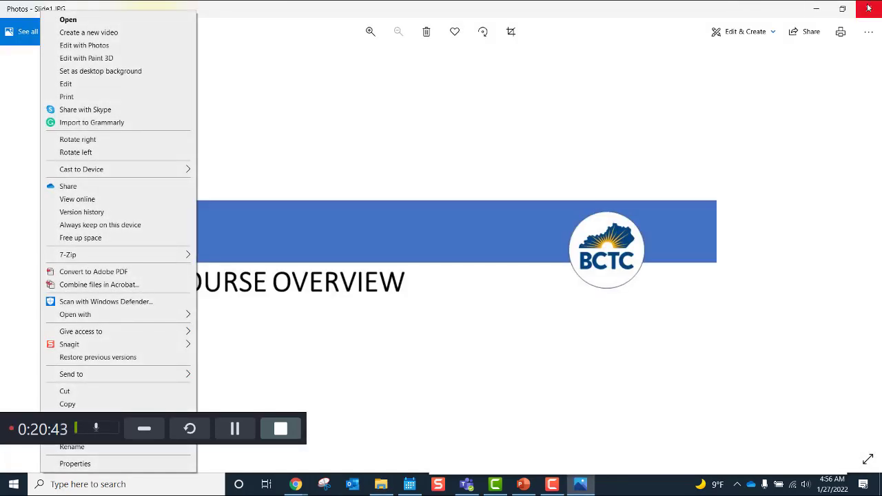
click(868, 8)
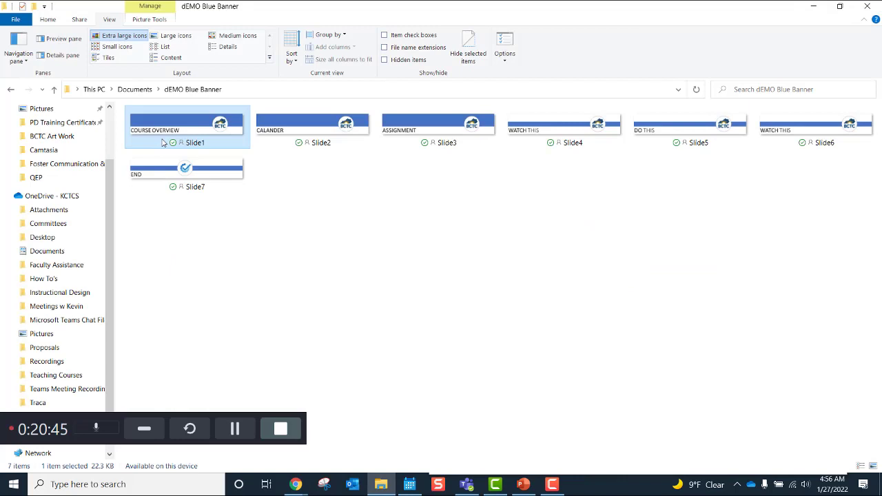
right_click(164, 142)
mouse_move(56, 374)
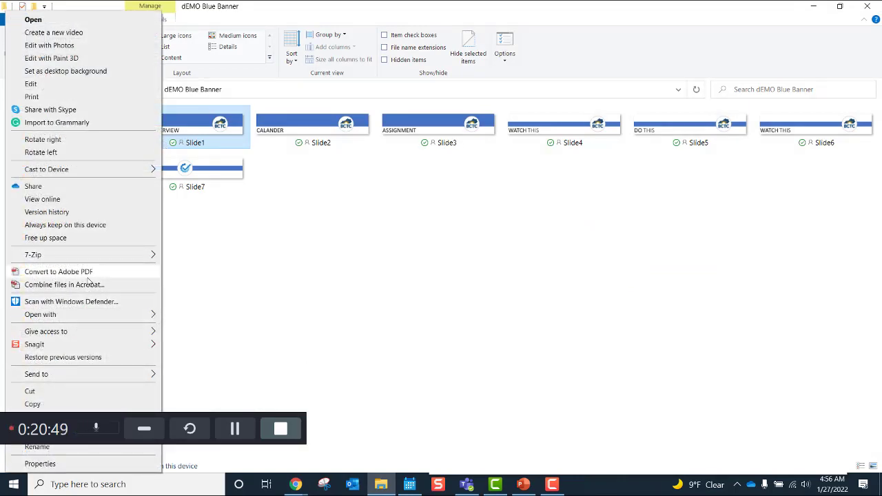
Step: Rename Slide1 to 'blue hdr_course overview' and Slide2 to 'blue hdr_calendar'
click(37, 447)
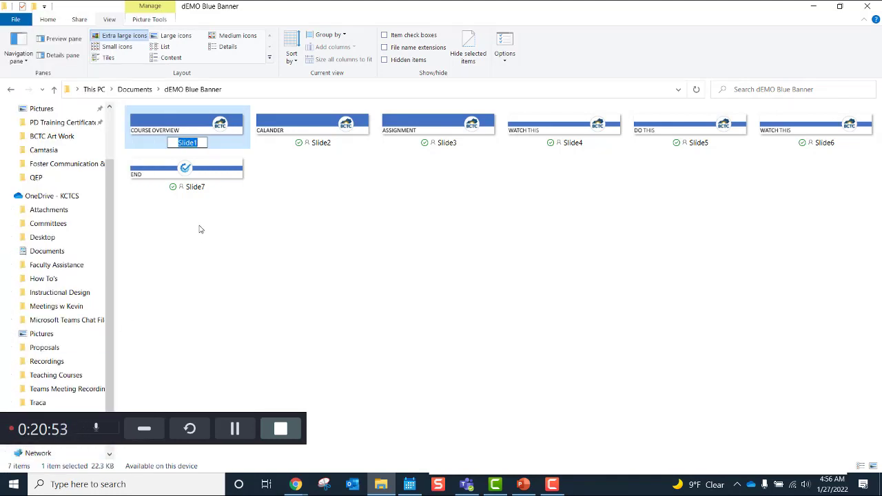
text(blue)
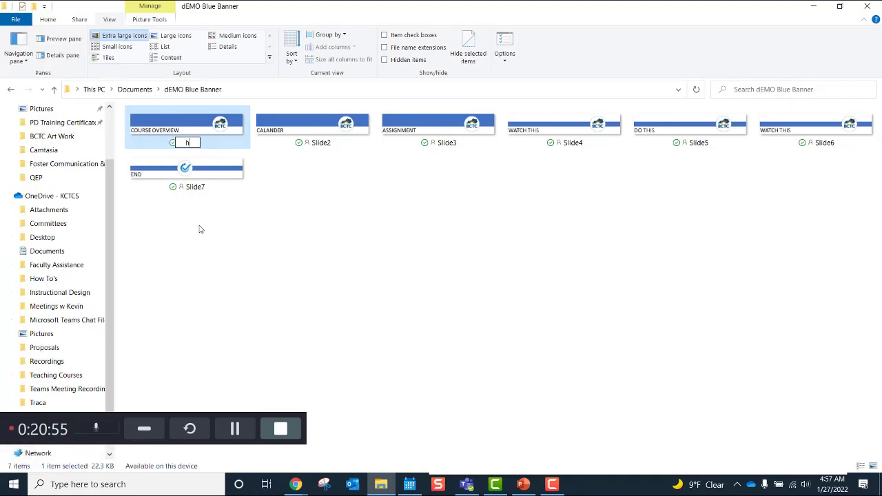
text( hd)
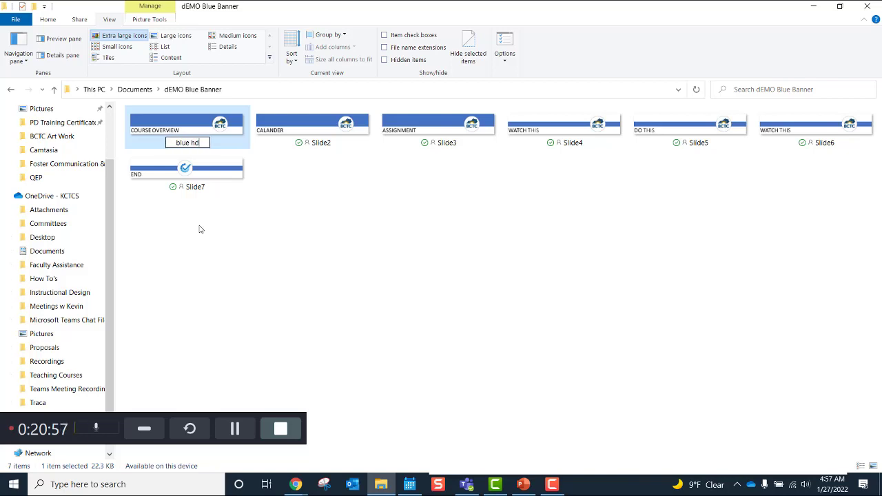
text(r_cours)
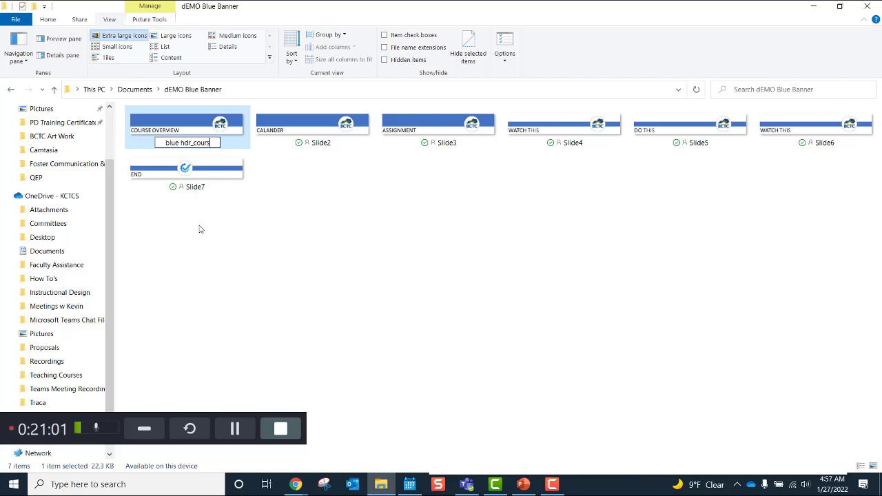
text(e overview)
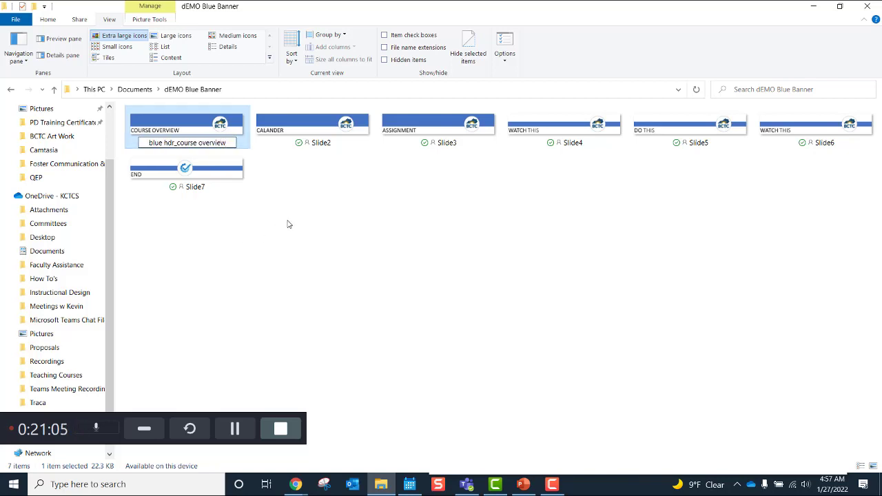
click(288, 223)
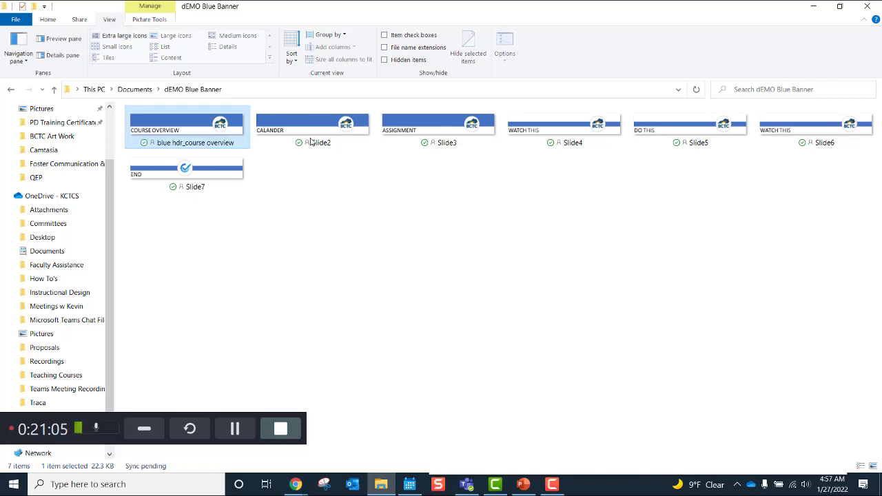
click(303, 200)
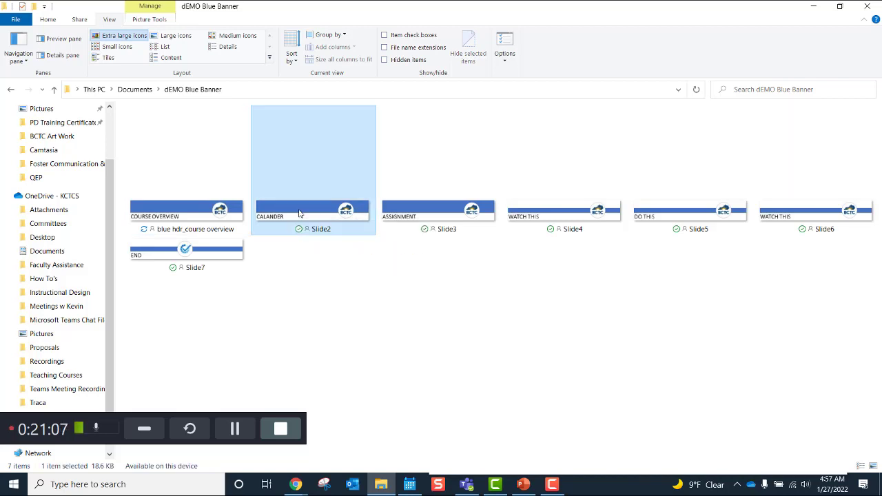
right_click(303, 200)
click(243, 288)
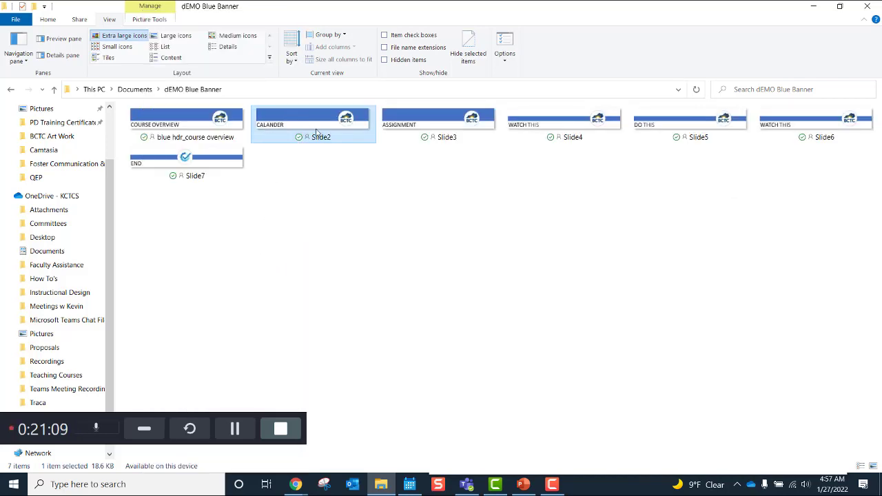
right_click(319, 146)
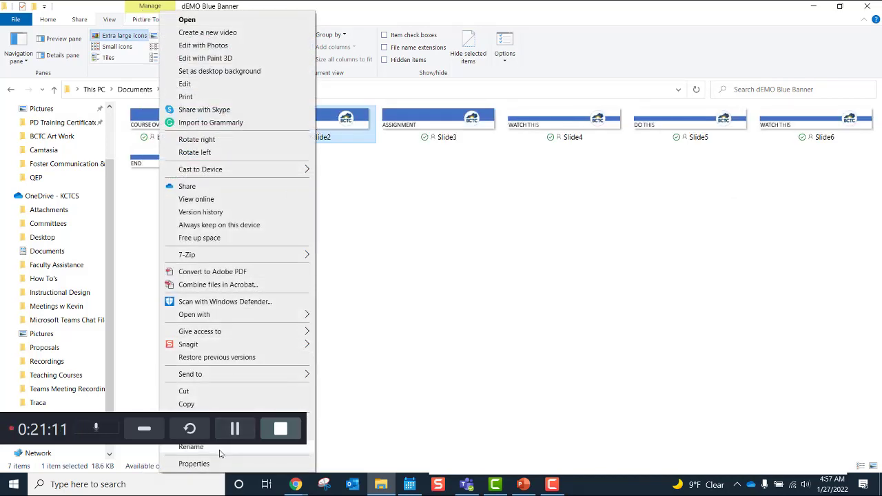
click(206, 447)
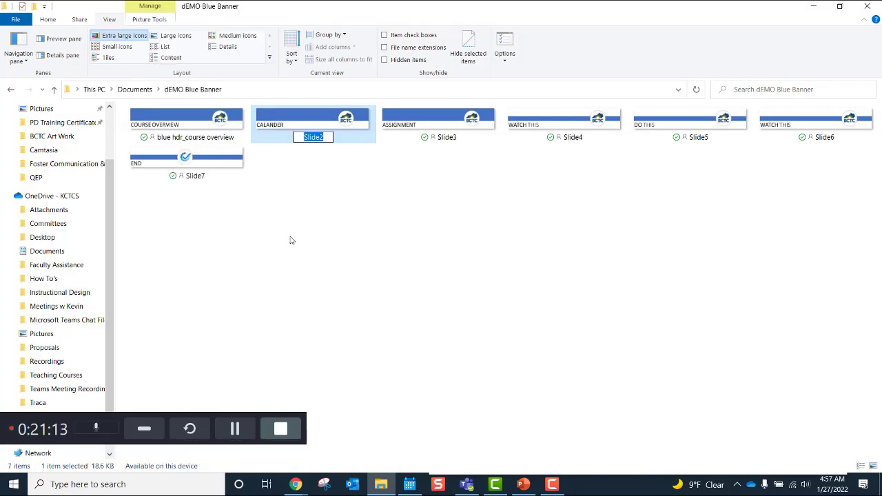
text(blue hdr_)
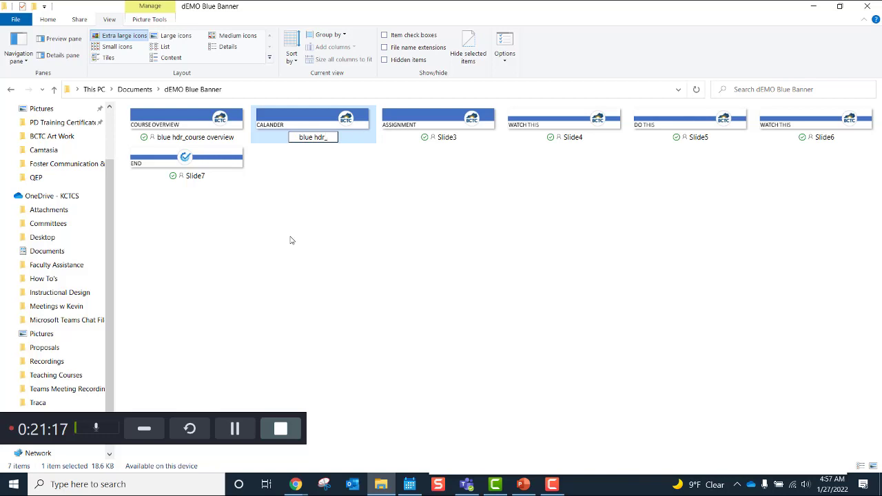
text(calendar)
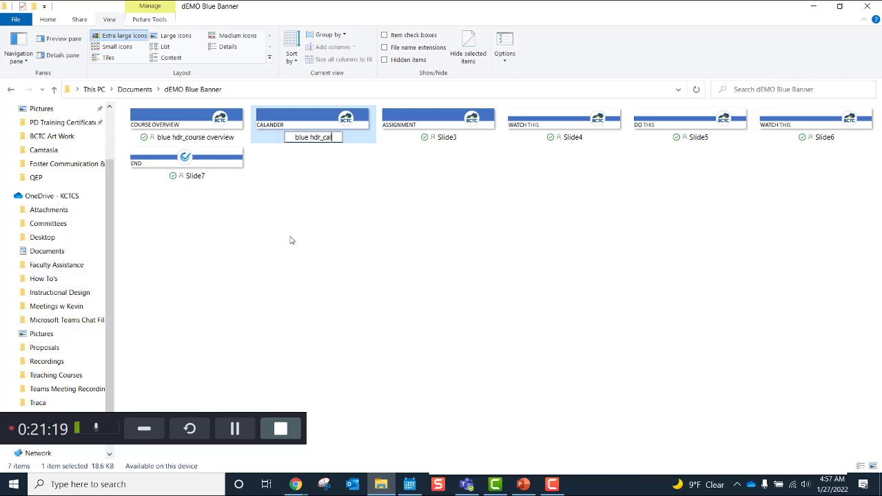
click(364, 213)
Step: Start renaming Slide3, then rename Slide4 to 'blue bdy watch this'
right_click(413, 225)
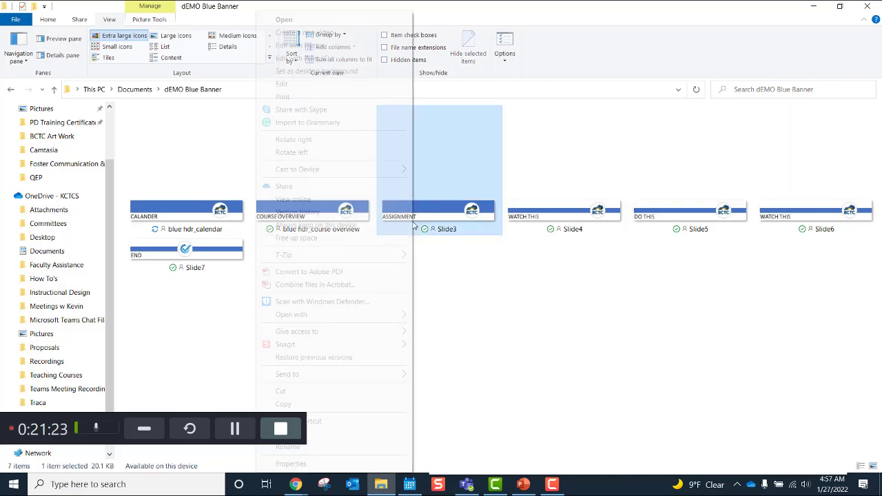
key(Escape)
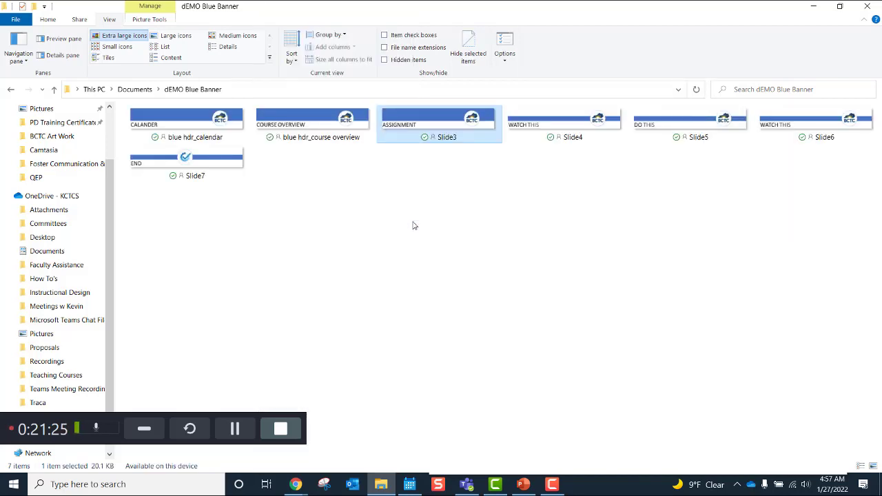
right_click(438, 141)
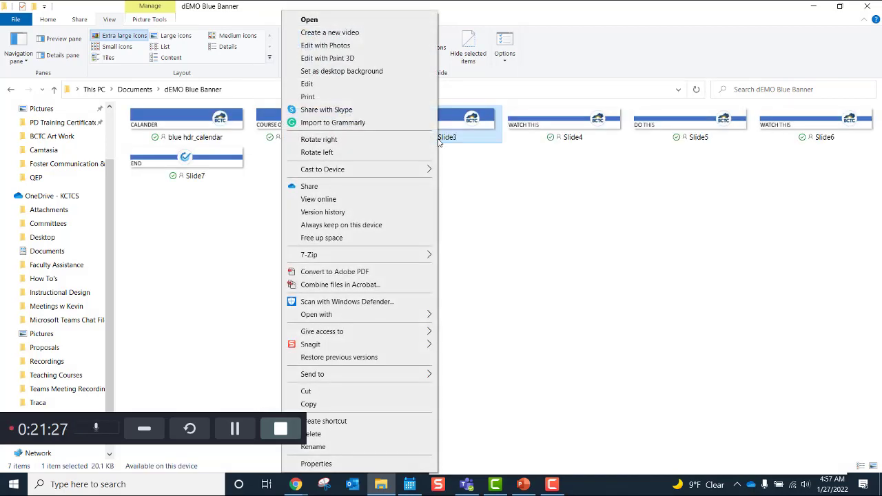
click(340, 446)
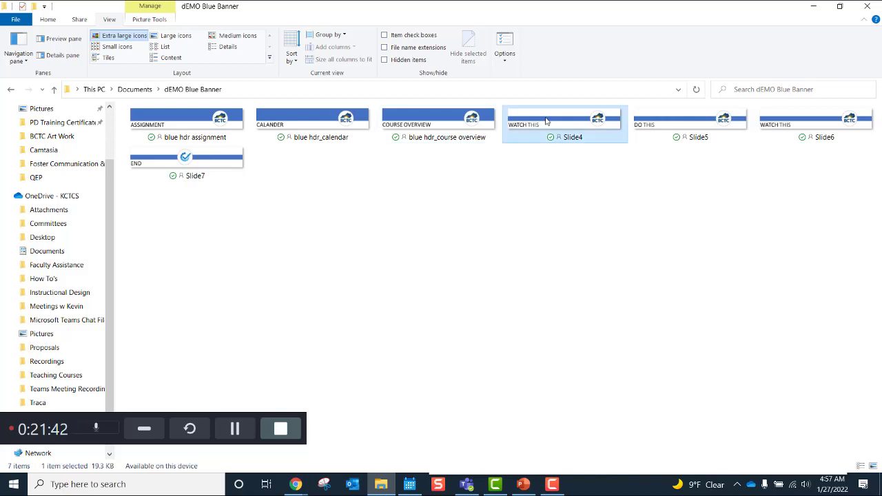
right_click(558, 130)
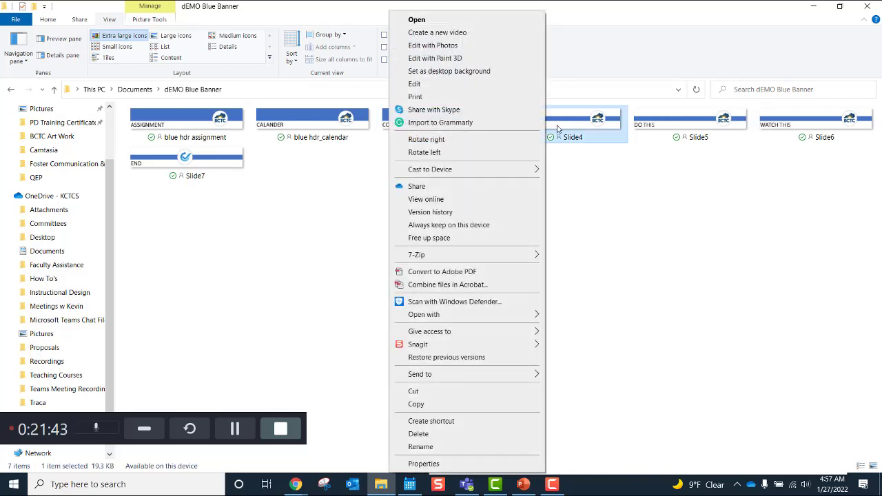
click(420, 447)
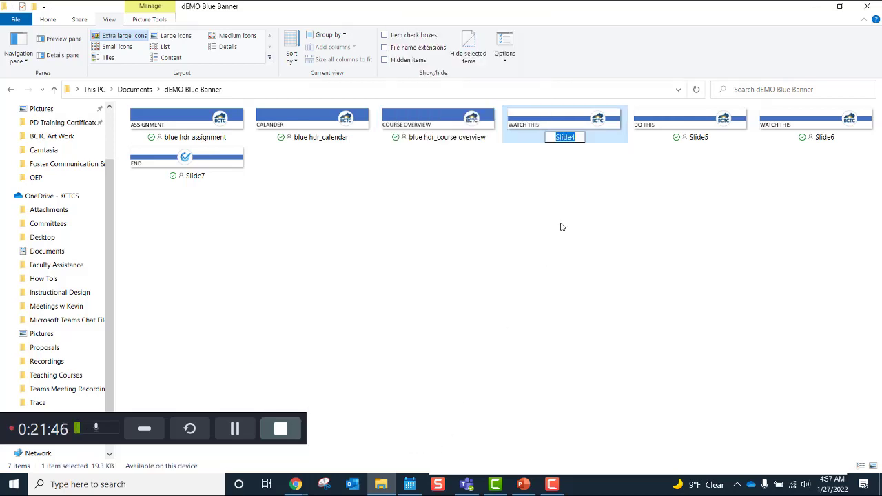
text(blue)
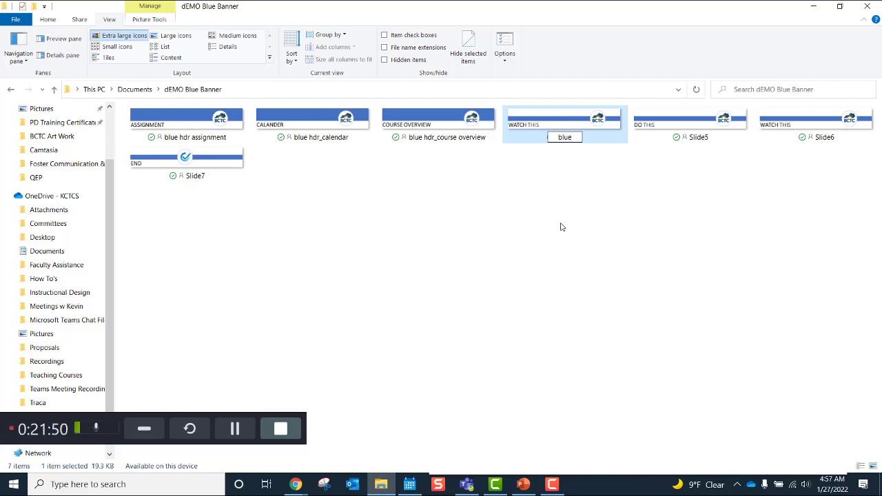
text( bdy)
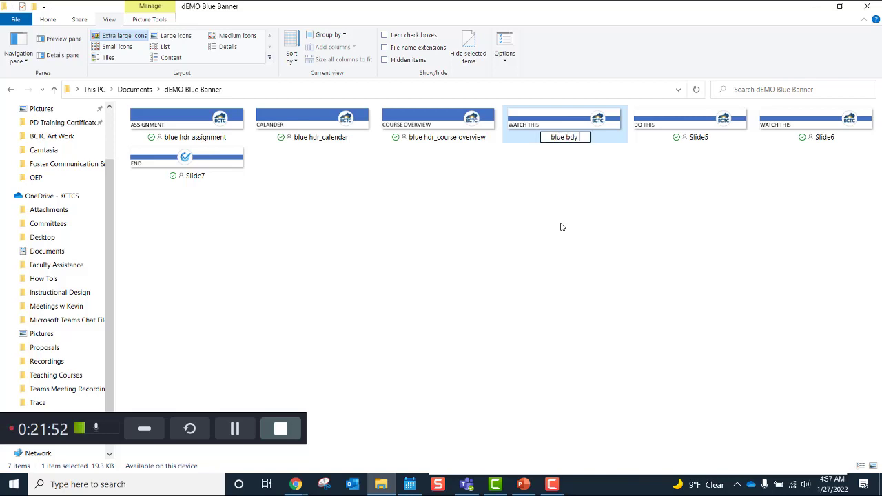
text( watch this)
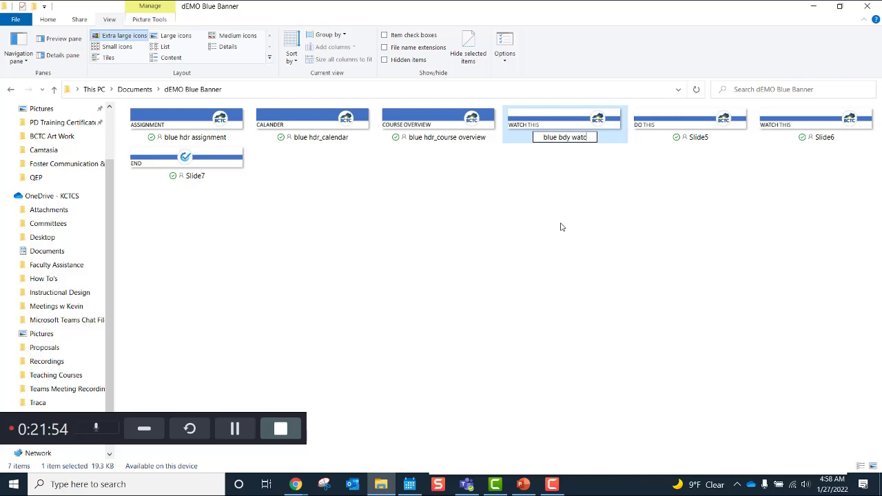
click(650, 194)
Step: Rename Slide5 to 'blue bdy do this' and Slide6 to 'blue bdy watch this'
right_click(676, 216)
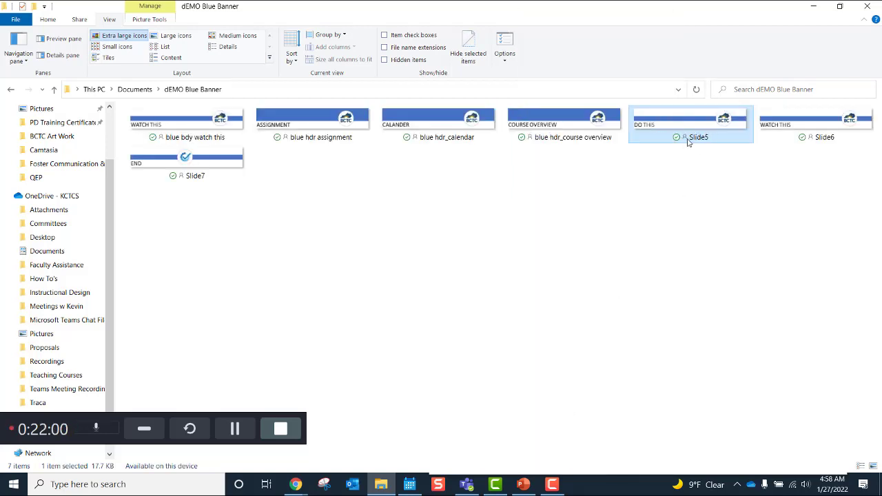
right_click(688, 142)
click(575, 448)
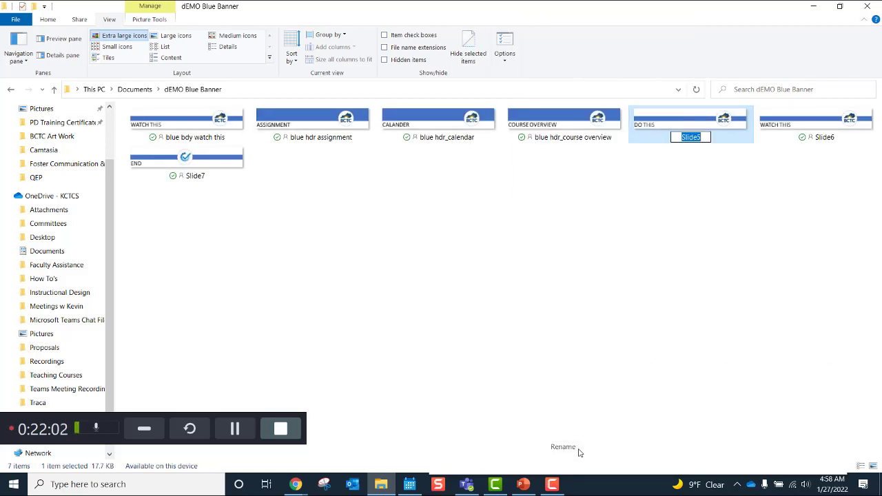
text(b)
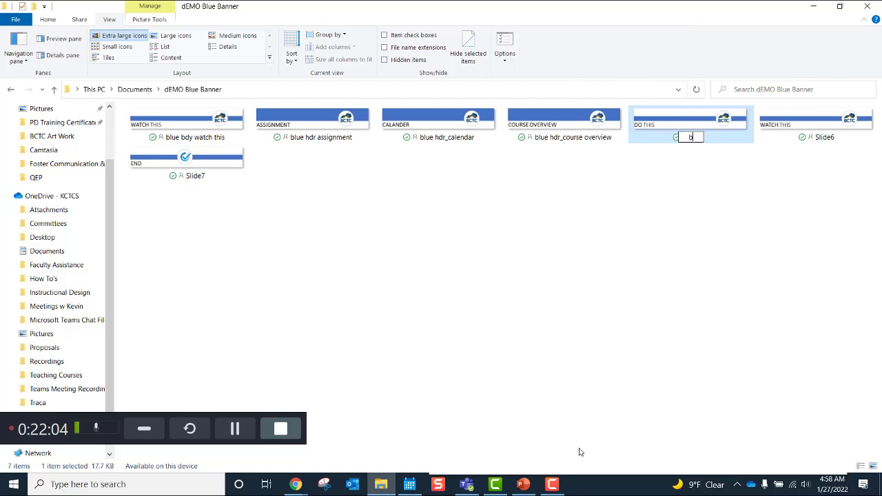
text(lue bdy do this)
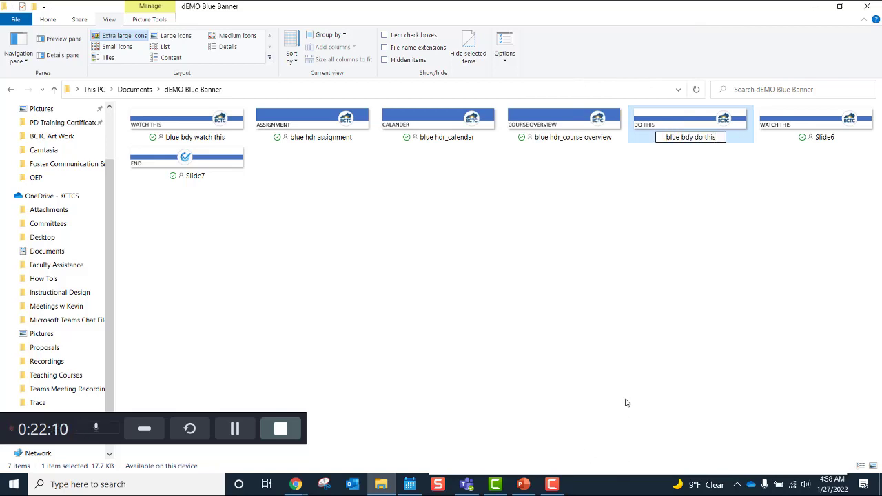
click(661, 354)
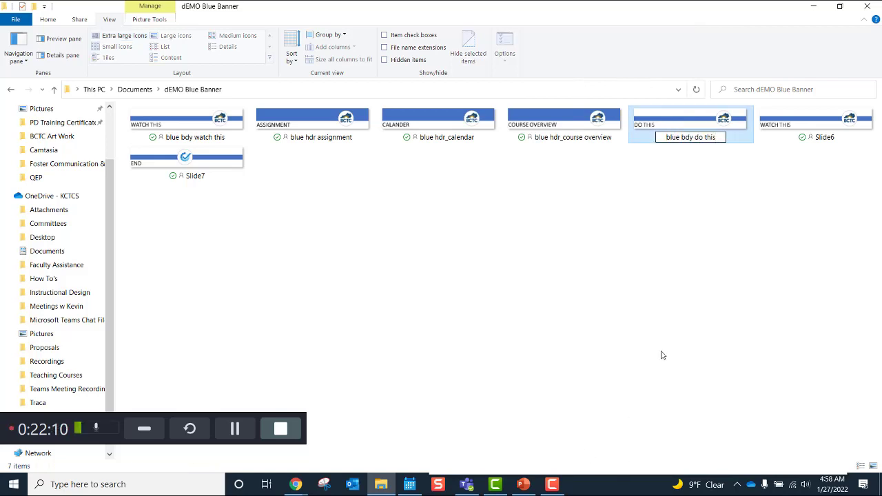
click(792, 219)
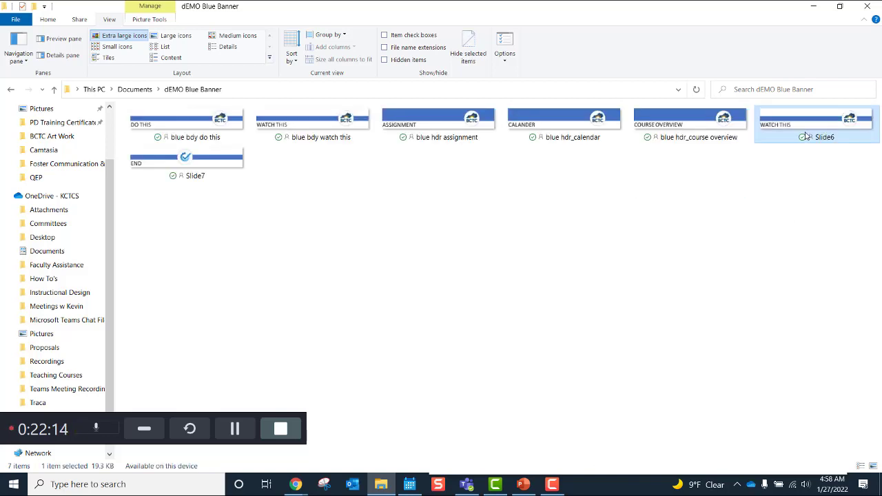
right_click(807, 136)
click(692, 447)
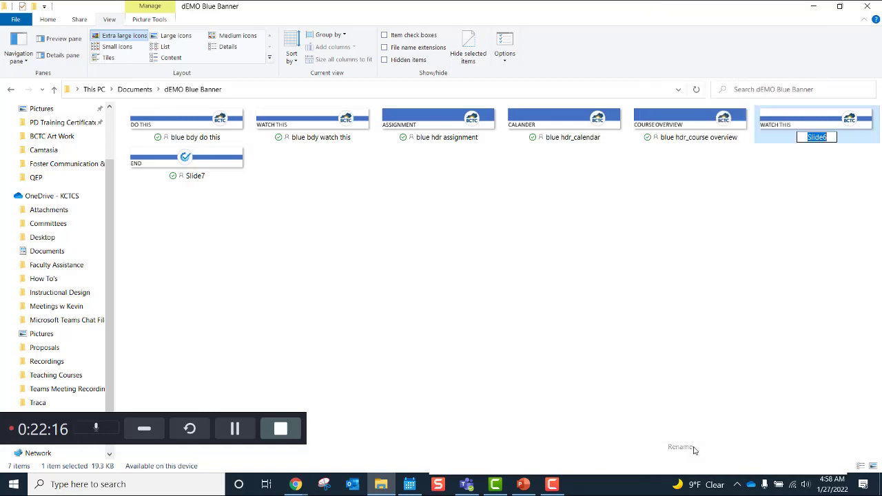
text(bl)
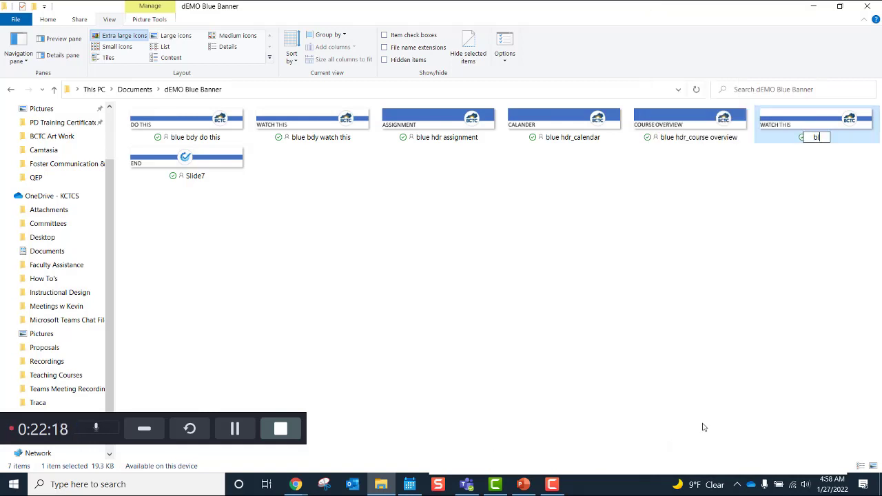
text(ue bdy watch this)
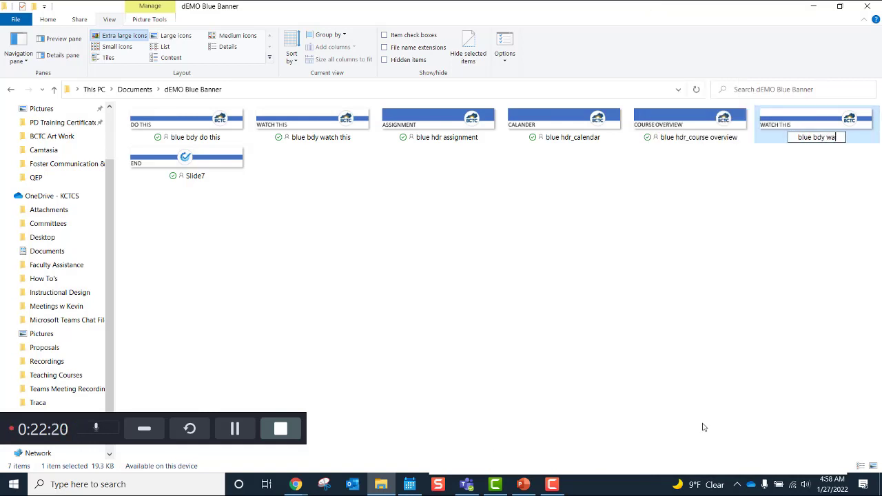
click(231, 261)
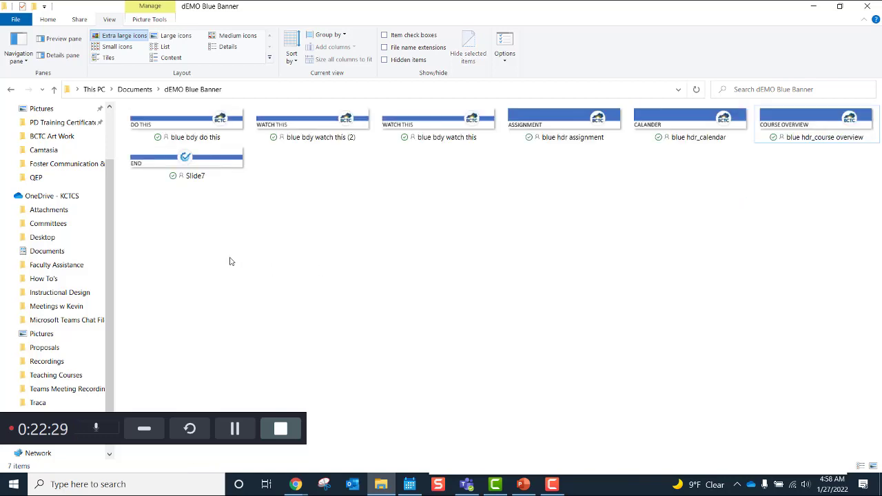
Step: Rename Slide7 to 'blue end cap' and close the folder window
right_click(221, 159)
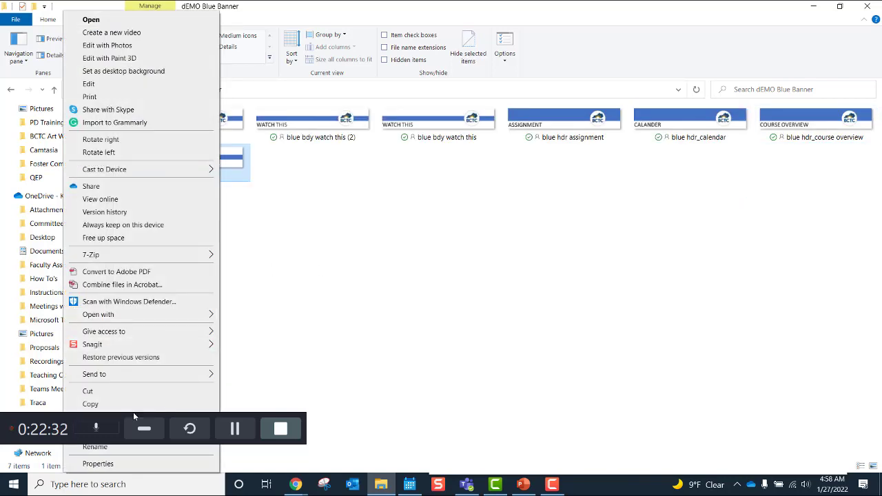
click(123, 448)
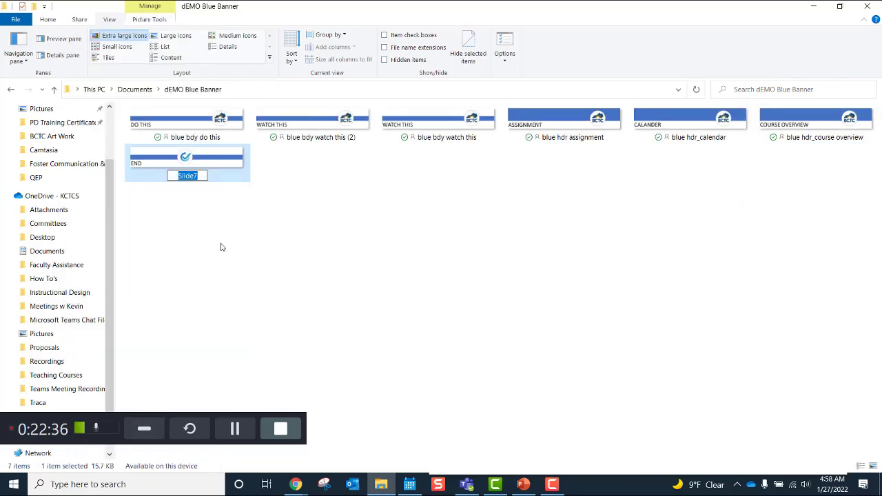
text(blue end cap)
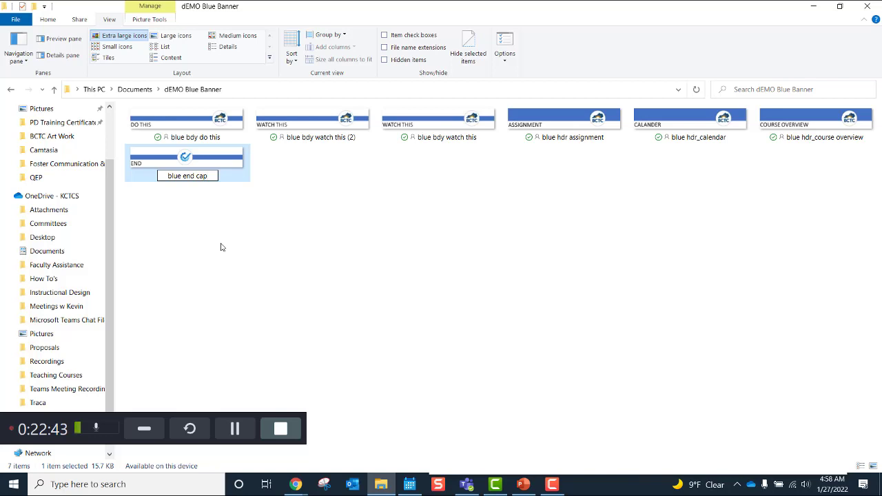
click(220, 248)
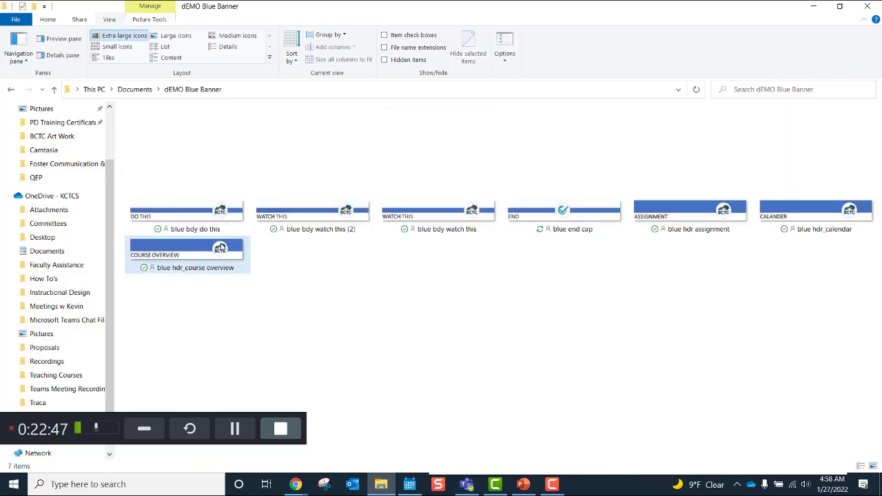
click(866, 6)
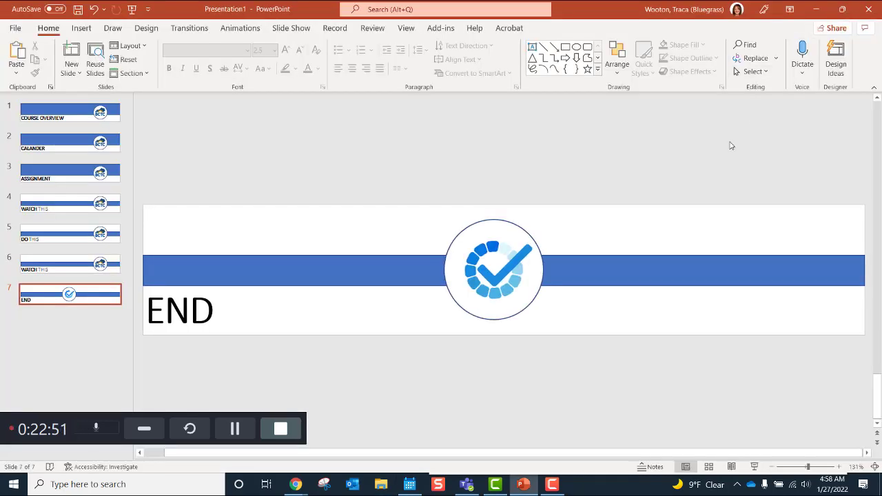
Step: Go to the training course's content page and expand New Learning Module
click(815, 12)
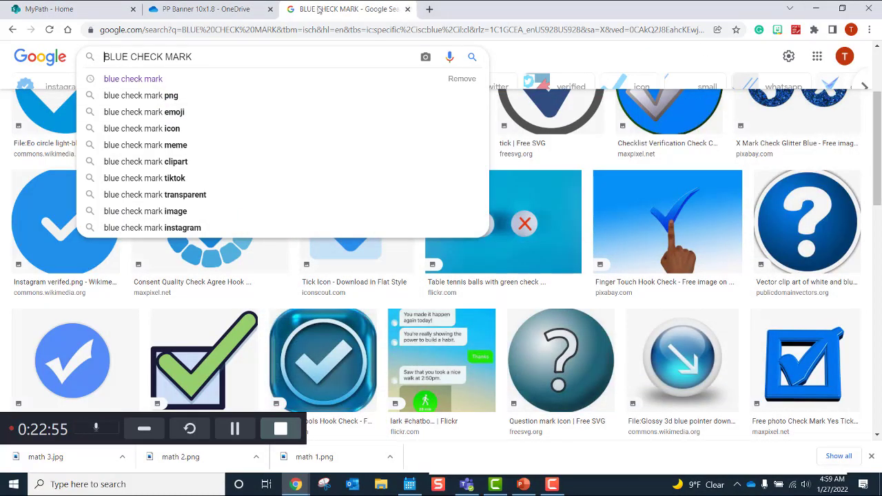
click(103, 10)
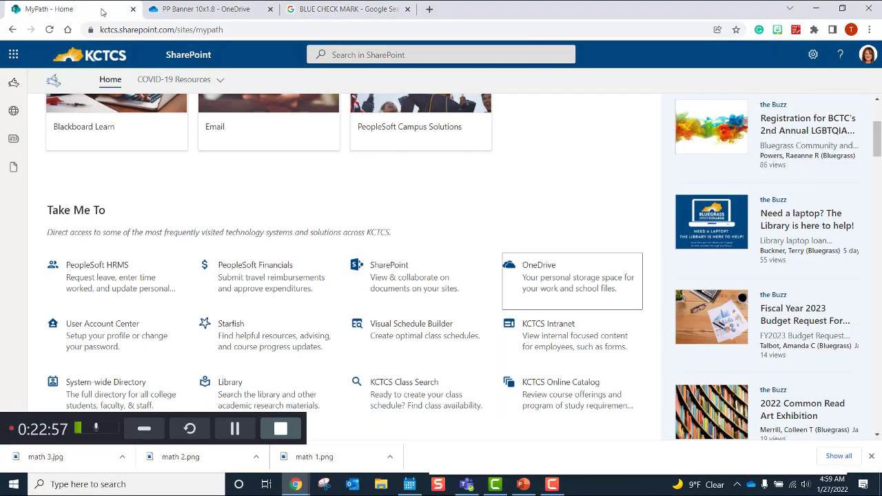
click(143, 115)
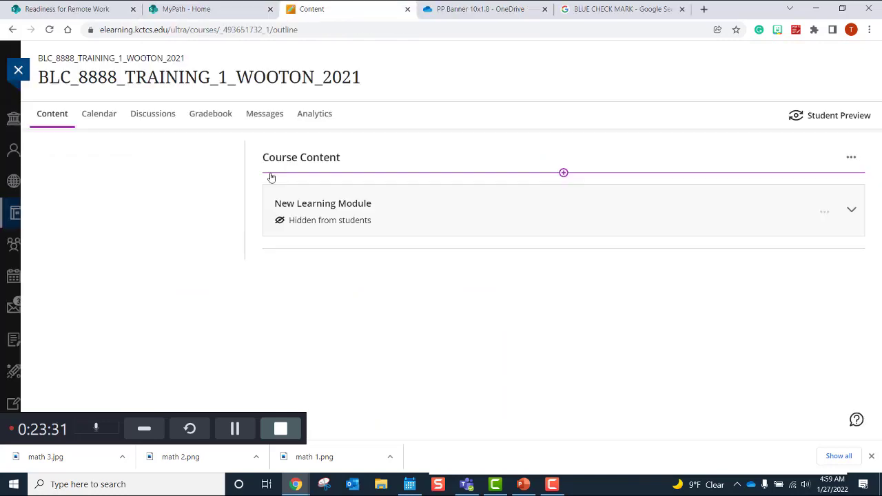
click(498, 221)
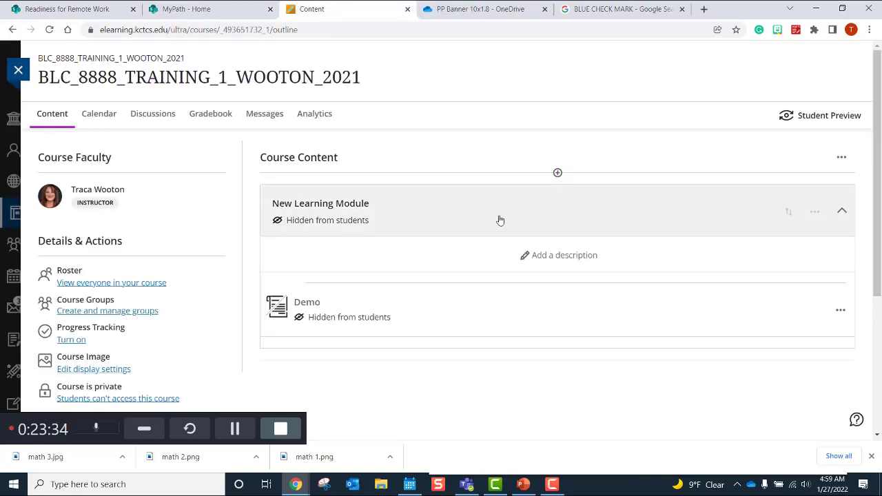
Step: Preview the Demo document, close it, and bring up the module's add-content options
click(473, 303)
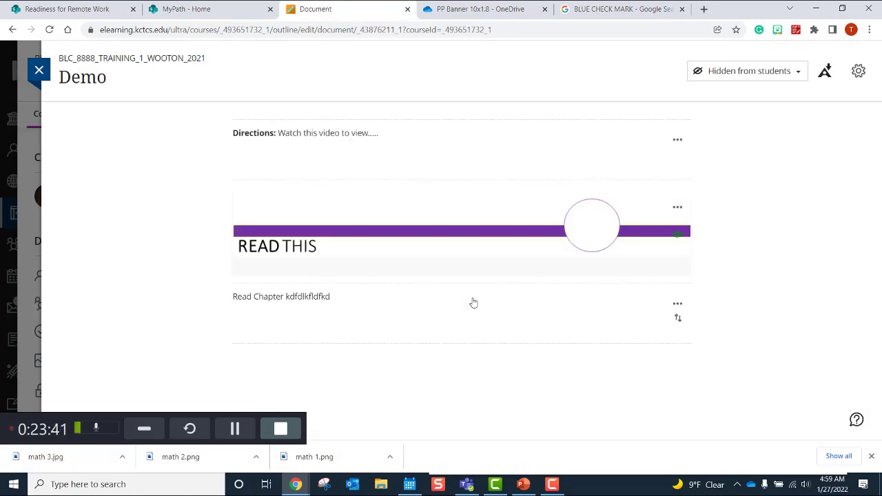
click(42, 74)
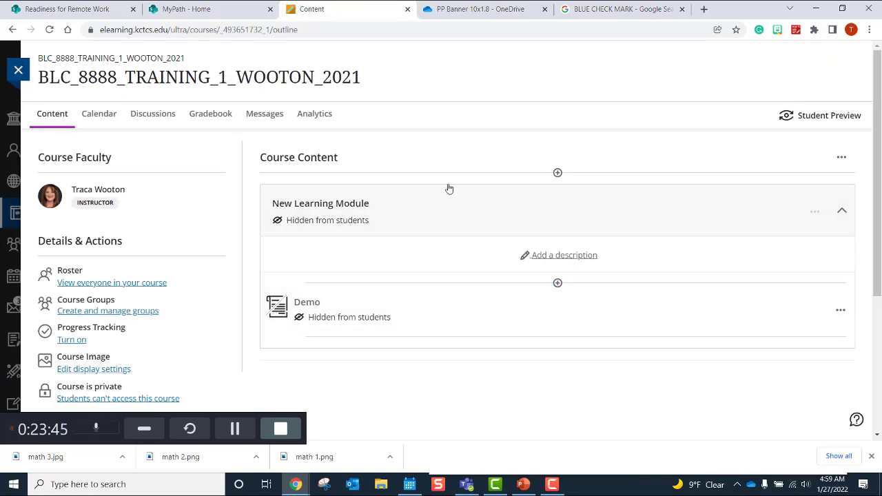
click(557, 284)
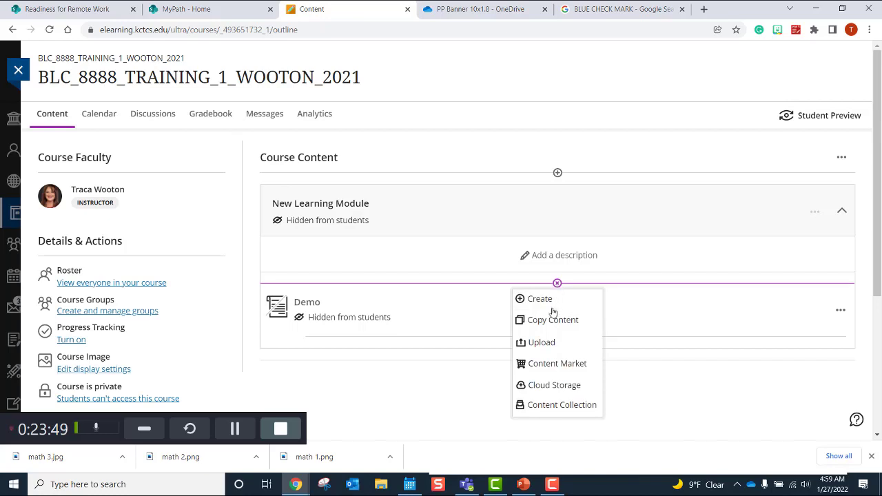
Step: Create a document titled 'demo document' and start an empty content block
click(552, 310)
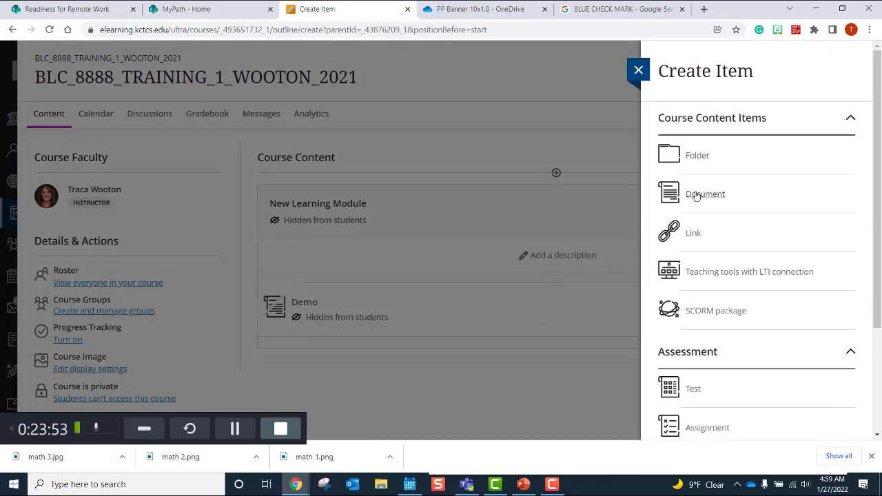
click(696, 195)
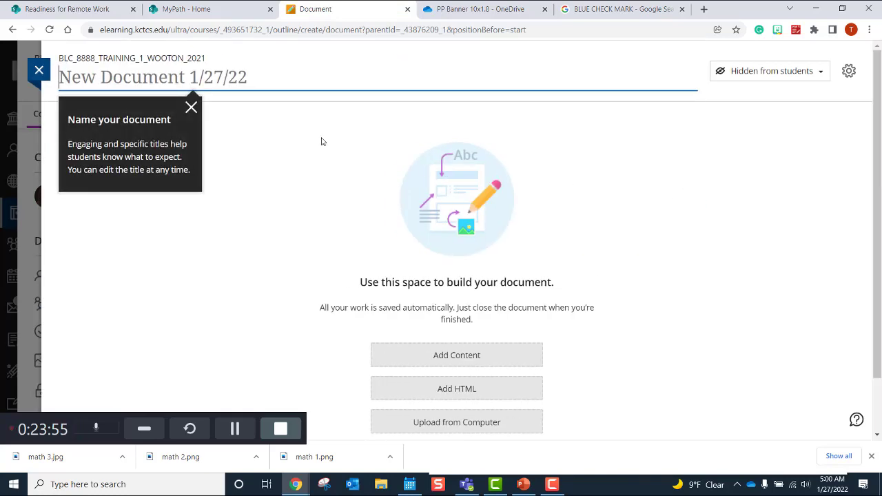
click(168, 71)
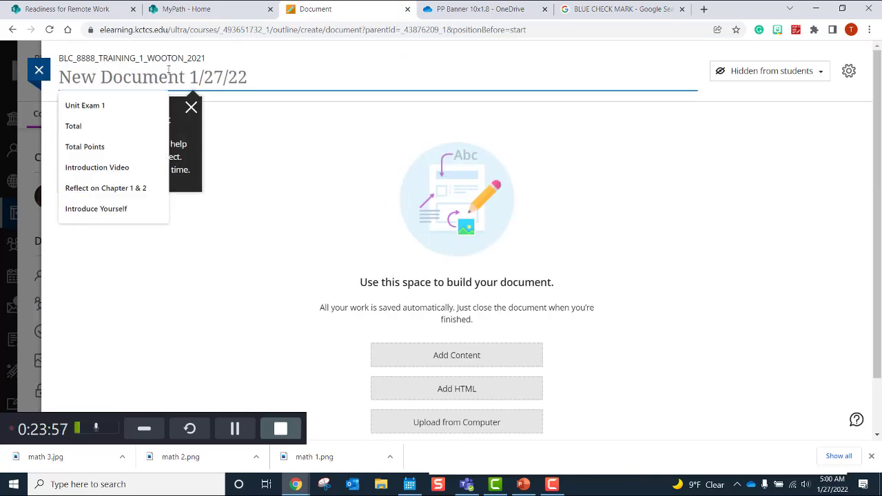
text(demo )
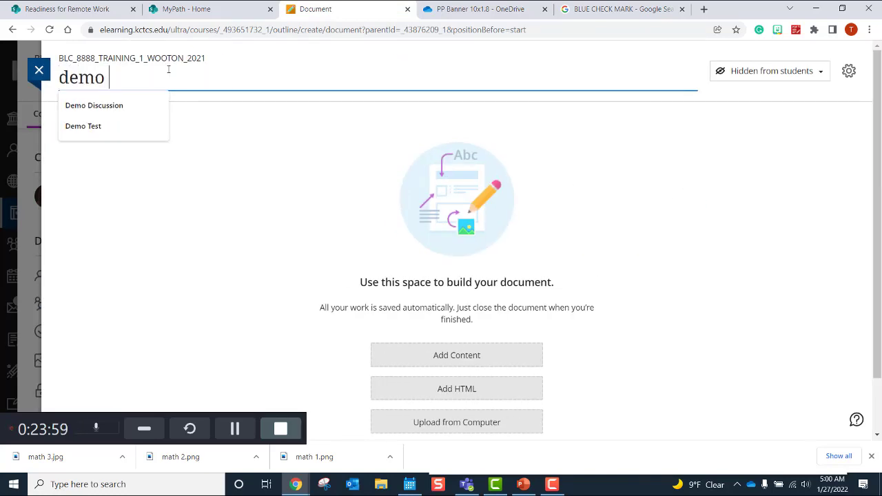
text(document)
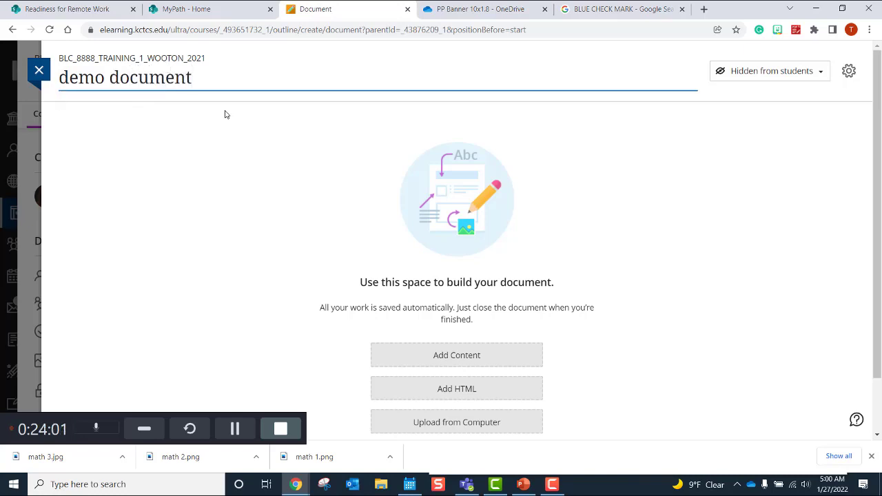
click(450, 356)
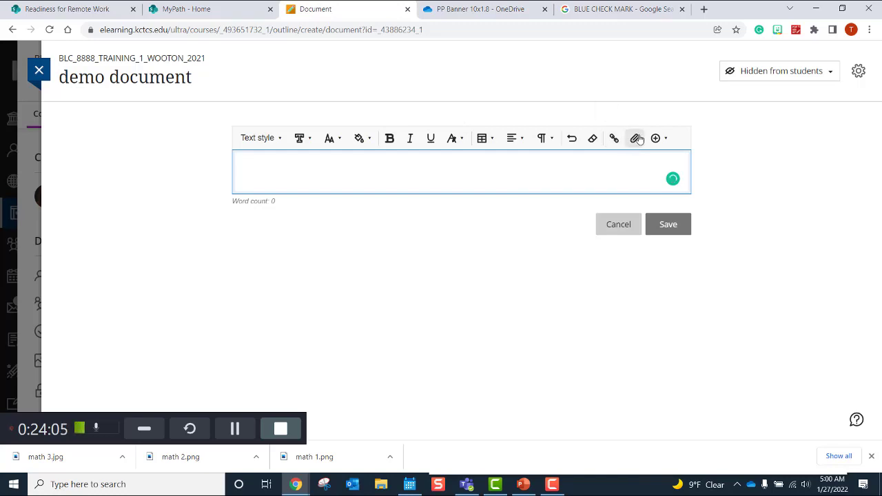
Step: Attach the blue hdr assignment image from Documents > dEMO Blue Banner
click(636, 139)
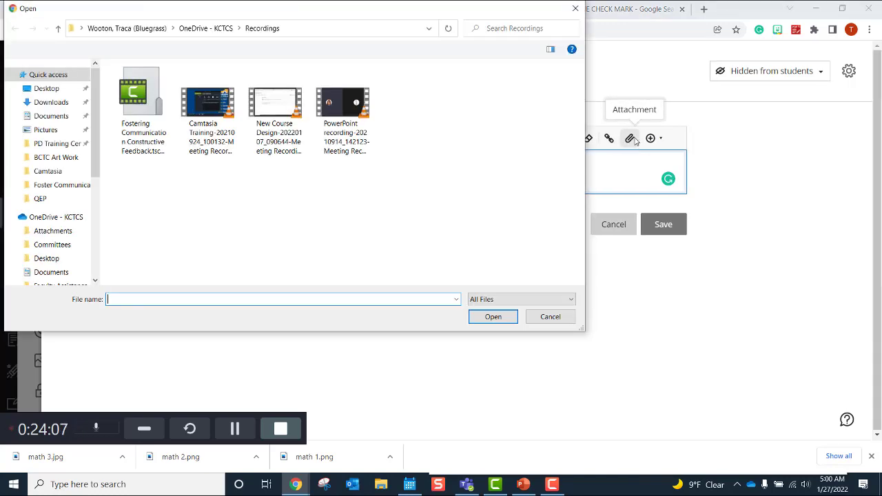
click(56, 116)
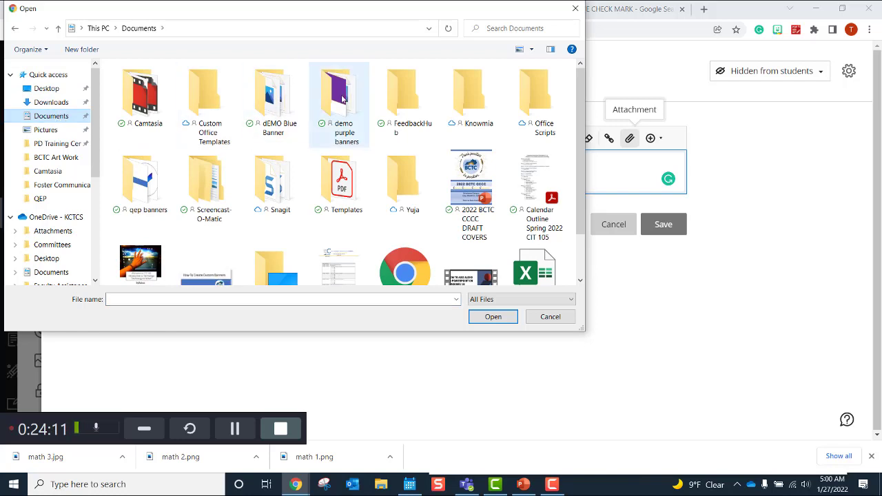
click(282, 99)
double_click(282, 99)
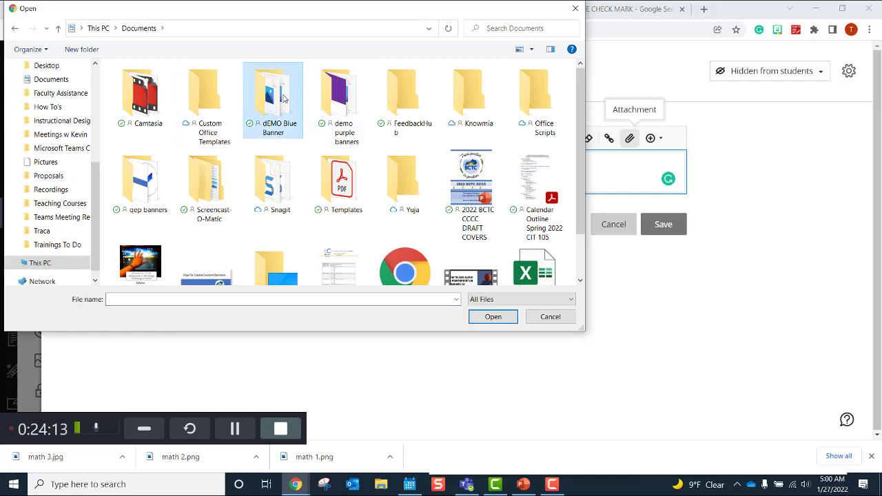
click(406, 131)
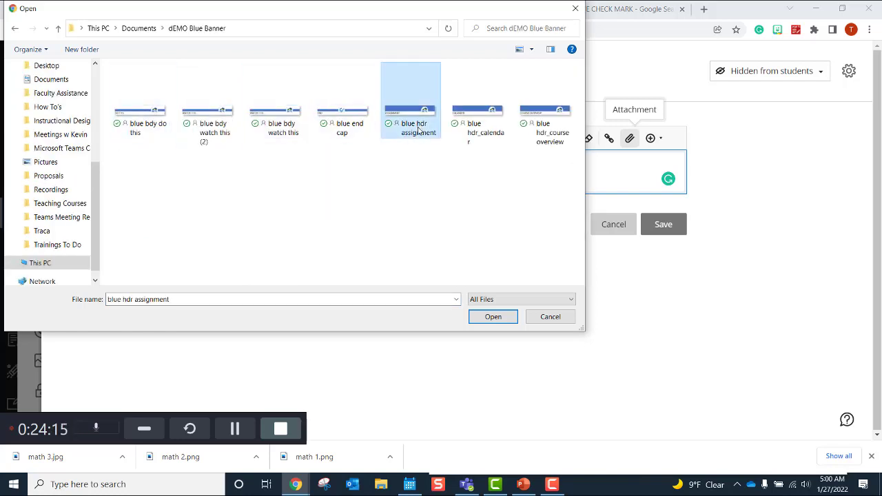
click(473, 315)
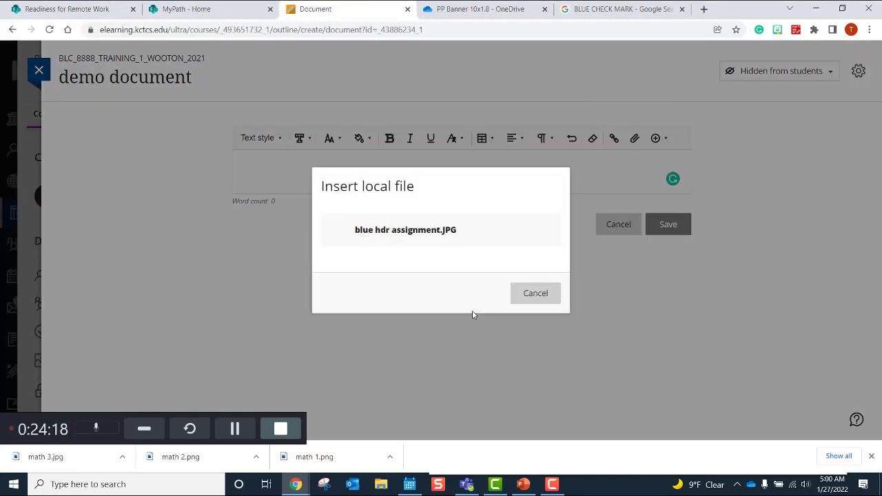
Step: Mark the banner image as decorative and save the content block
click(517, 291)
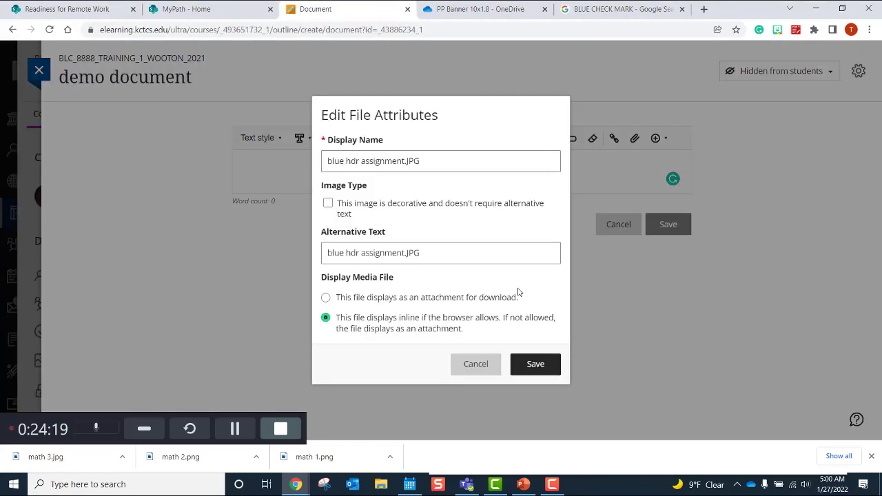
click(343, 201)
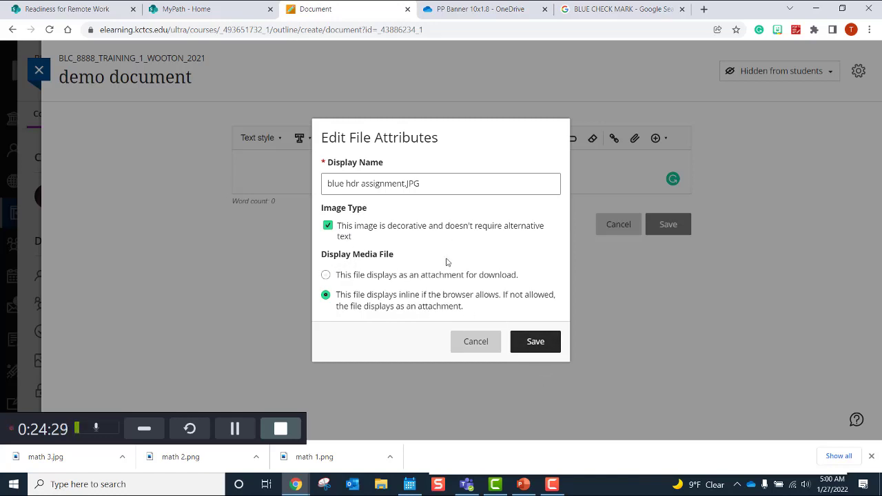
click(540, 344)
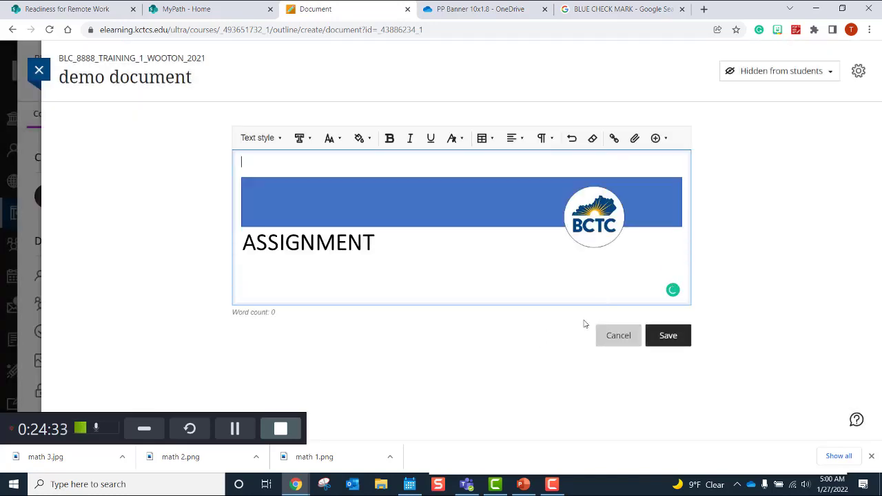
click(674, 336)
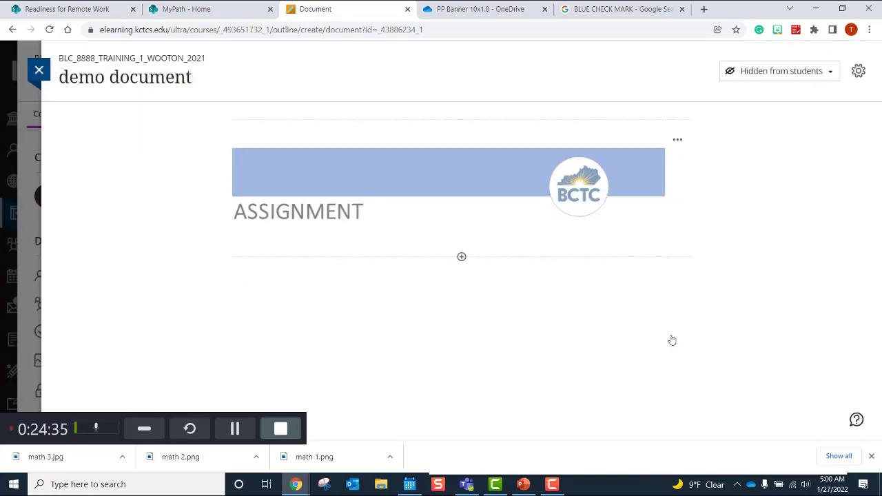
Step: Start an upload from the computer, cancel the file picker, and reopen the add-block options
click(461, 258)
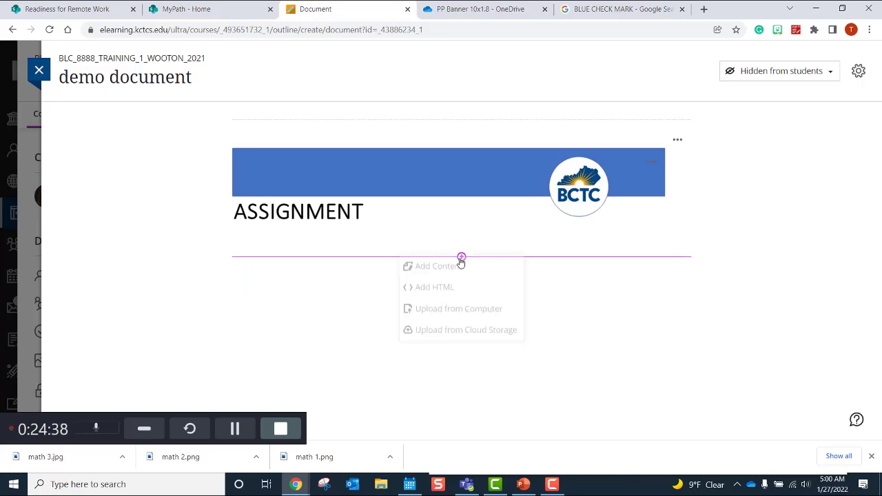
click(452, 317)
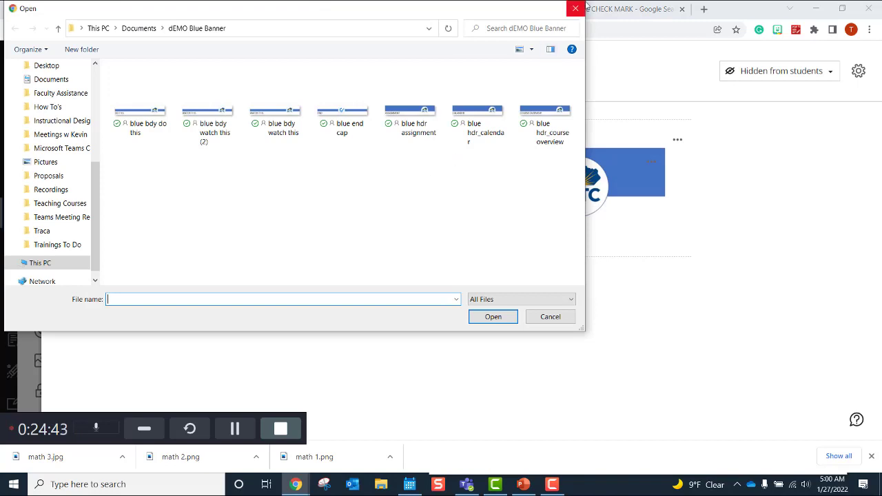
click(576, 9)
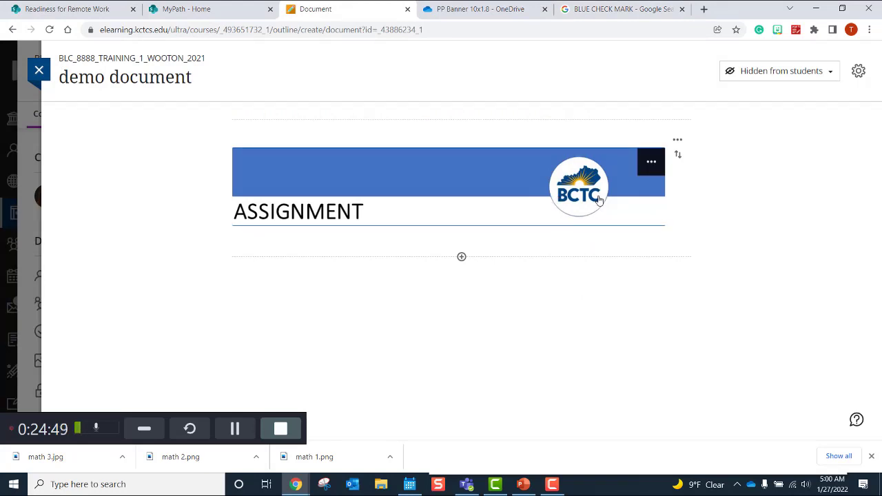
click(461, 257)
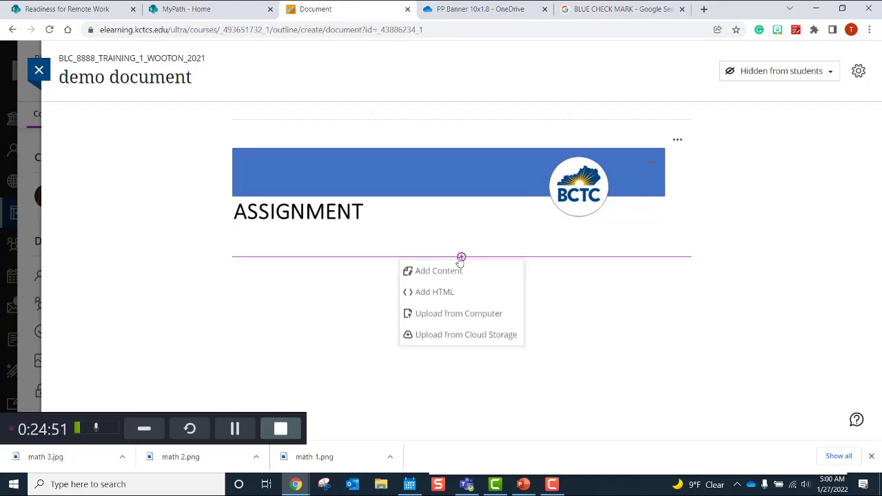
Step: Add and save a text block reading 'Directions: Watch the video and complete the chapter reading.'
click(452, 272)
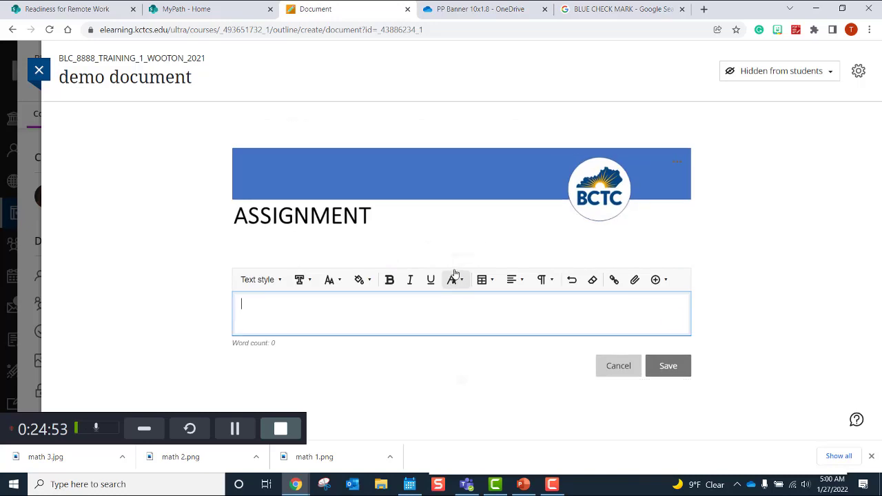
text(Directions:)
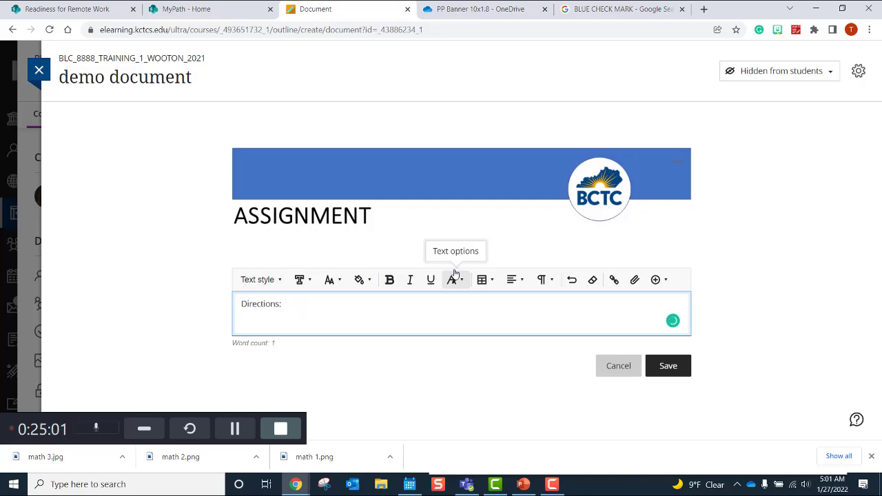
text(Watch the video and complete the c)
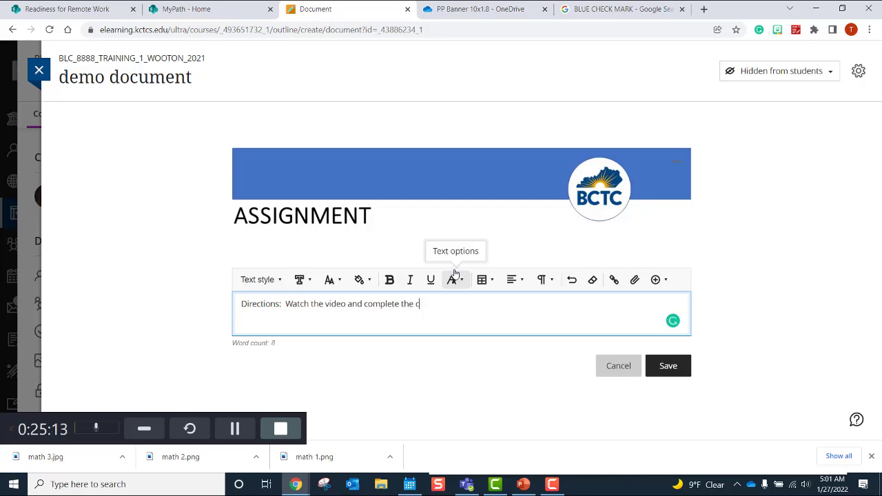
text(hapter r)
text(eading.)
click(667, 365)
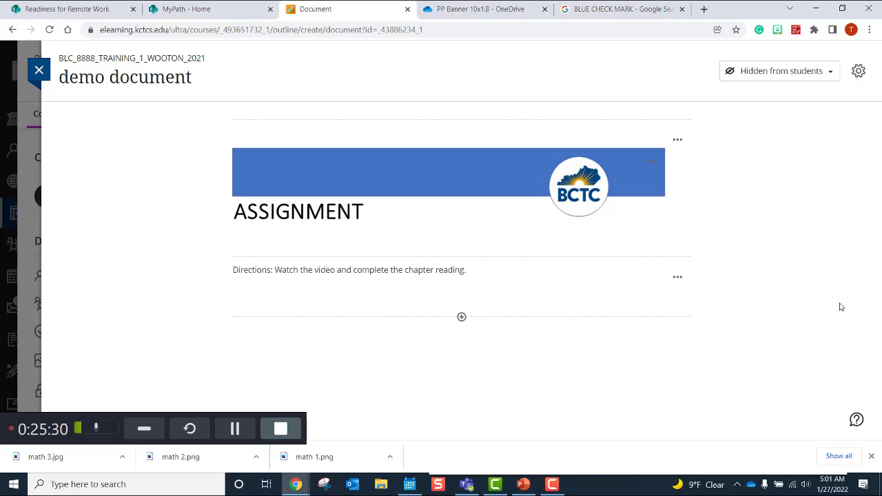
Step: Dismiss the add-content choices and switch to the OneDrive banner files tab
click(462, 318)
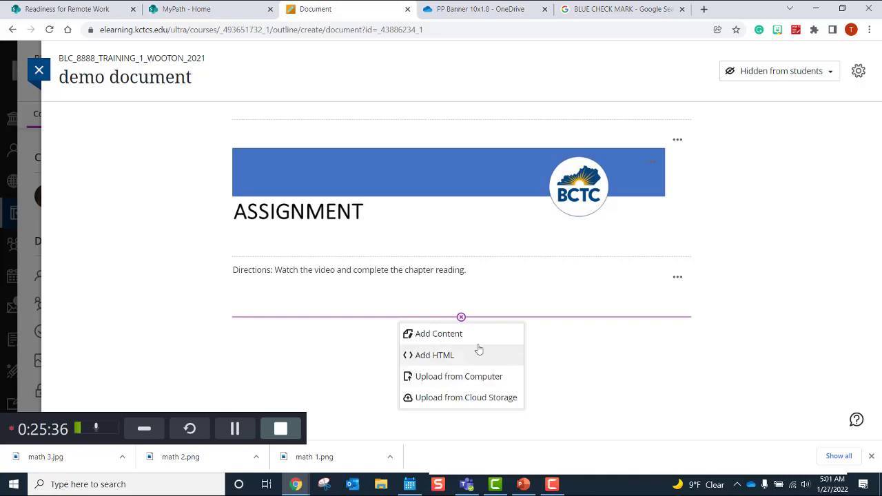
click(578, 361)
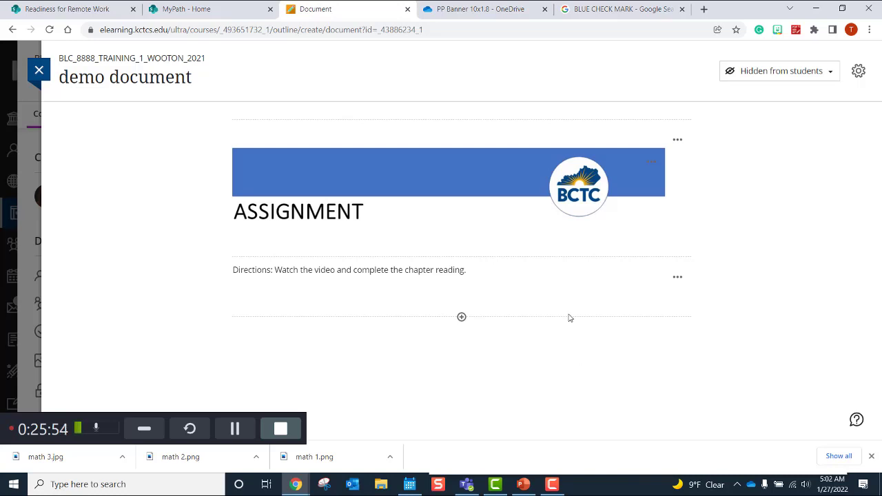
click(475, 11)
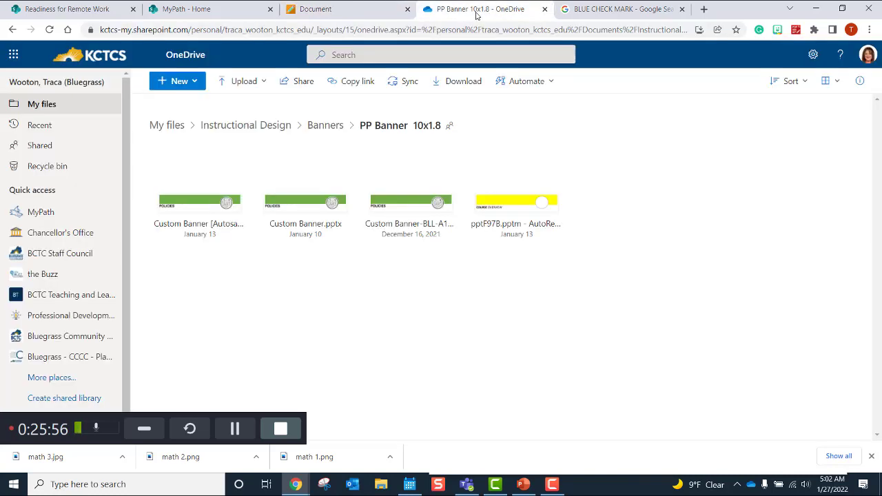
Step: Upload the blue banner image files into OneDrive's Banners folder
click(322, 129)
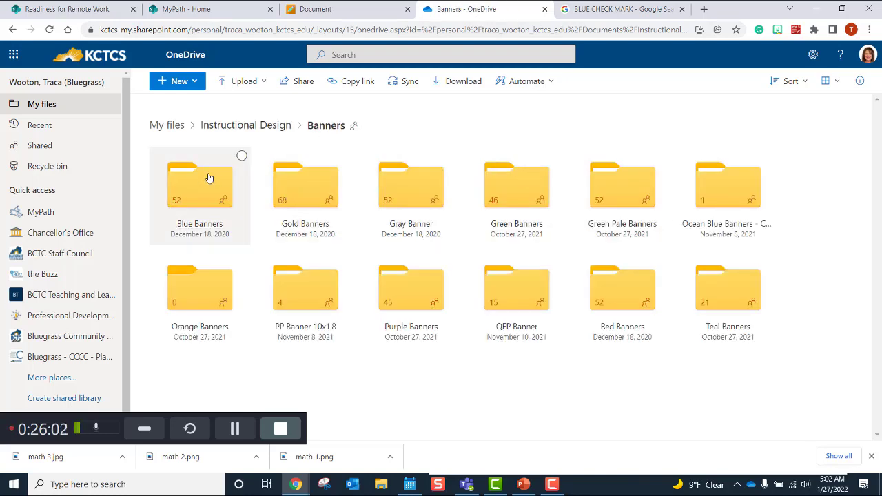
click(262, 84)
click(242, 111)
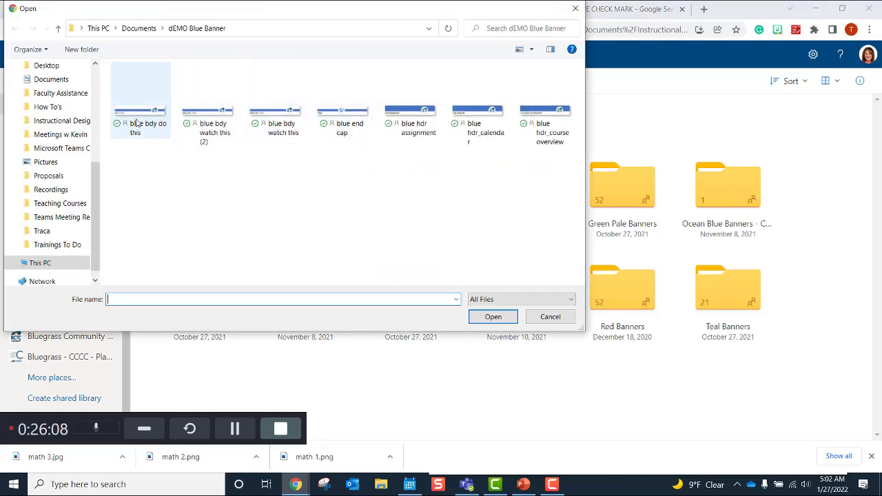
click(141, 29)
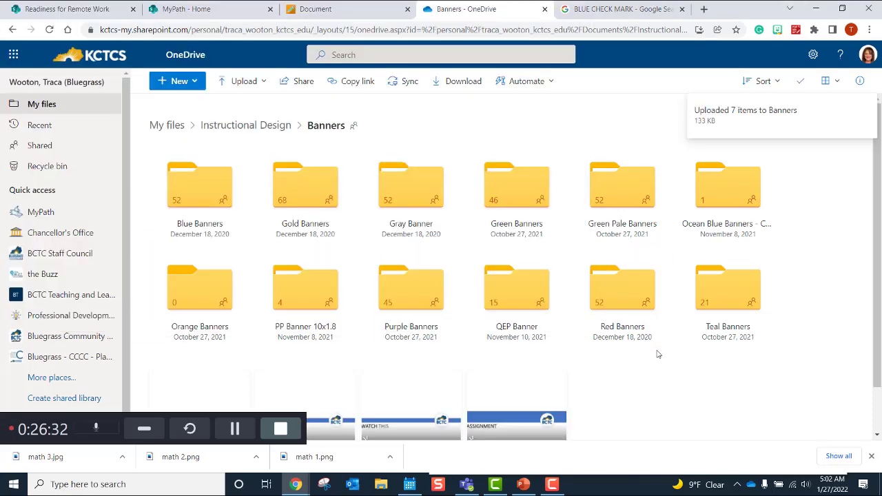
scroll(879, 299, down, 1)
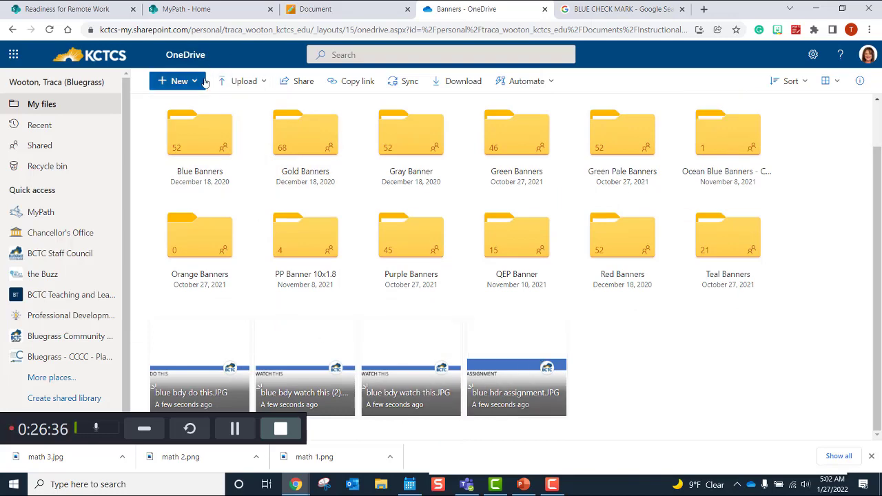
Step: Create a 'demo blue banners' folder and move the seven uploaded images into it
click(177, 81)
click(197, 104)
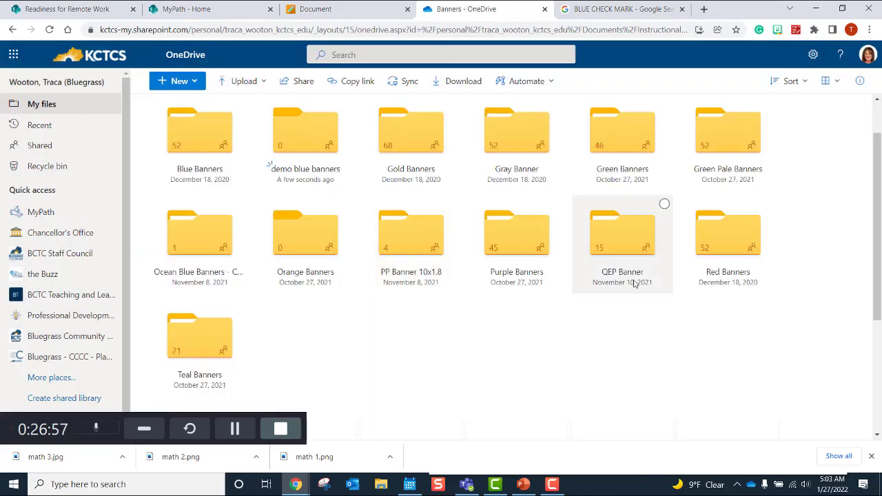
scroll(875, 232, down, 3)
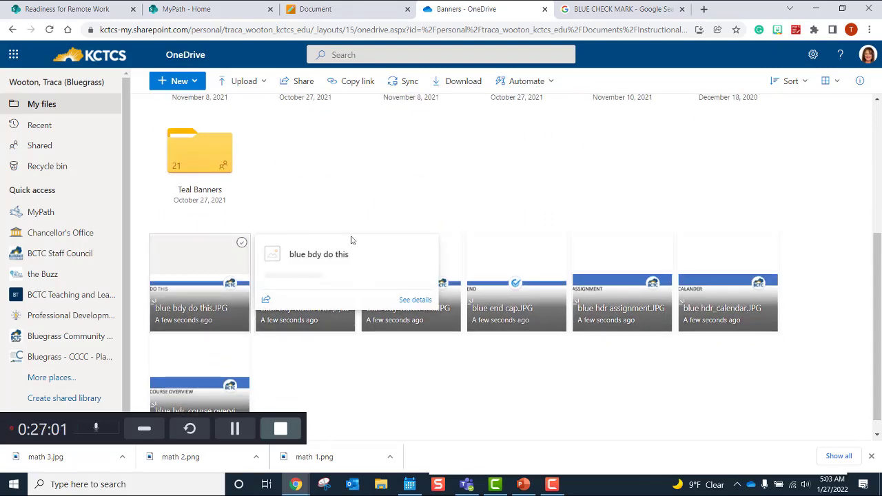
drag(799, 220, 151, 420)
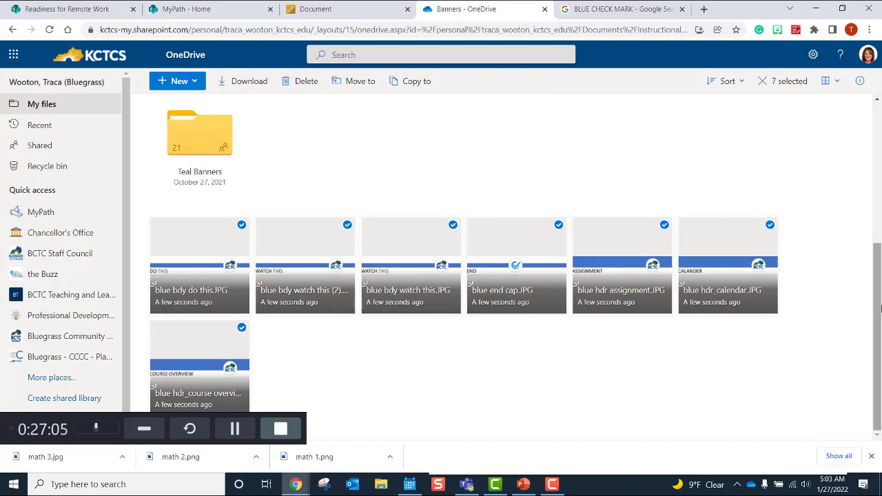
drag(871, 290, 871, 206)
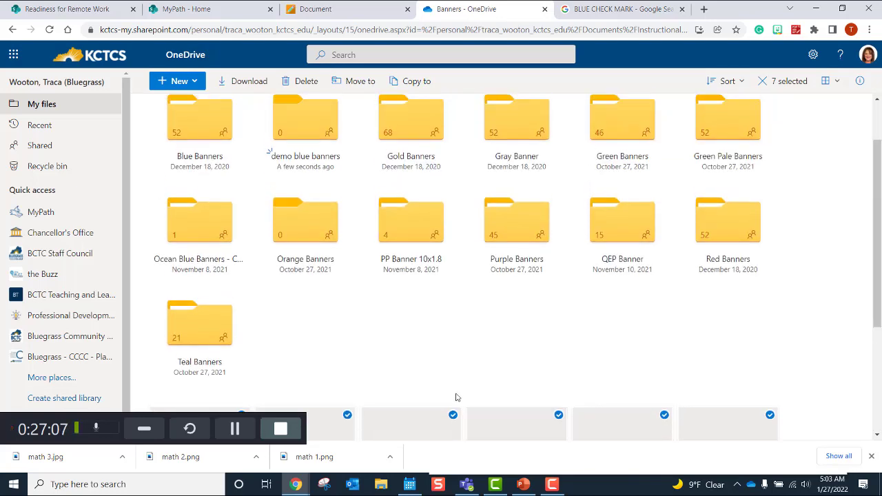
mouse_move(451, 415)
drag(451, 415, 286, 125)
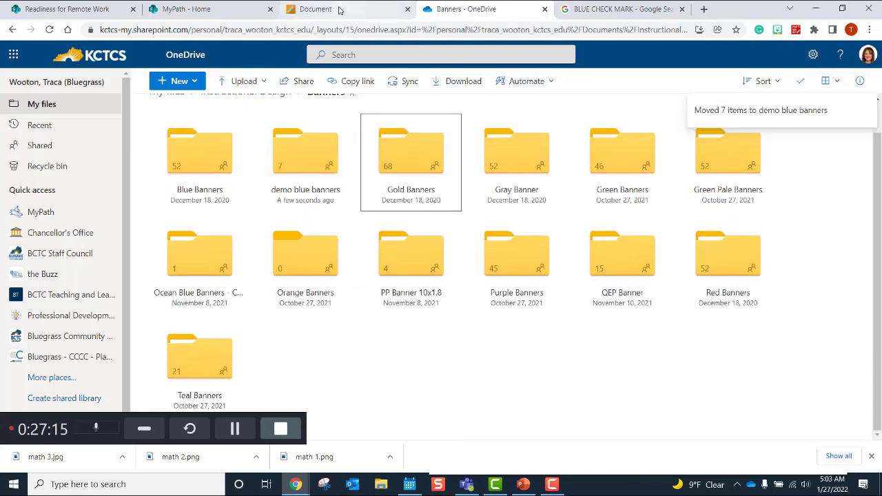
click(342, 9)
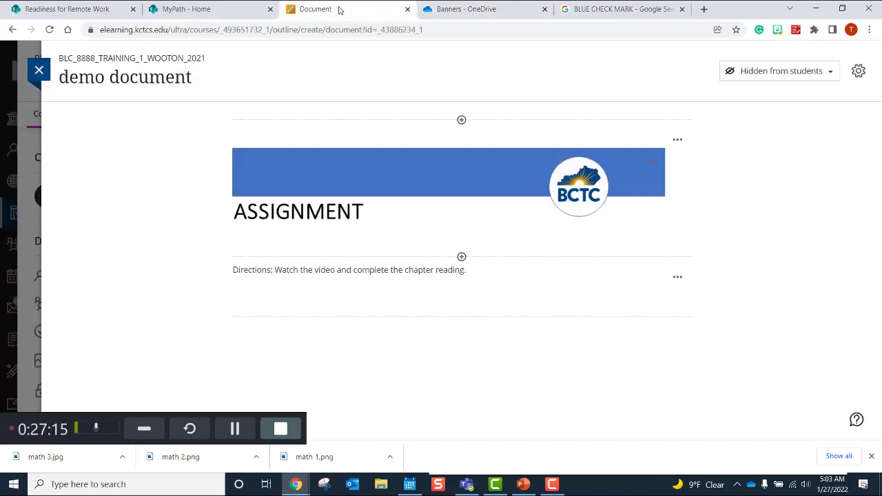
Step: Connect OneDrive as the cloud storage source for content below the directions
click(462, 318)
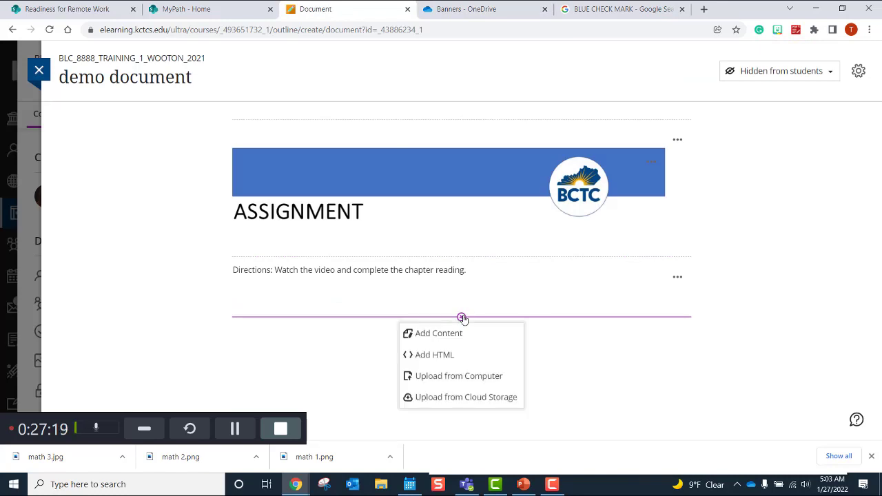
click(458, 399)
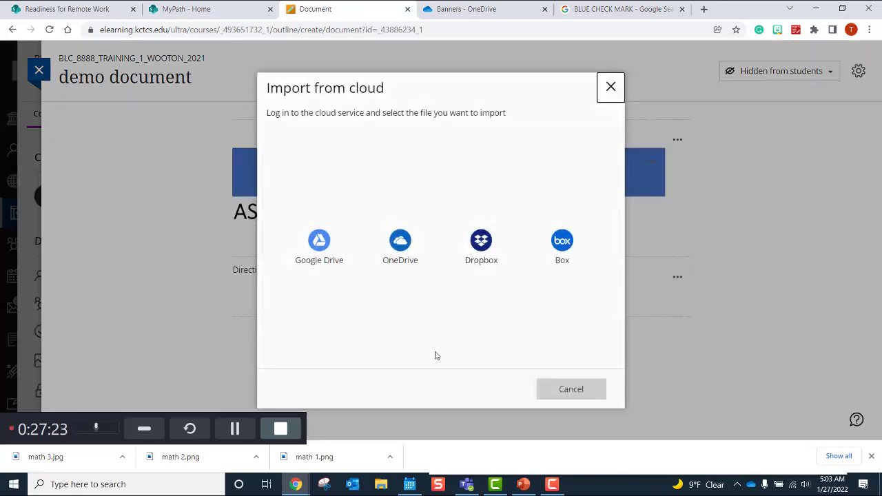
click(405, 244)
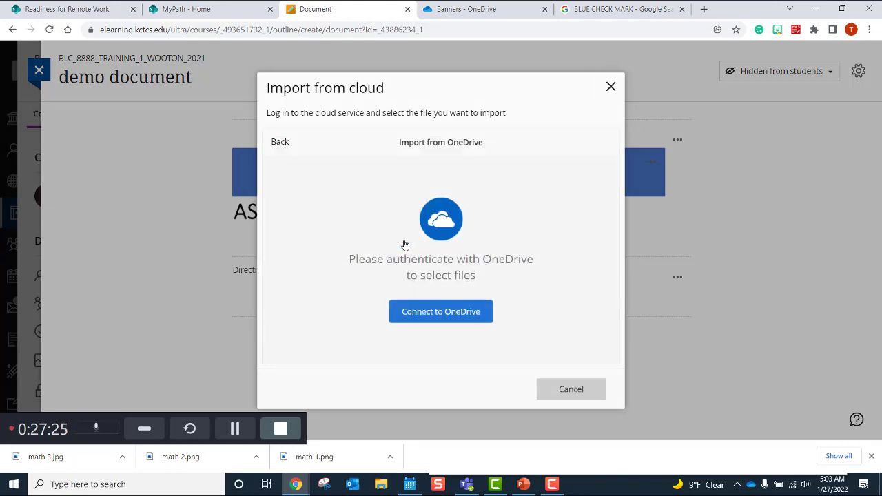
click(438, 318)
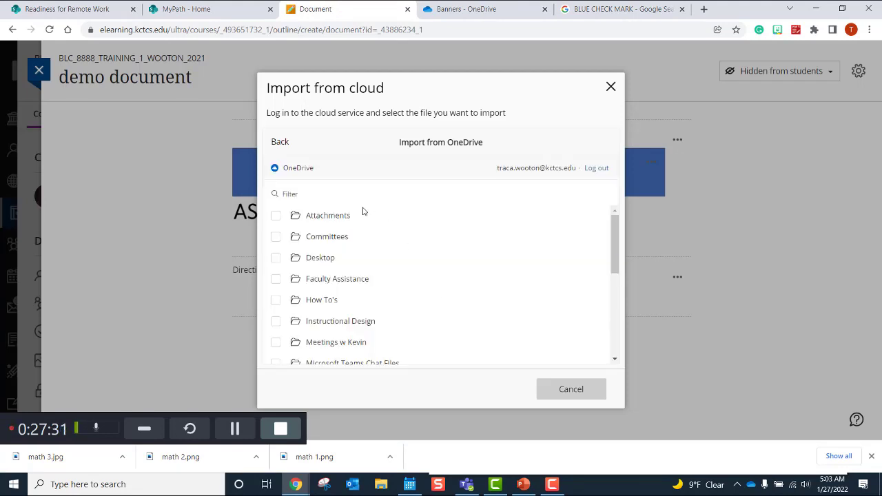
Step: Import blue bdy do this.JPG from Instructional Design/Banners/demo blue banners
click(341, 322)
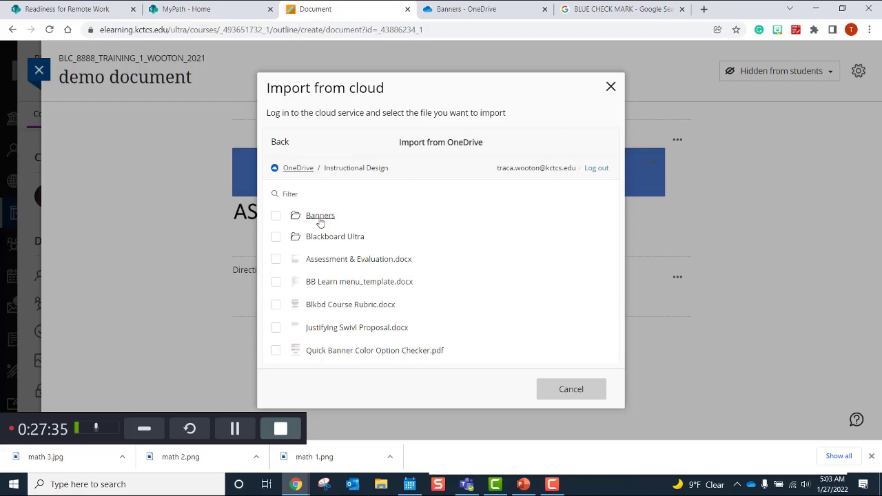
click(320, 216)
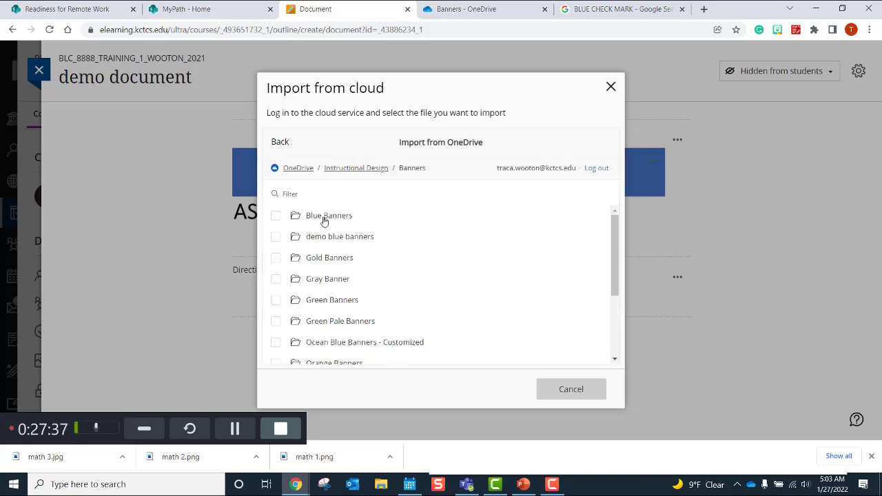
click(319, 238)
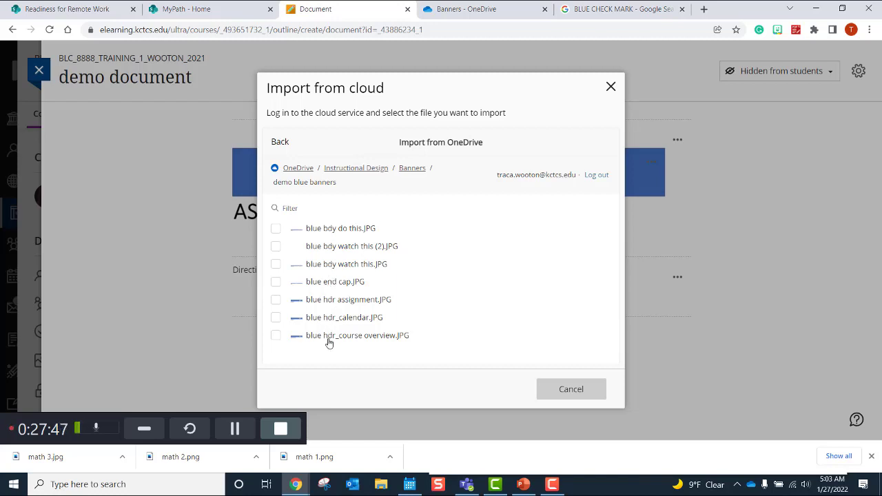
click(347, 232)
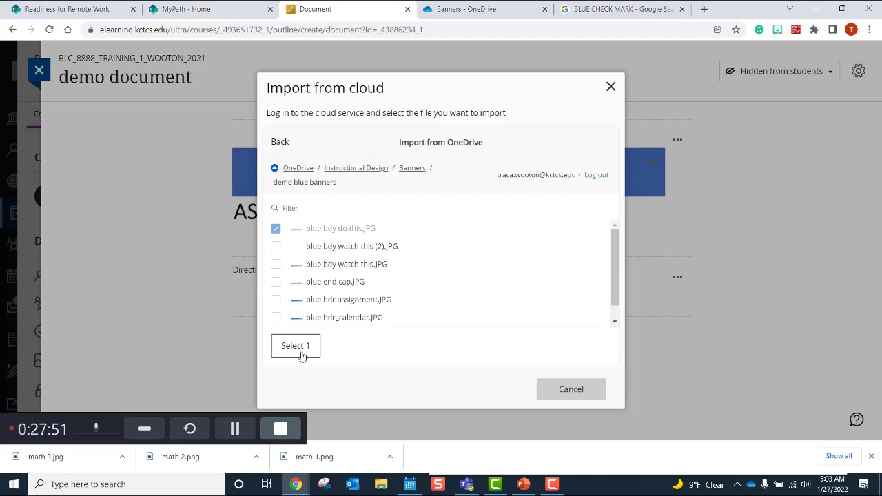
click(299, 348)
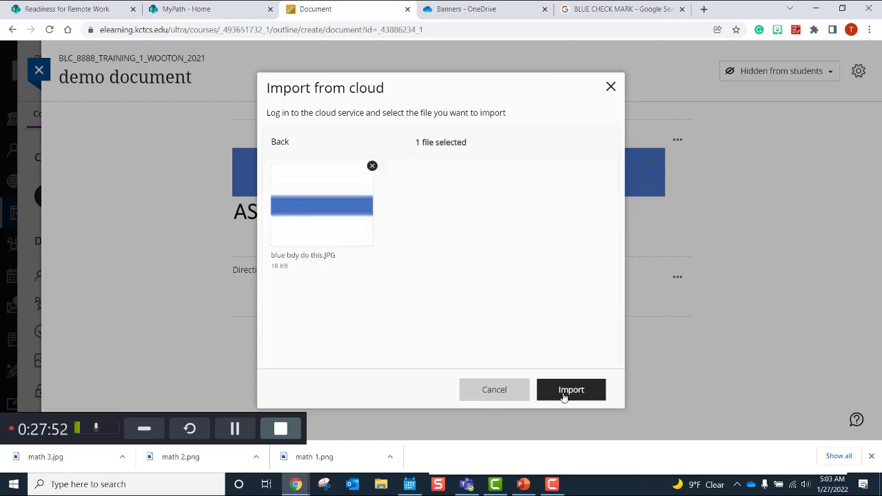
click(563, 398)
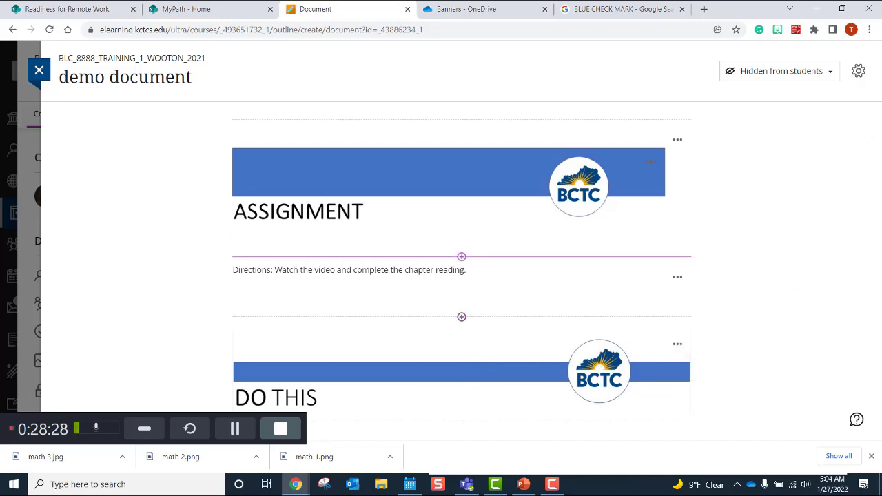
Step: Reload the demo document and check the ASSIGNMENT banner's Perfect accessibility score
click(49, 30)
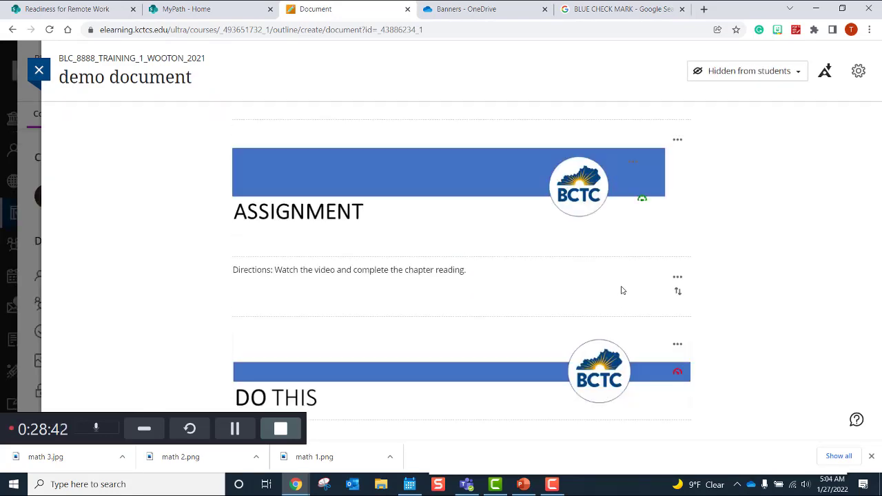
mouse_move(645, 202)
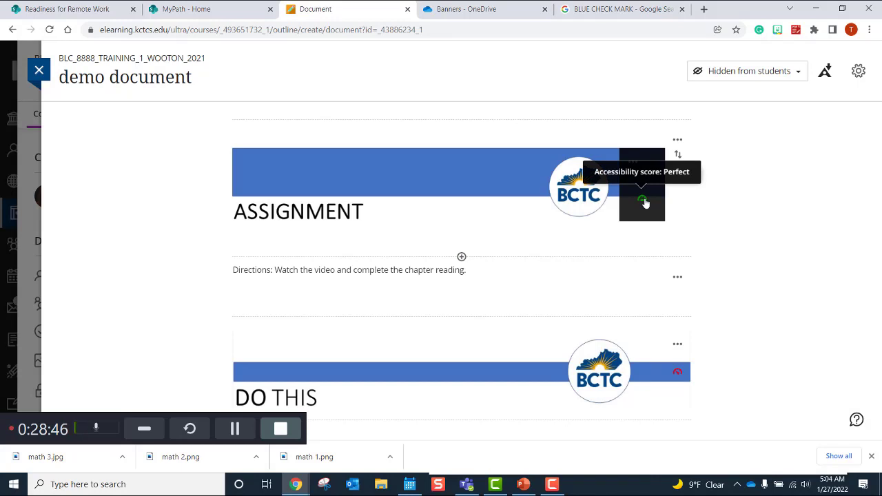
Step: Set the DO THIS banner's image description to 'White banner with blue stripe labeled Do this.'
click(676, 376)
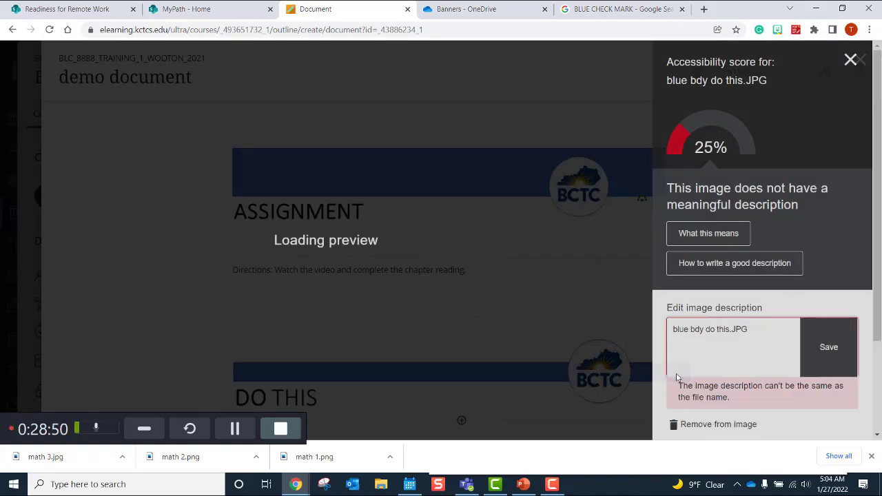
click(753, 329)
triple_click(667, 336)
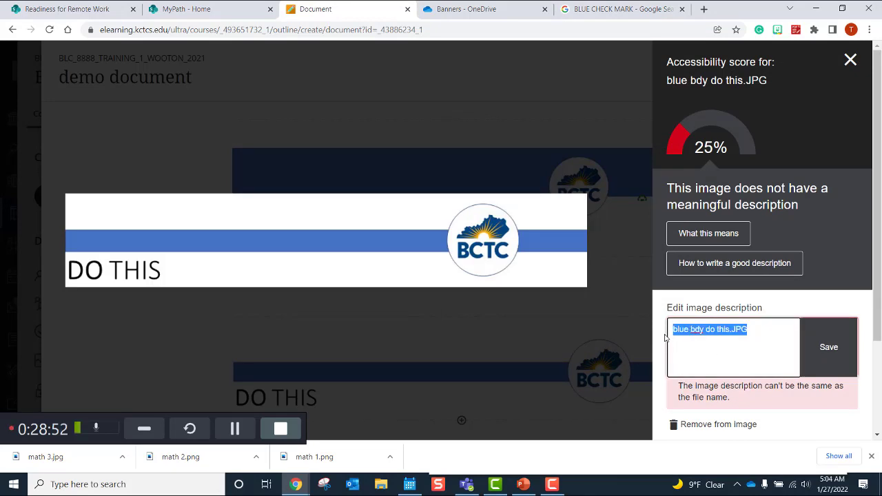
text(Whi)
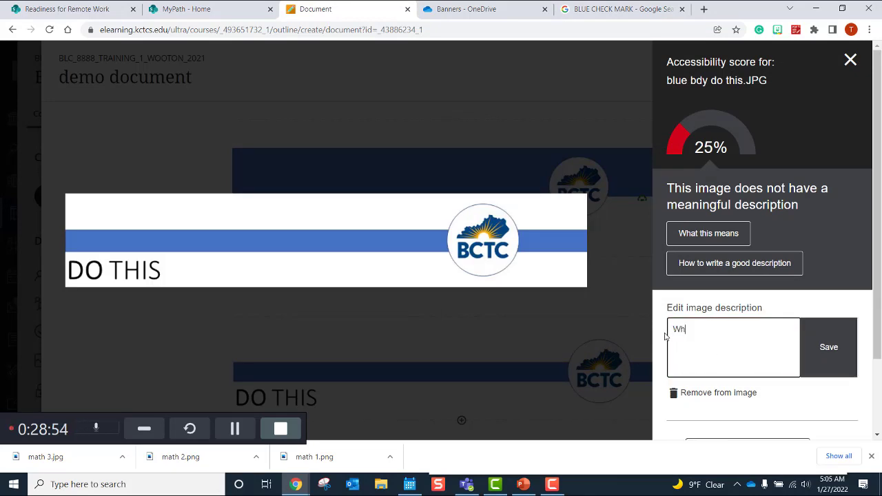
text(te banner with blue st)
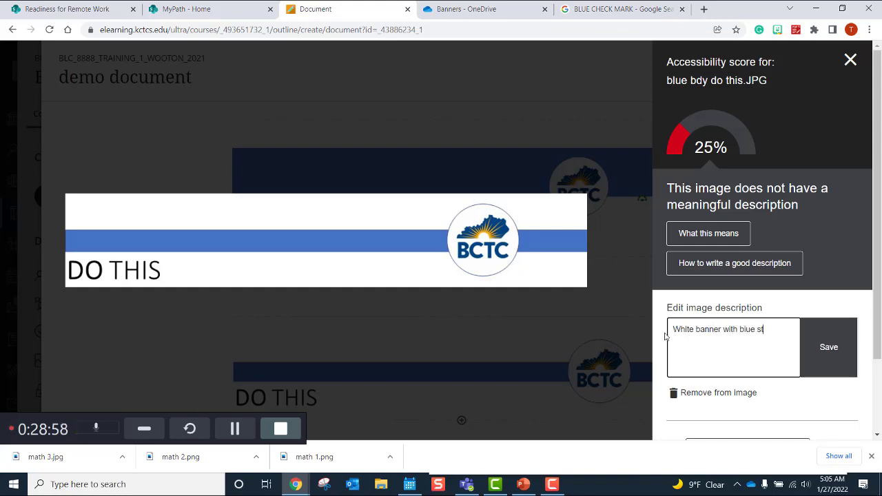
text(ripe labeled Do )
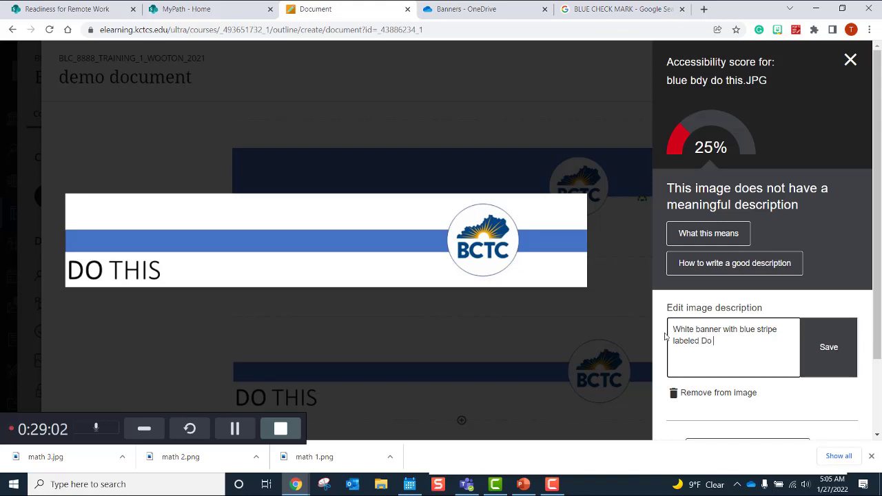
text(this.)
click(832, 350)
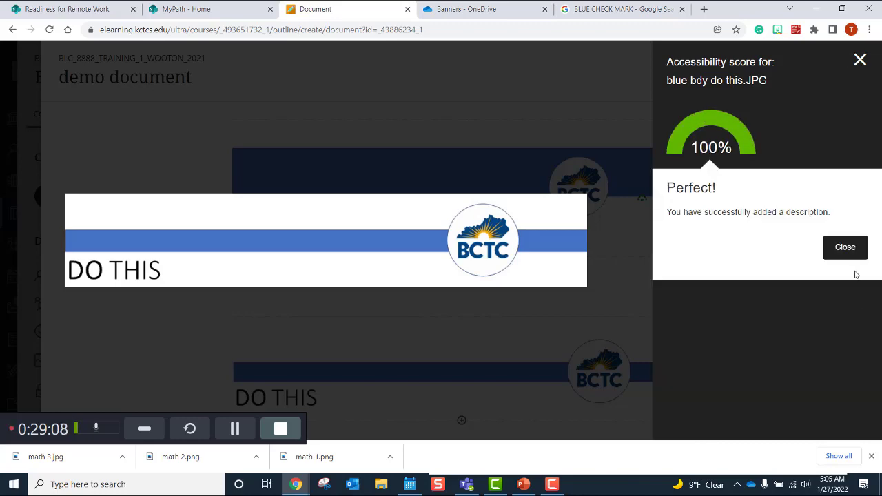
click(846, 248)
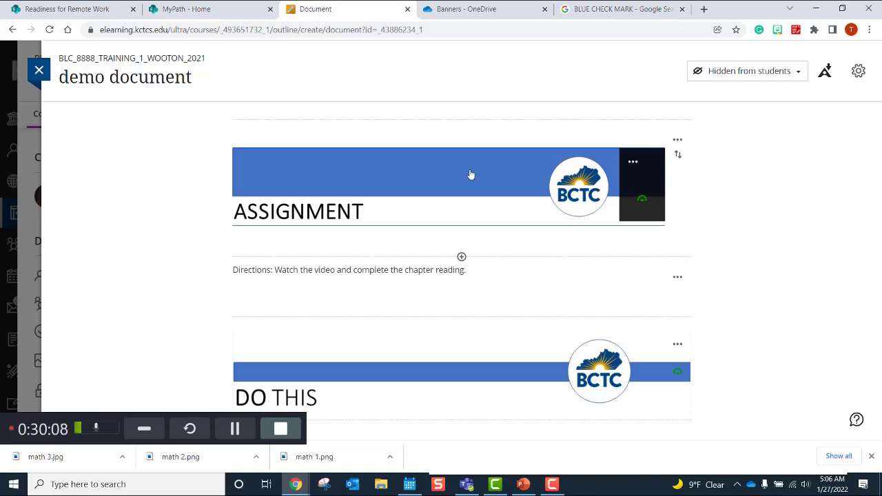
Step: Re-save the DO THIS banner's description from its accessibility score panel
click(677, 374)
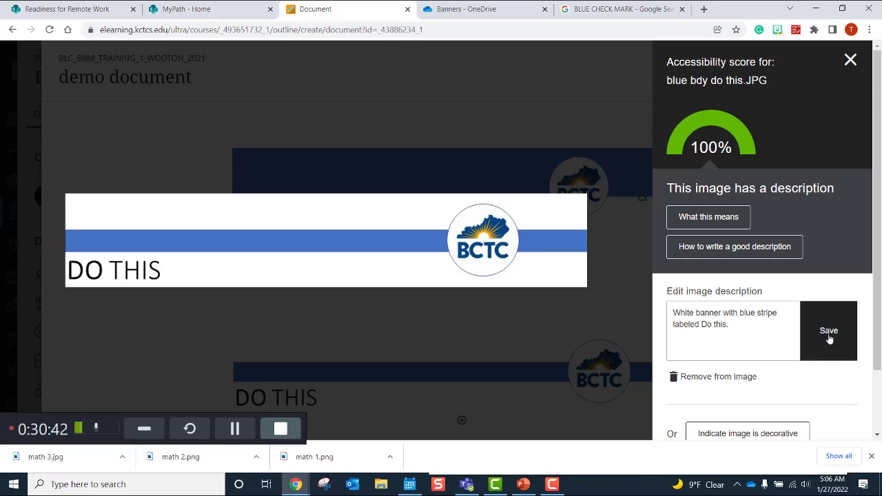
click(829, 338)
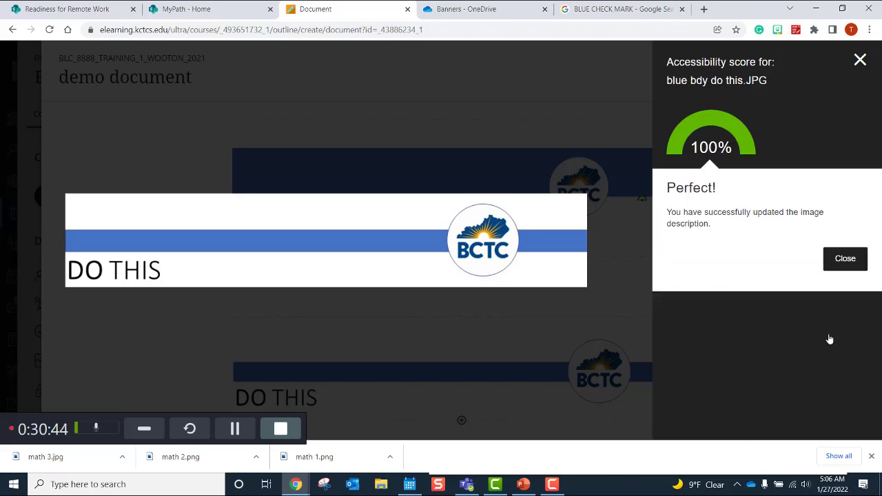
click(860, 60)
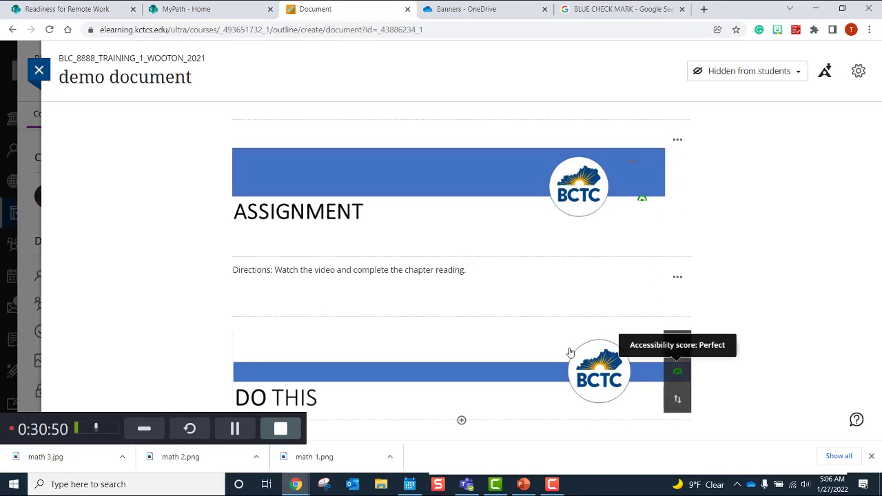
Step: Add the text 'dkdkkfdkjkdfidjdkjfidf' beneath the ASSIGNMENT banner and save the block
click(678, 141)
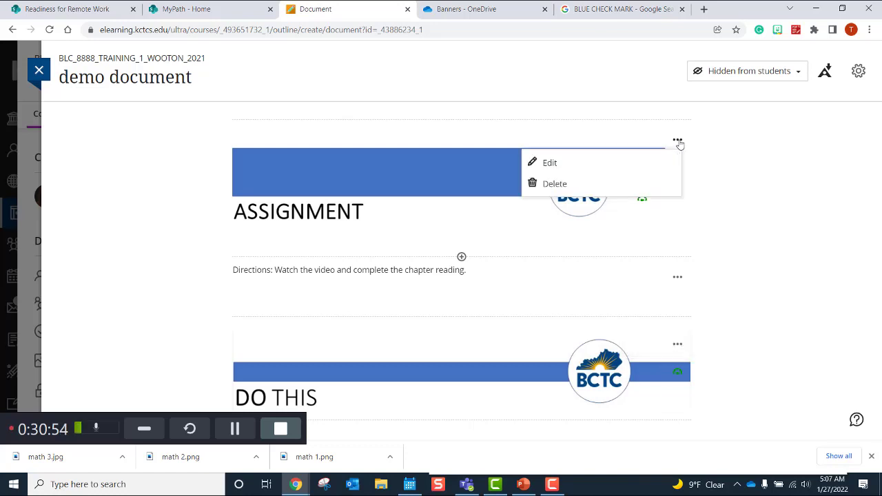
click(614, 171)
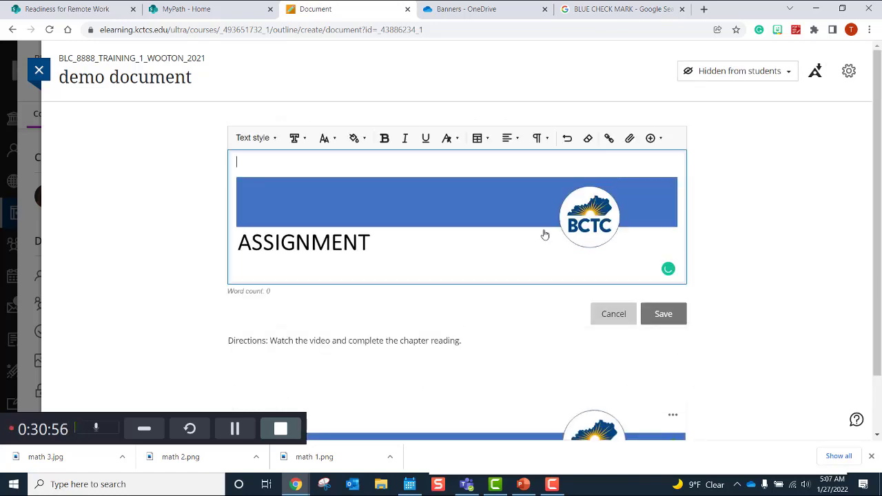
click(360, 267)
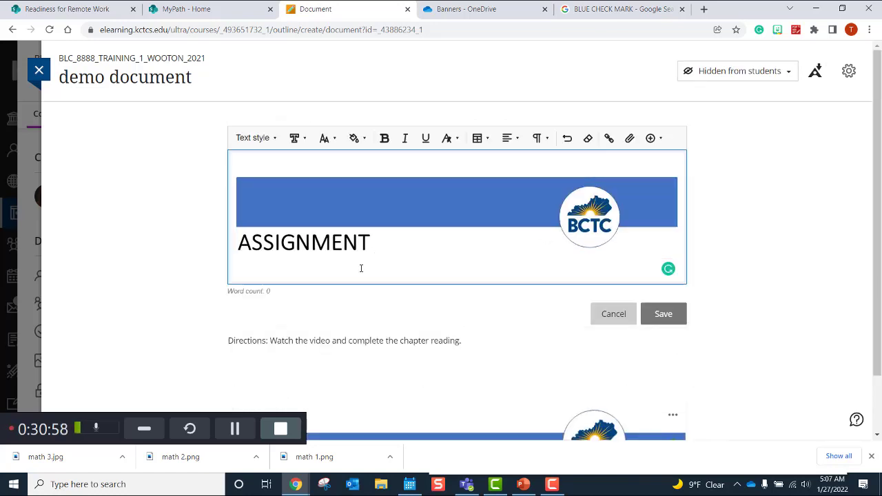
text(dkdkkfdkjkdfidjdkjfid)
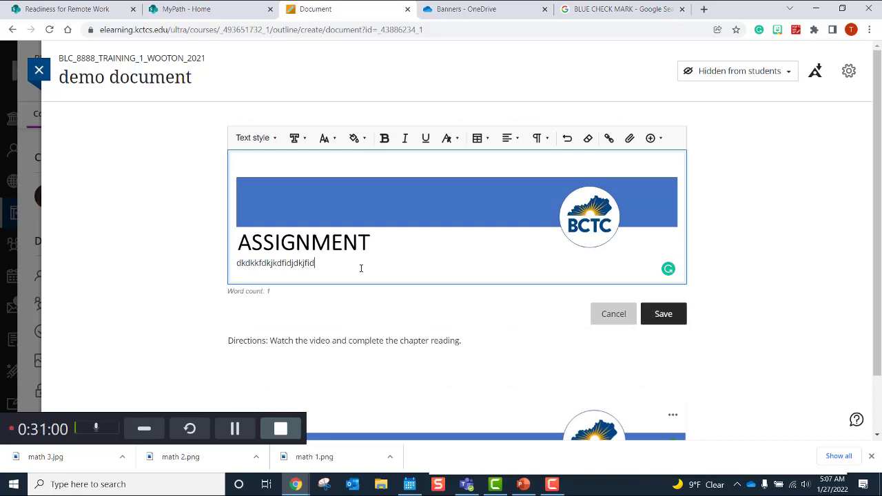
text(f)
click(650, 317)
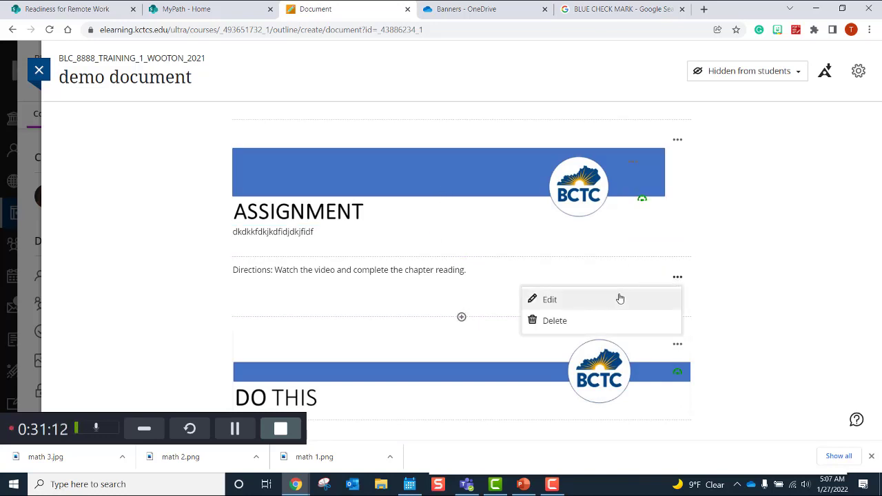
Step: Delete the ASSIGNMENT banner block from the demo document
click(736, 239)
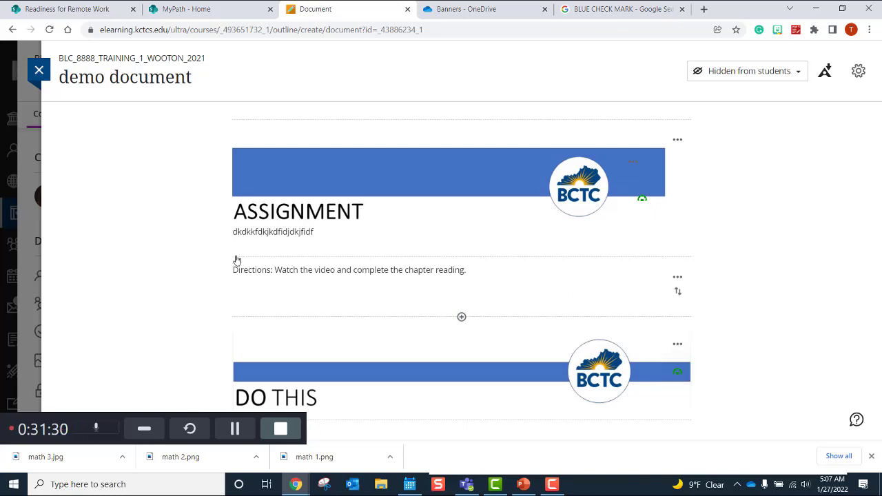
click(677, 140)
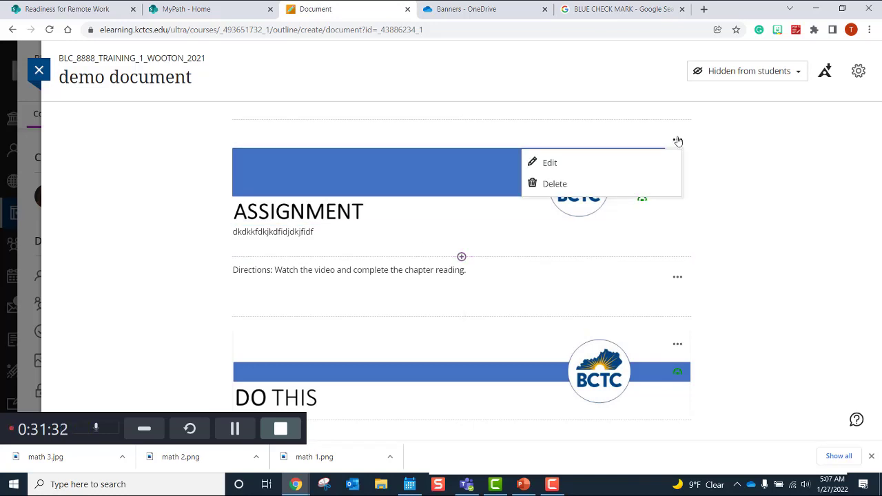
click(560, 184)
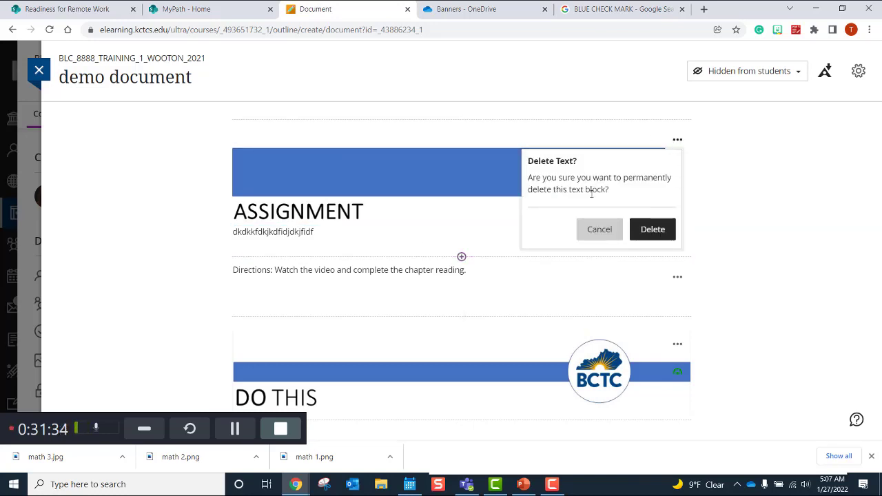
click(655, 230)
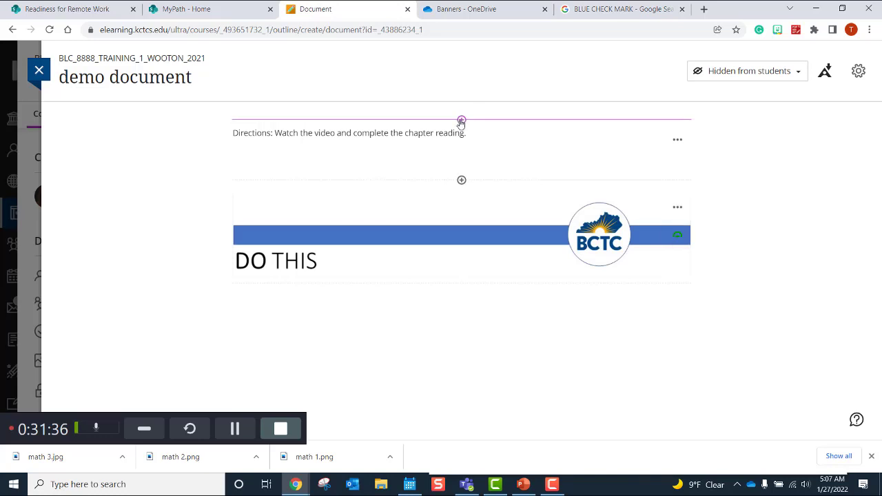
click(461, 121)
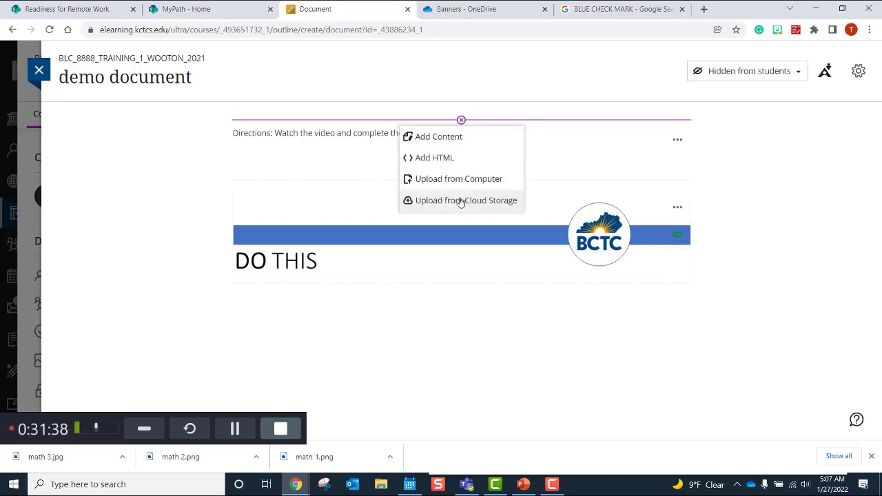
click(461, 201)
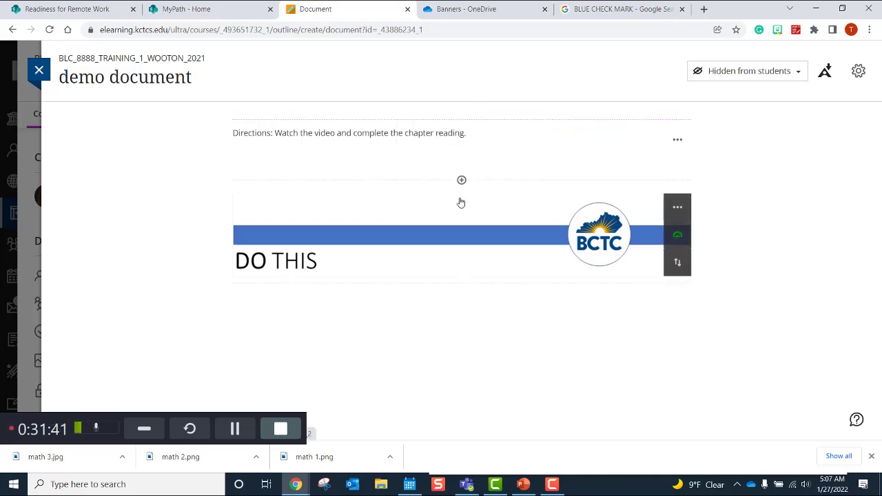
click(461, 120)
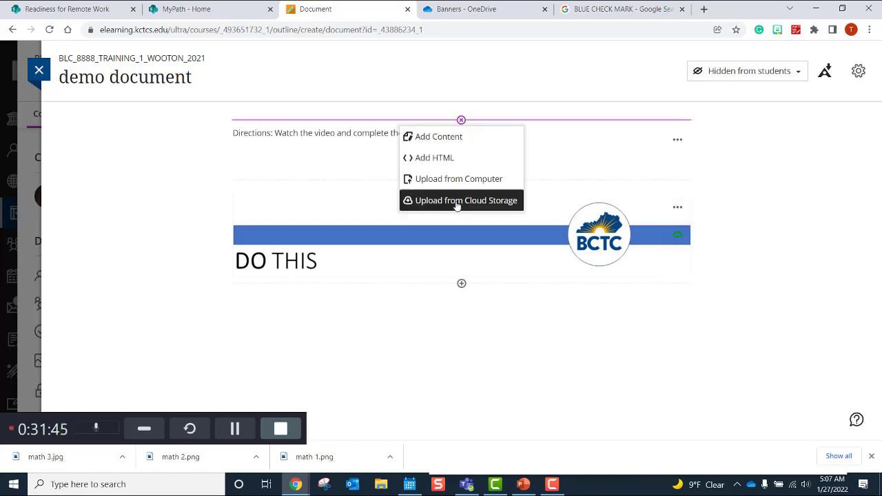
click(458, 200)
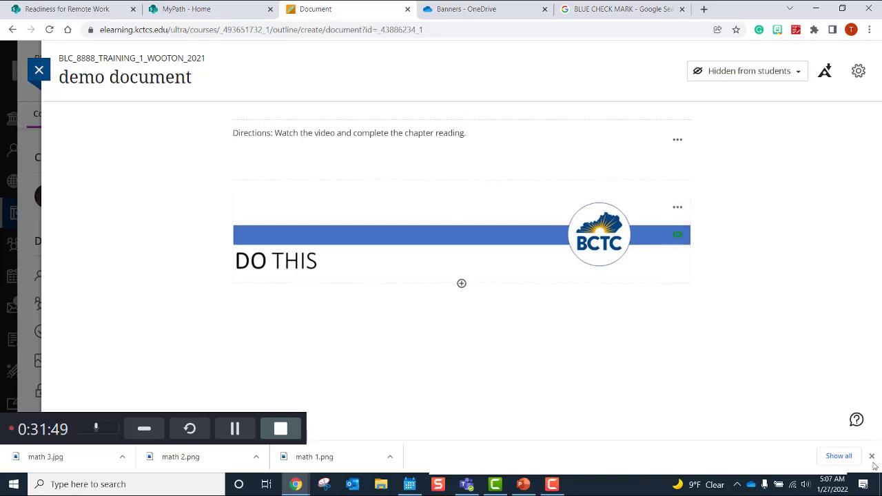
click(49, 30)
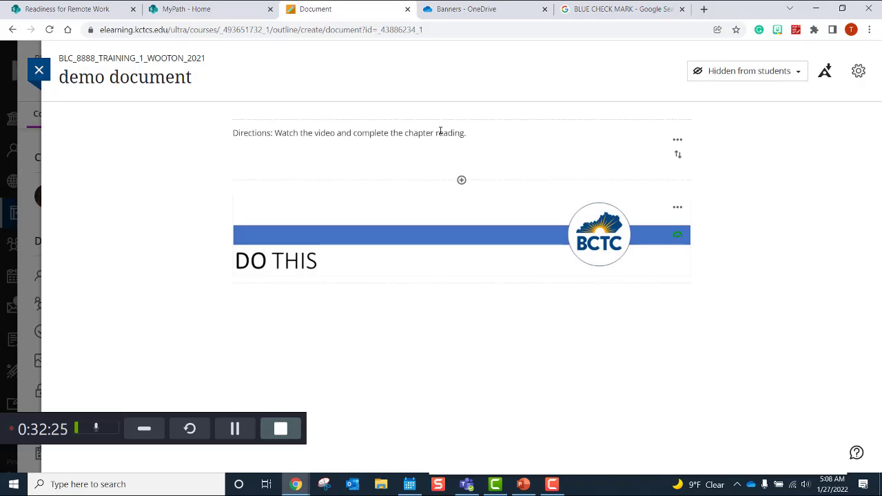
Step: Start a OneDrive cloud storage import above the directions text
click(461, 120)
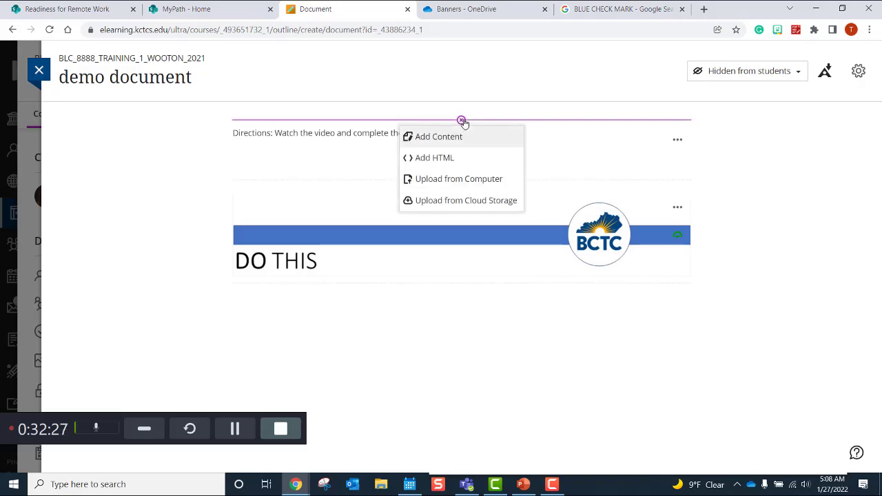
click(438, 200)
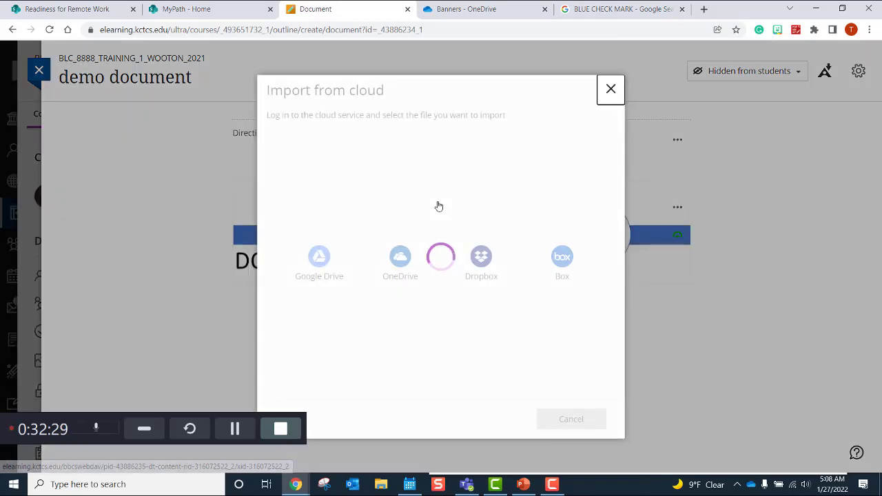
click(403, 260)
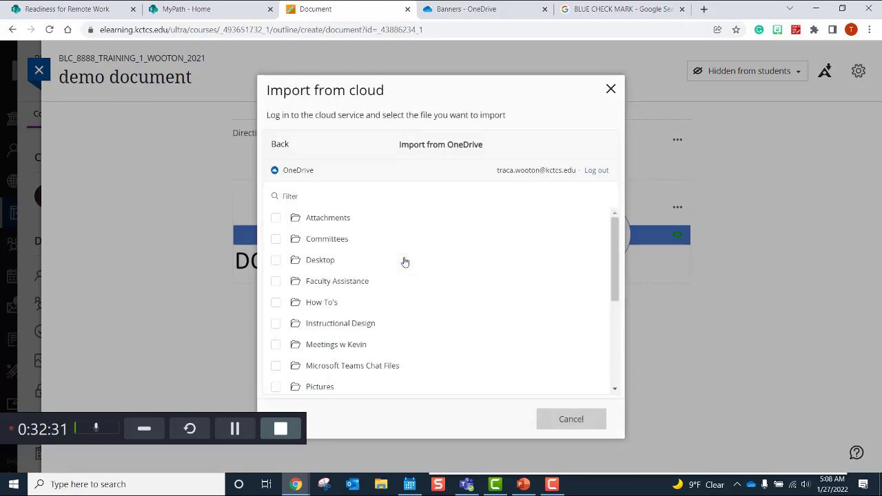
Step: Import blue hdr assignment.JPG from Banners/demo blue banners and show its file menu
click(319, 324)
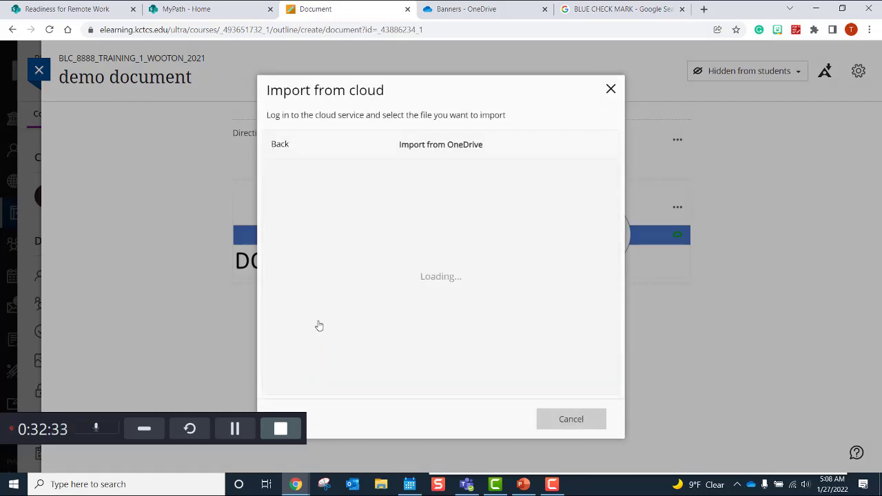
click(321, 219)
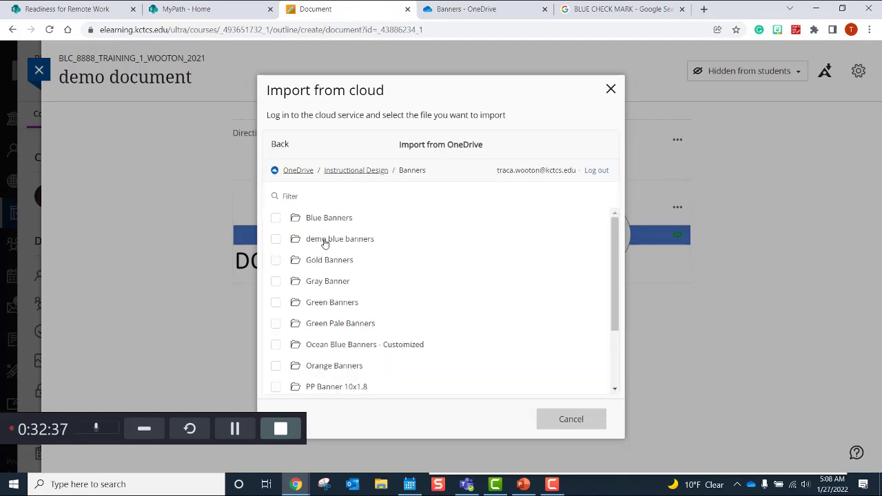
click(325, 241)
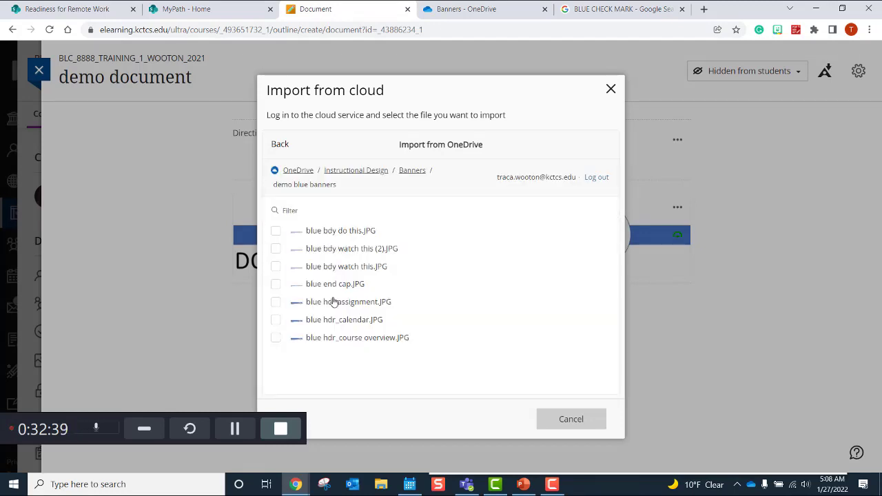
click(333, 302)
click(298, 379)
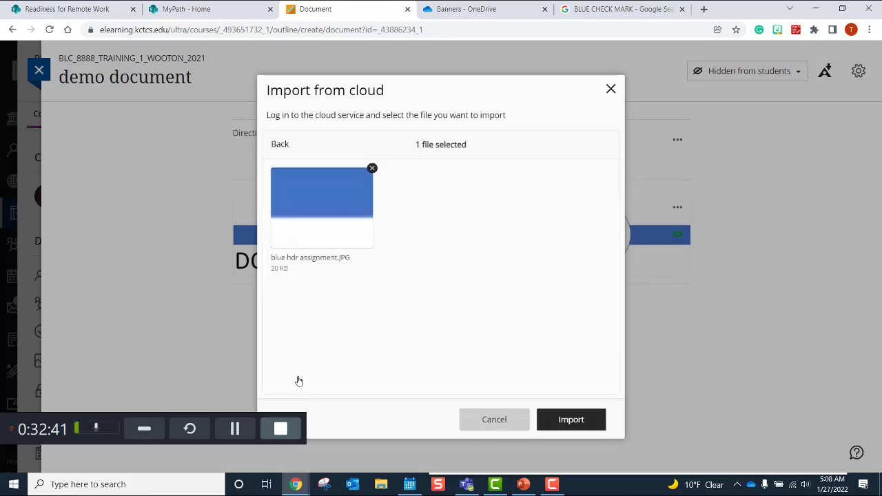
click(572, 422)
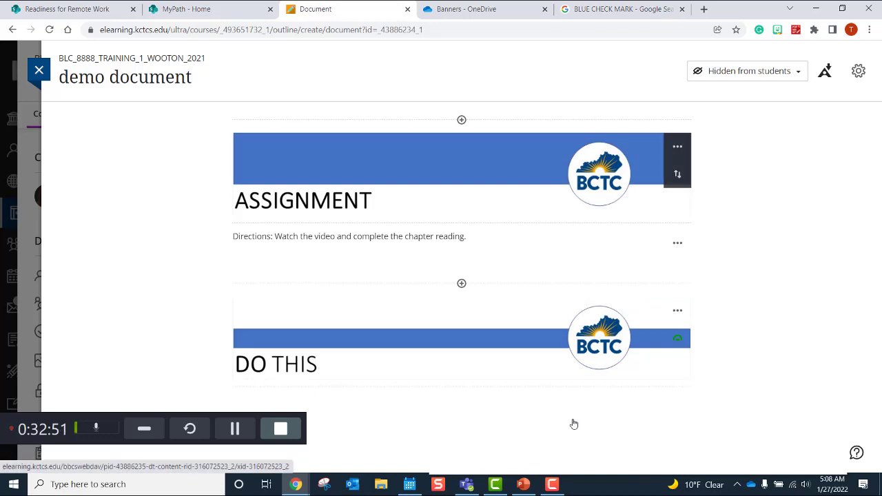
click(678, 155)
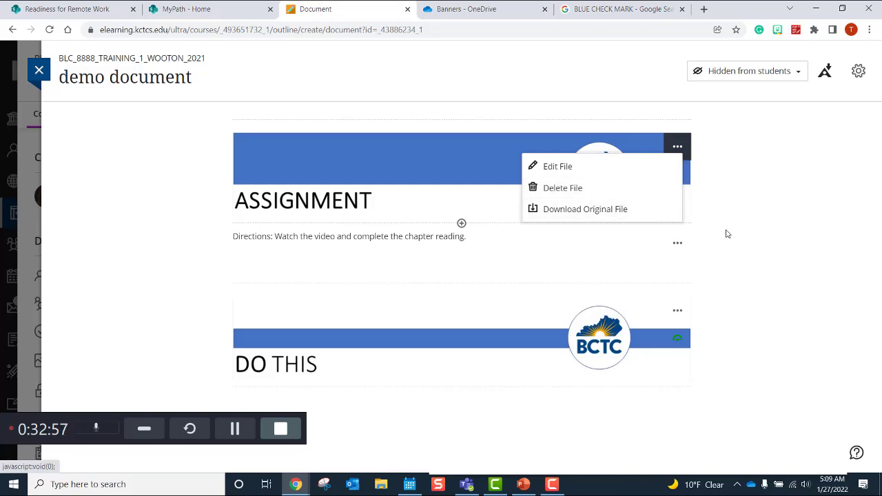
Step: Set the ASSIGNMENT banner's description to 'Blue and white banner labeled Assignment.'
click(694, 175)
click(680, 177)
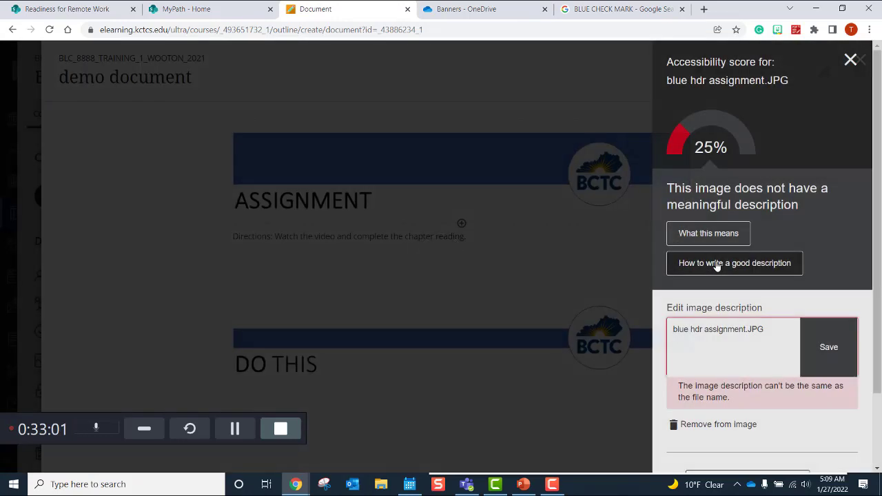
drag(758, 329, 669, 330)
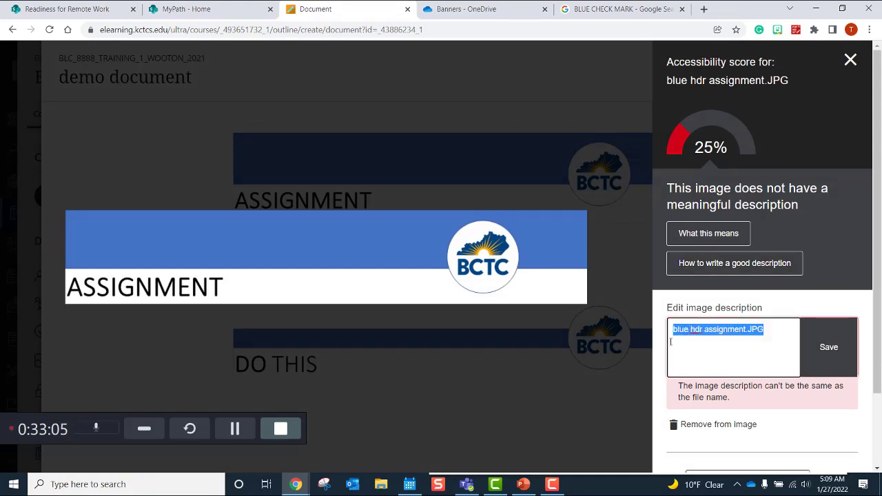
text(B)
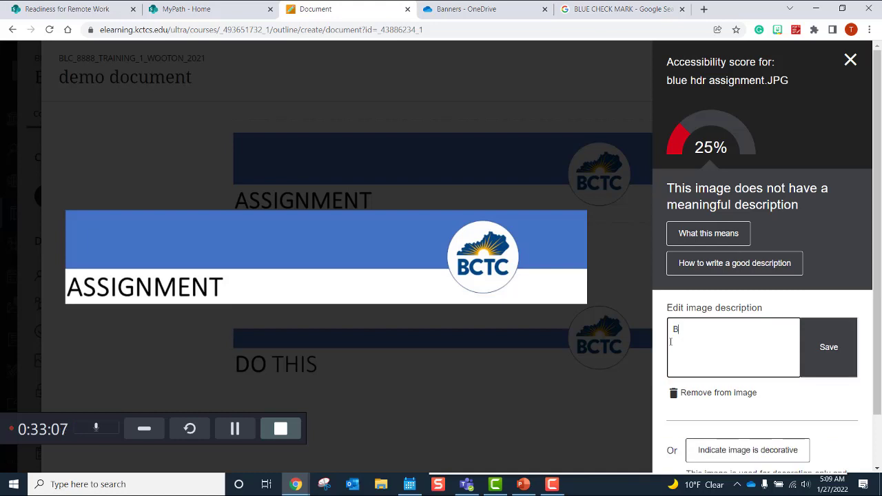
text(lue and white banner )
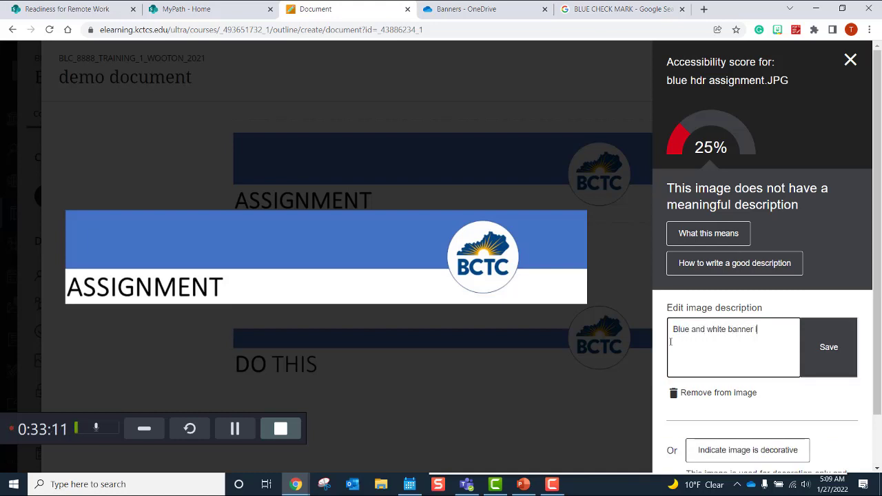
text(labeled Assignment.)
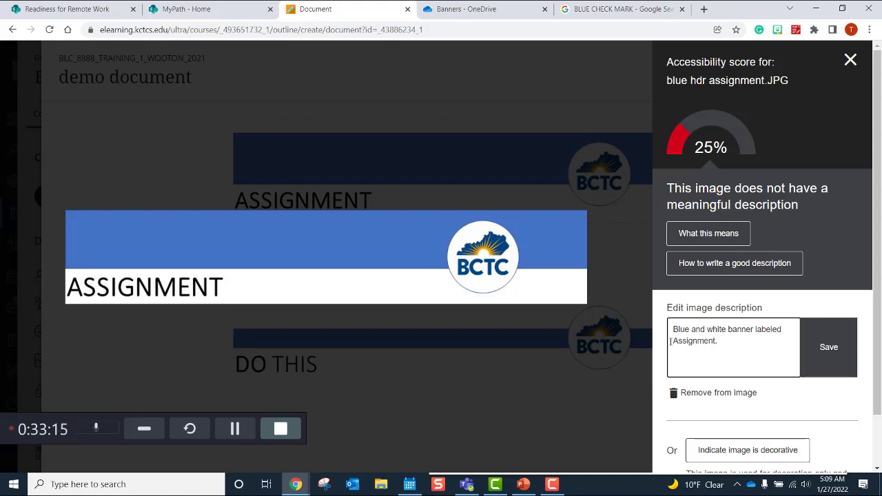
click(827, 357)
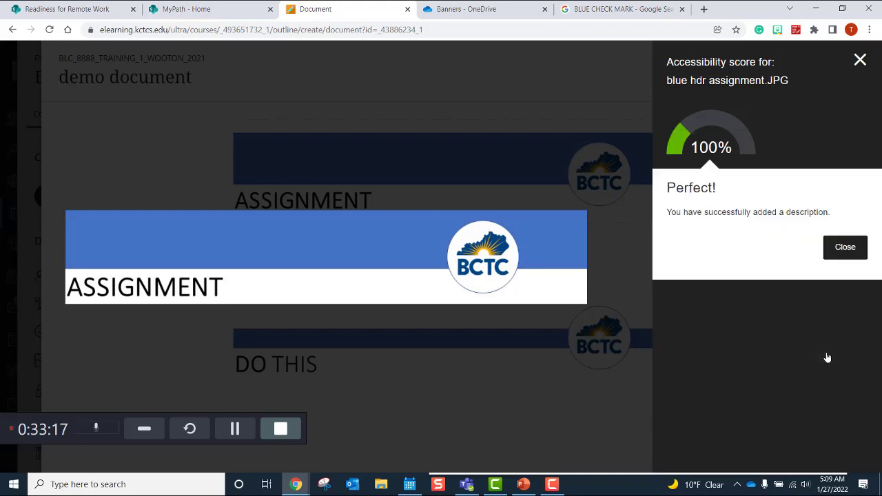
click(853, 256)
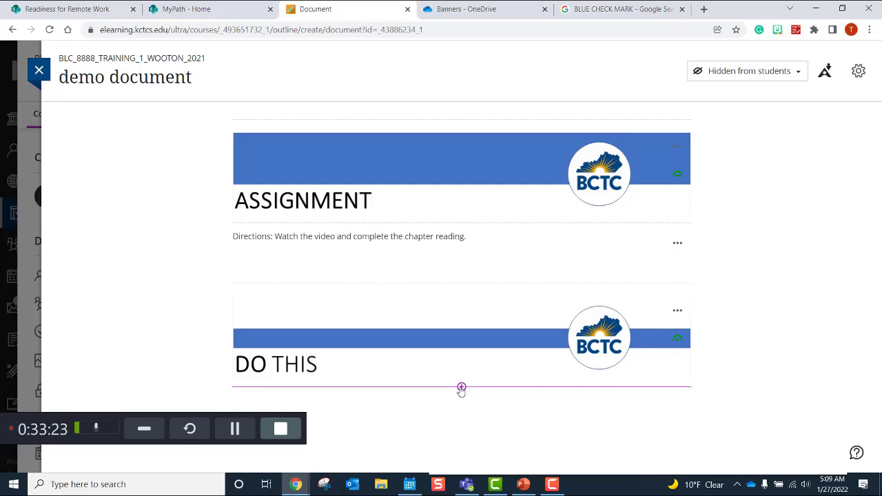
Step: Insert and save a text block containing 'jhjhhg' below the DO THIS banner
click(461, 387)
click(449, 308)
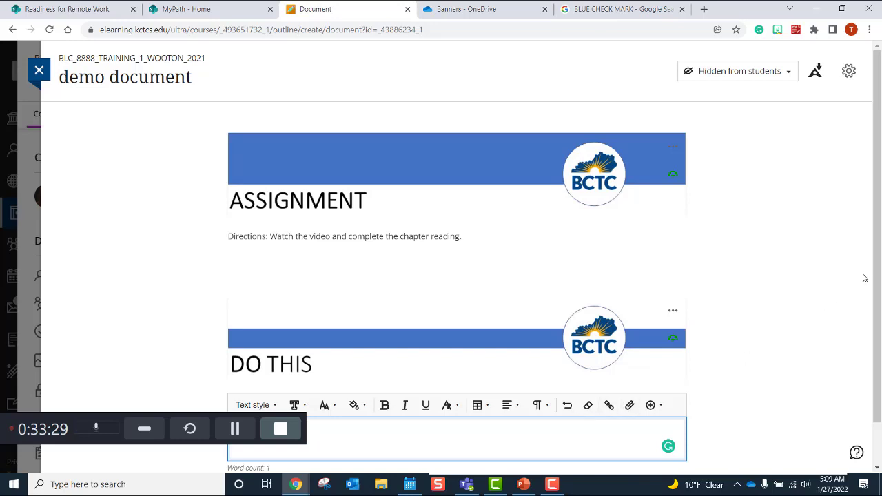
scroll(857, 310, down, 1)
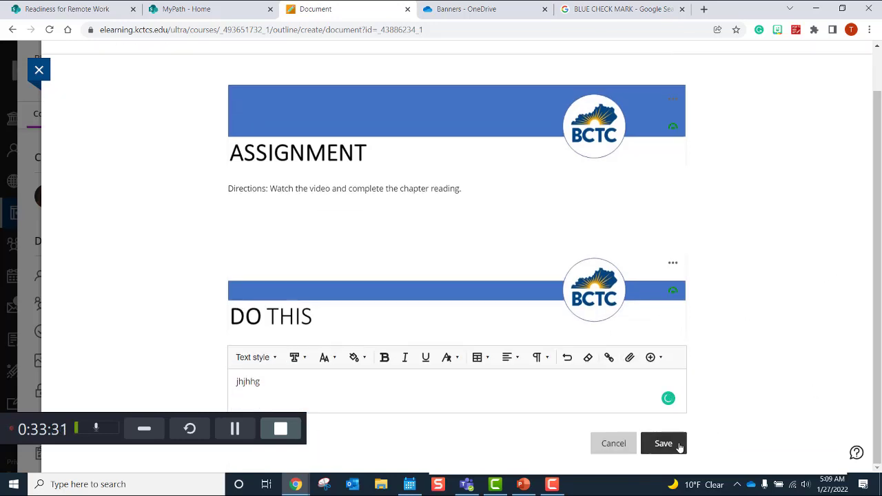
click(679, 446)
mouse_move(463, 448)
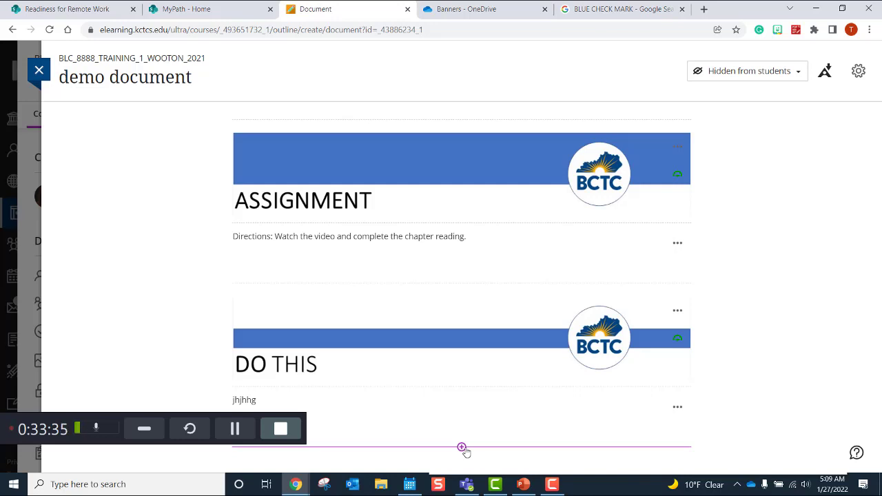
Step: Import blue end cap.JPG from OneDrive as a new block below the text
click(461, 448)
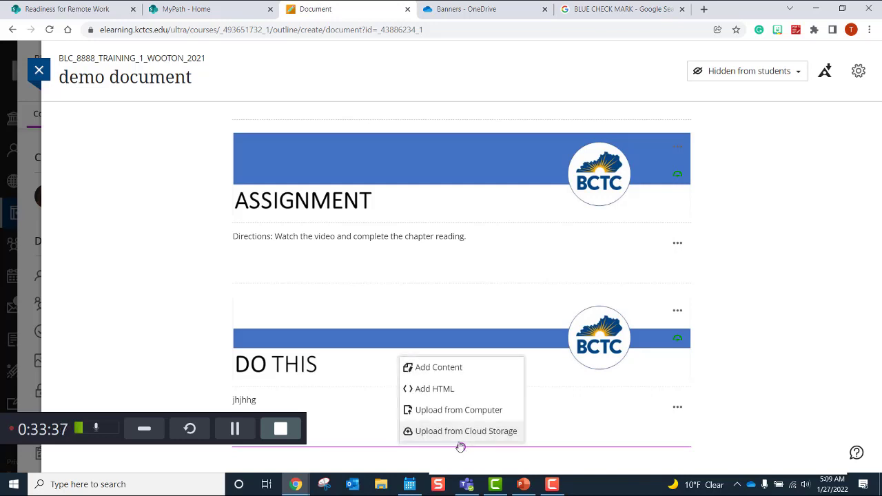
click(458, 433)
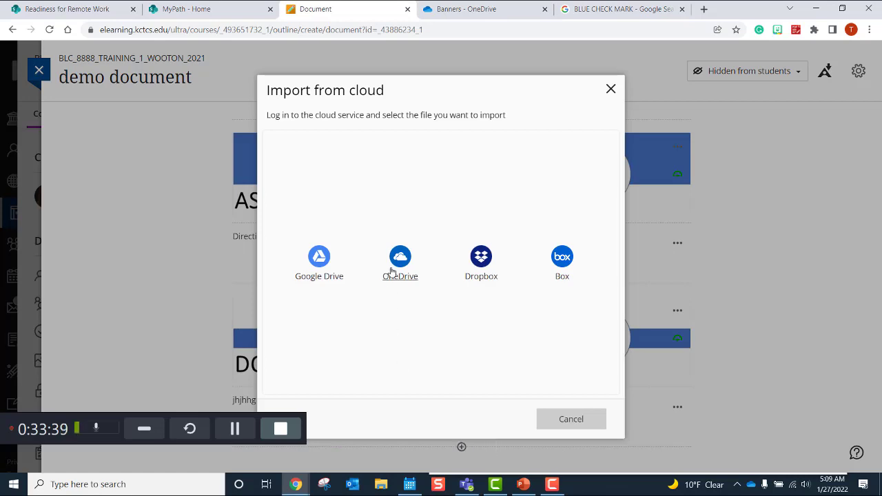
click(400, 272)
click(343, 286)
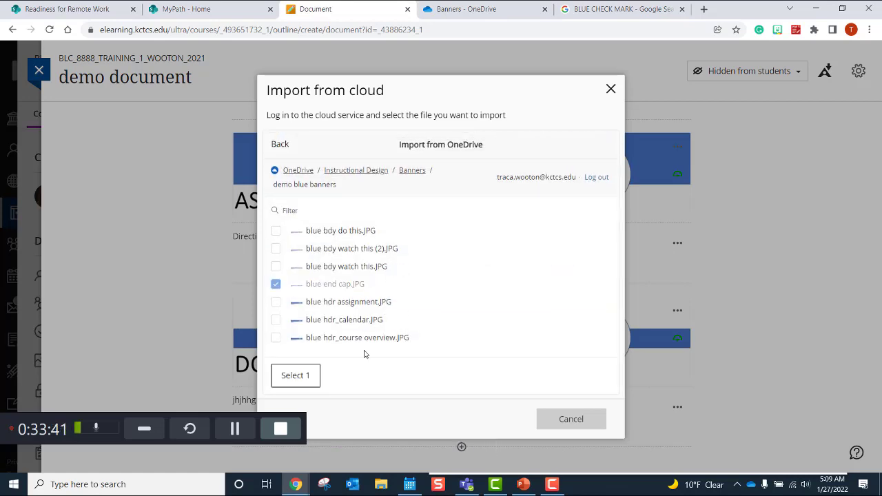
click(295, 375)
click(571, 420)
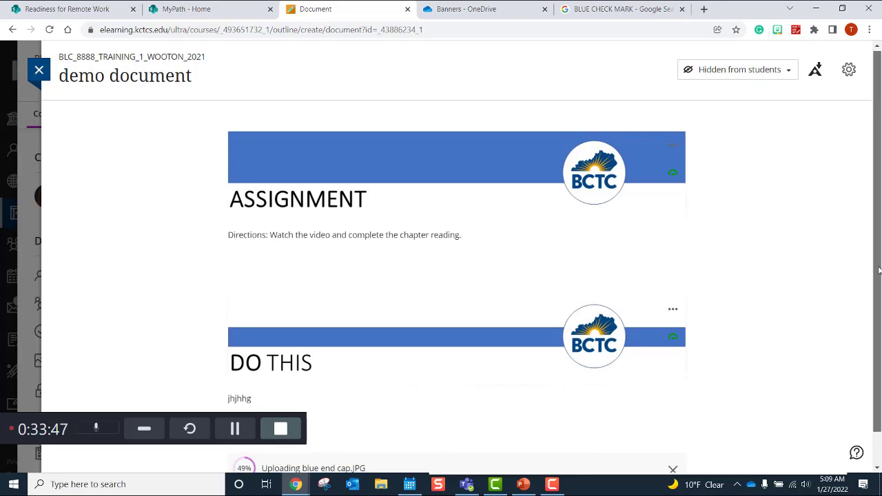
Step: Reload the demo document page to confirm the third banner appears
scroll(879, 250, down, 1)
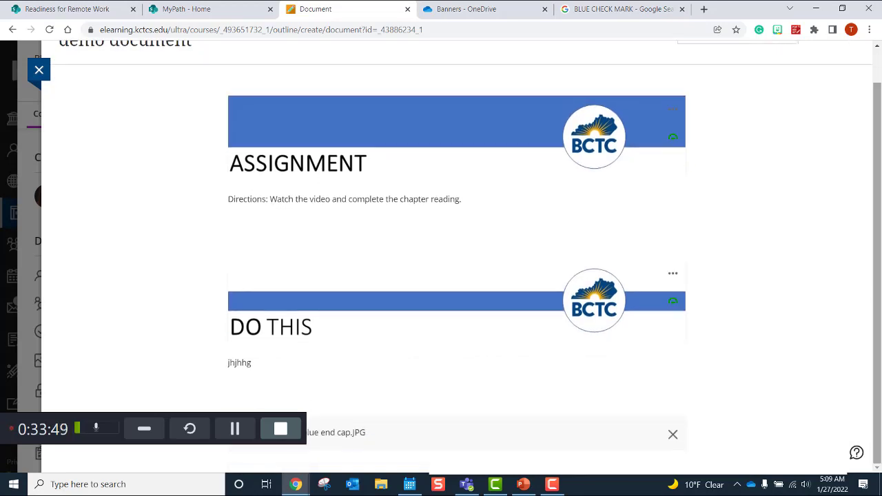
scroll(879, 251, up, 1)
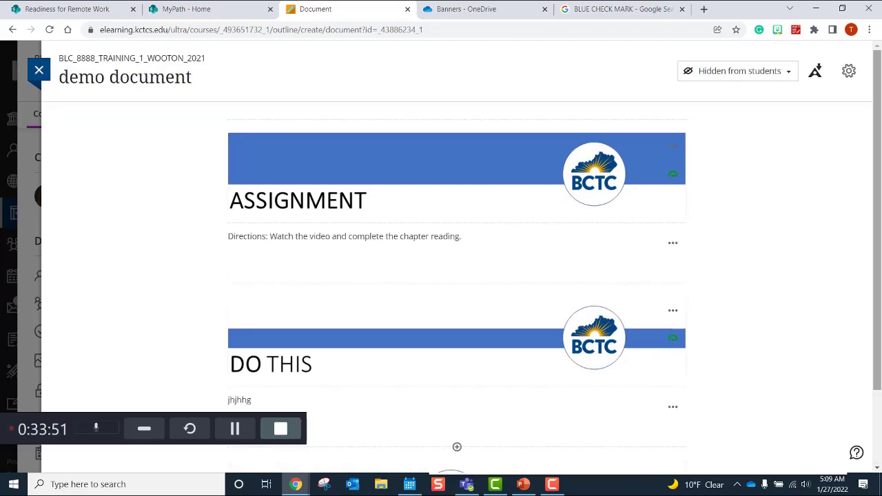
scroll(875, 343, down, 3)
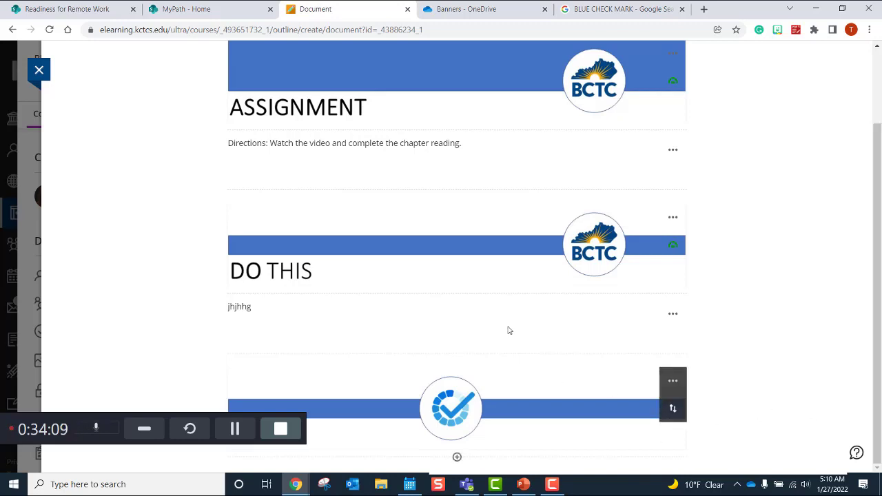
click(49, 30)
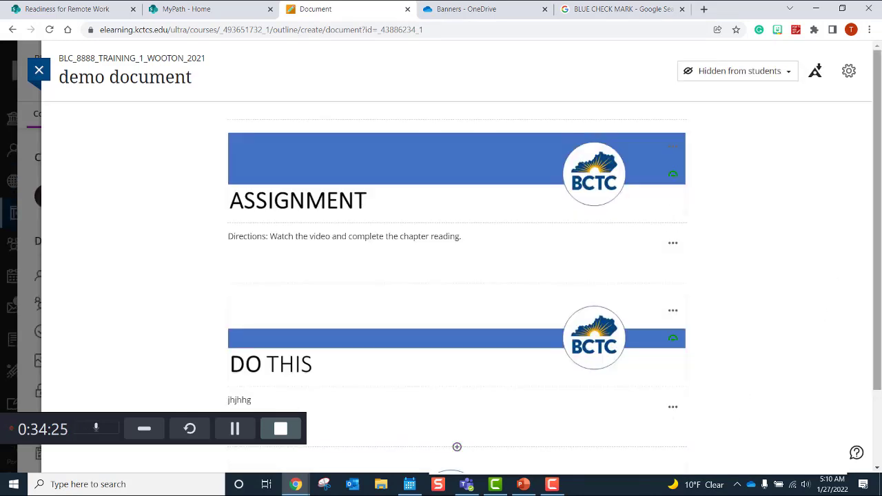
Step: Replace the END banner's file-name description with 'Blue wh' text and save it
scroll(879, 262, down, 2)
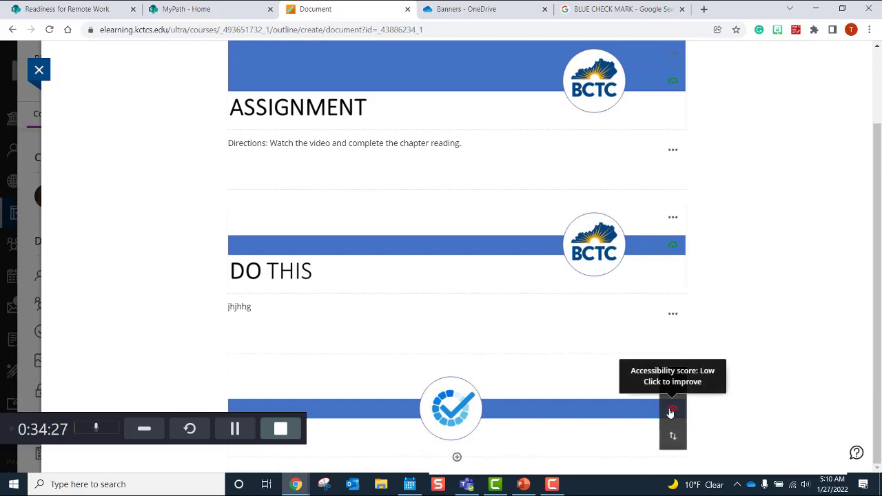
click(672, 411)
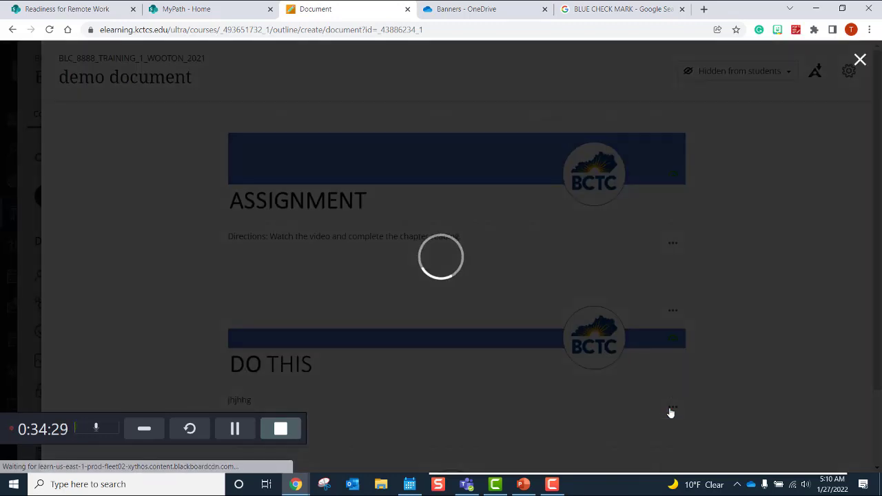
drag(754, 341, 653, 350)
text(Bl)
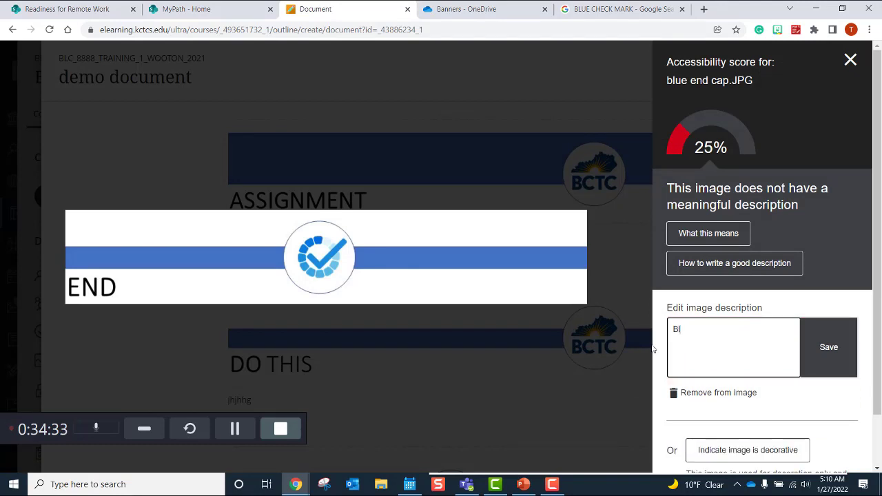
text(ue wh)
click(829, 347)
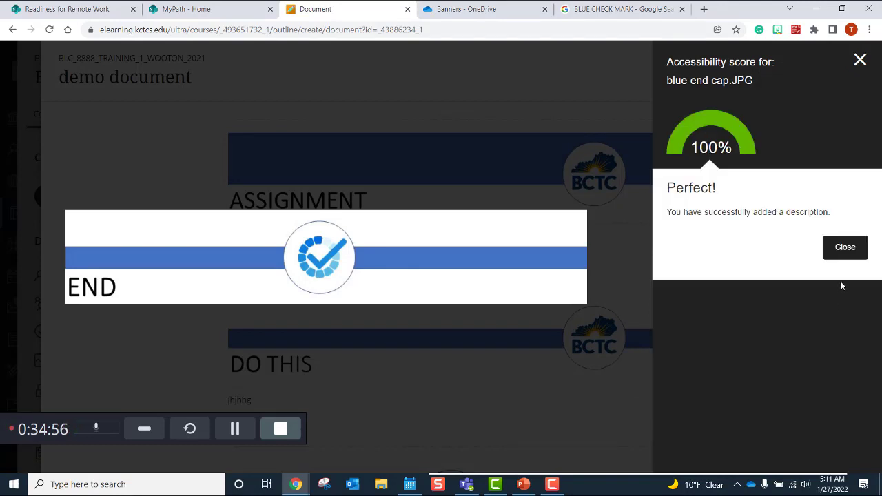
click(845, 256)
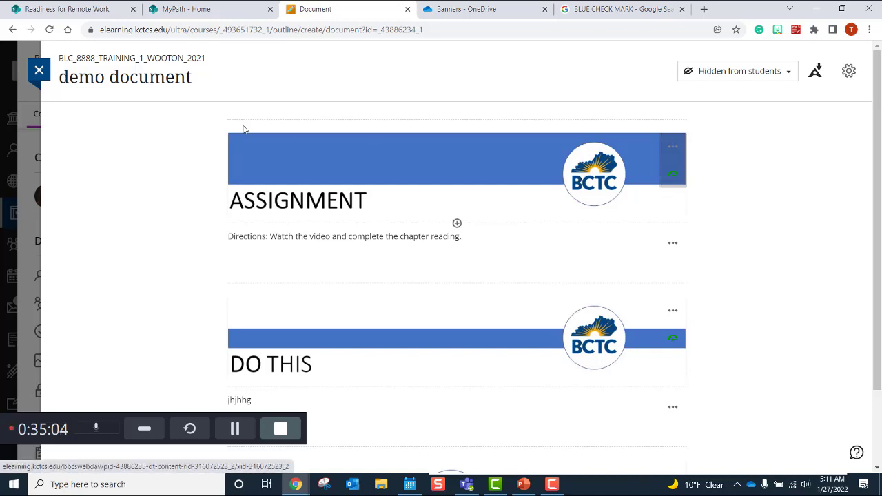
Step: Leave the Blackboard document, then right-click the blue banner on PowerPoint slide 1
click(43, 71)
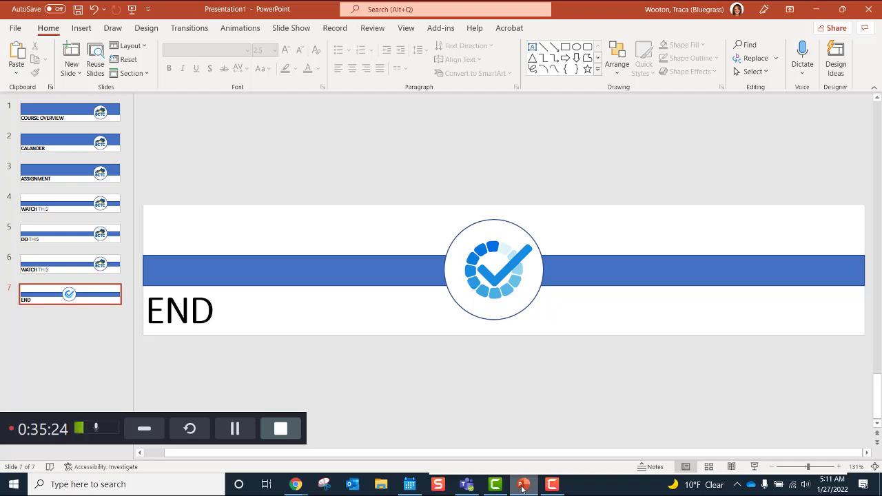
click(58, 111)
click(269, 230)
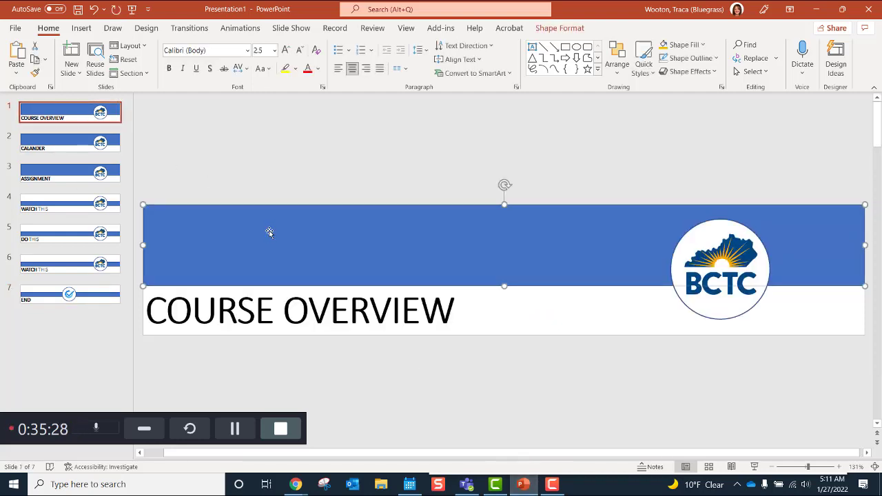
right_click(269, 231)
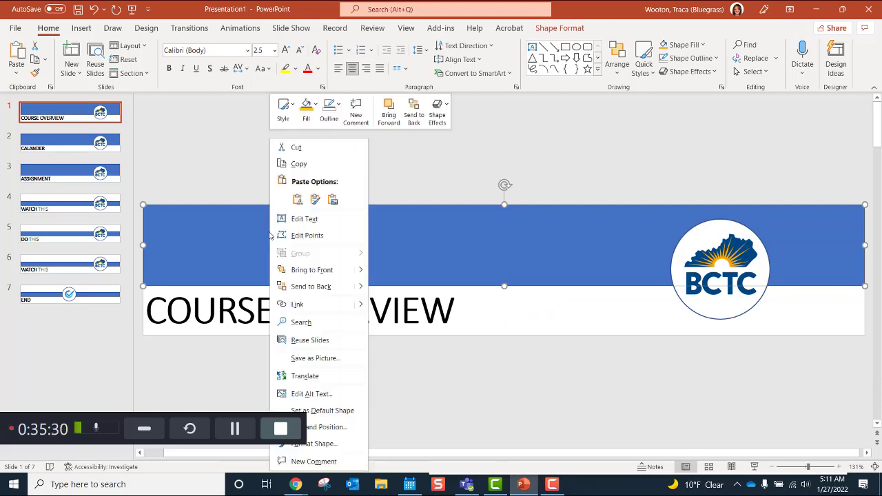
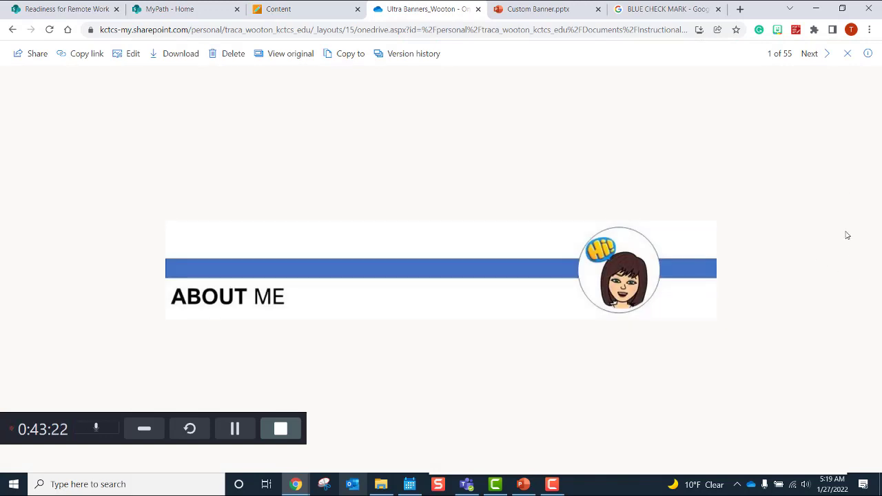
Step: Page forward through the banner designs up to the MODULE ACTIVITIES banner
click(826, 55)
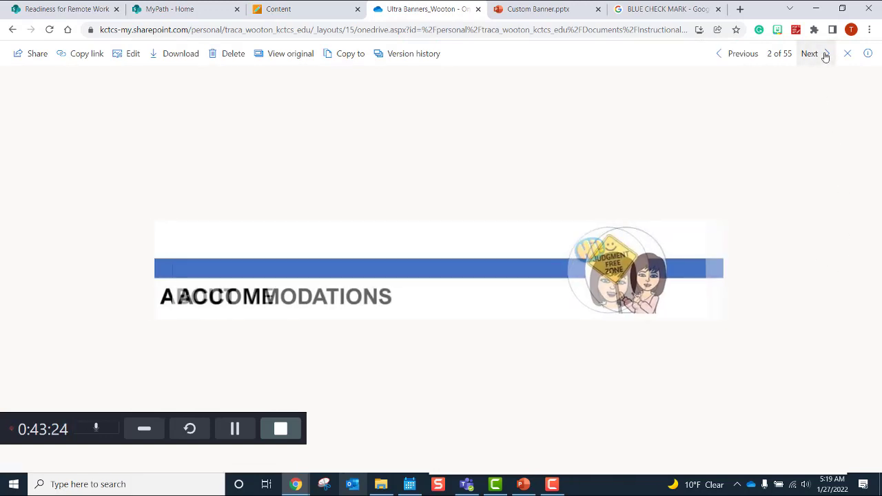
click(826, 55)
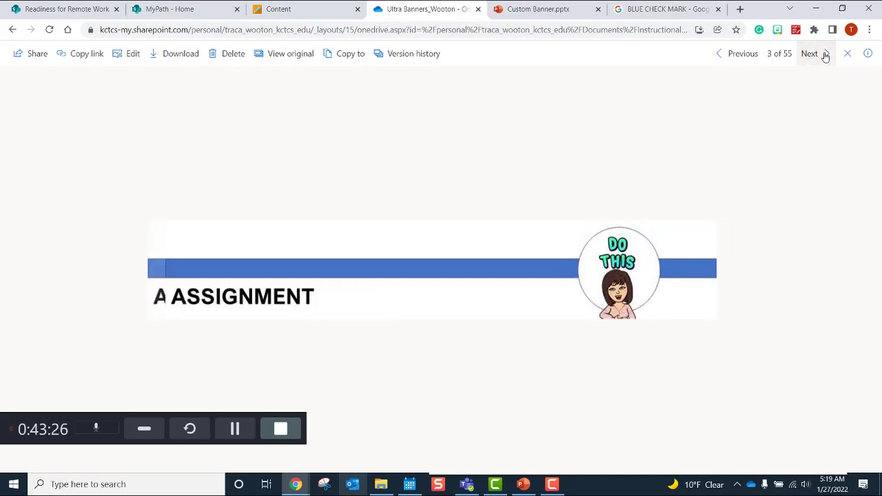
click(825, 55)
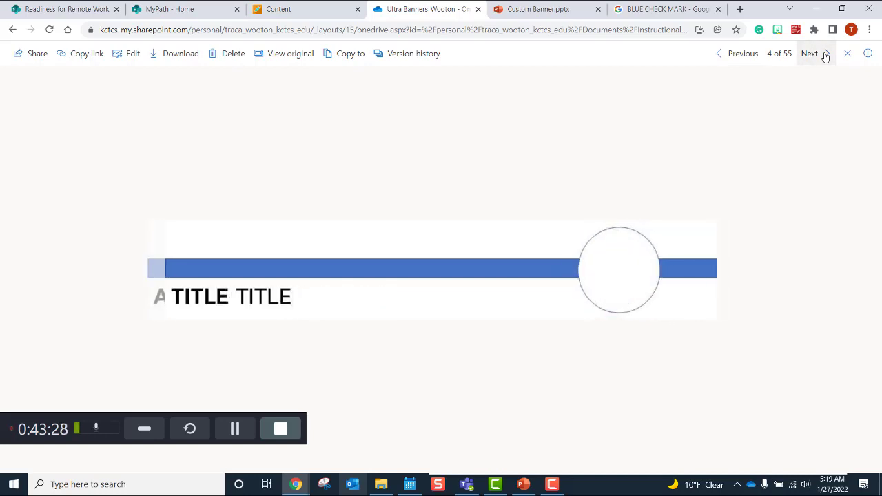
click(825, 55)
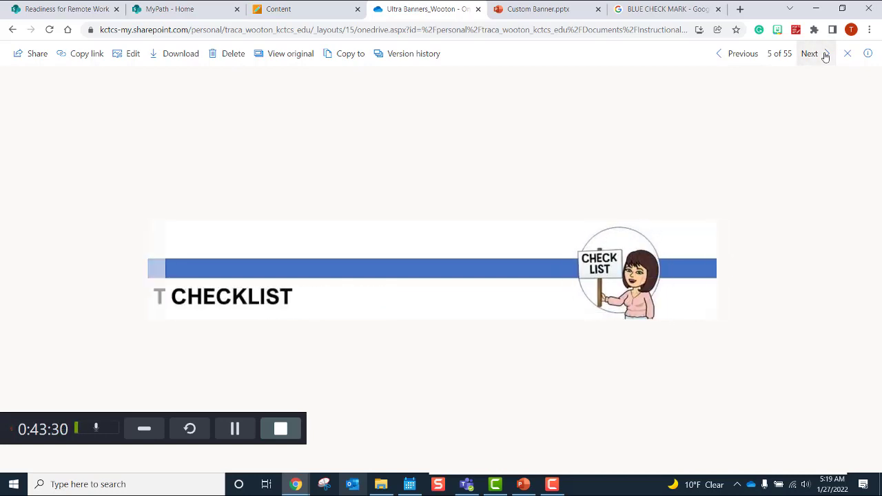
click(825, 55)
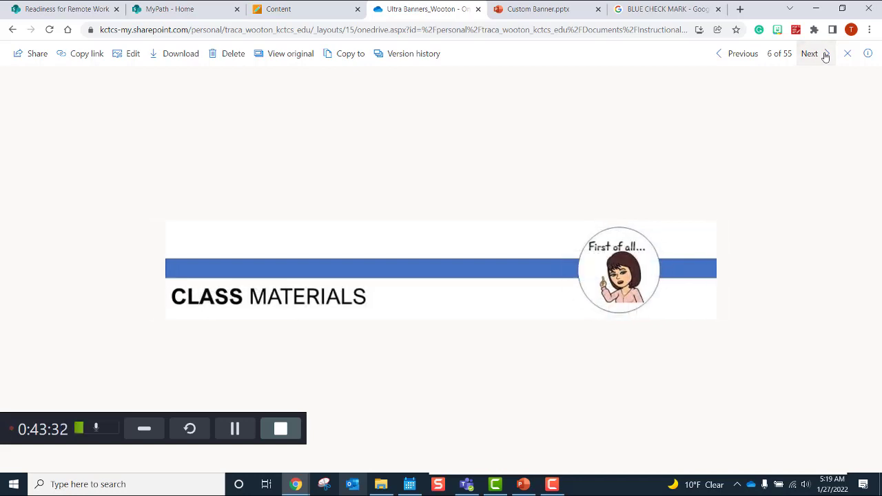
click(825, 55)
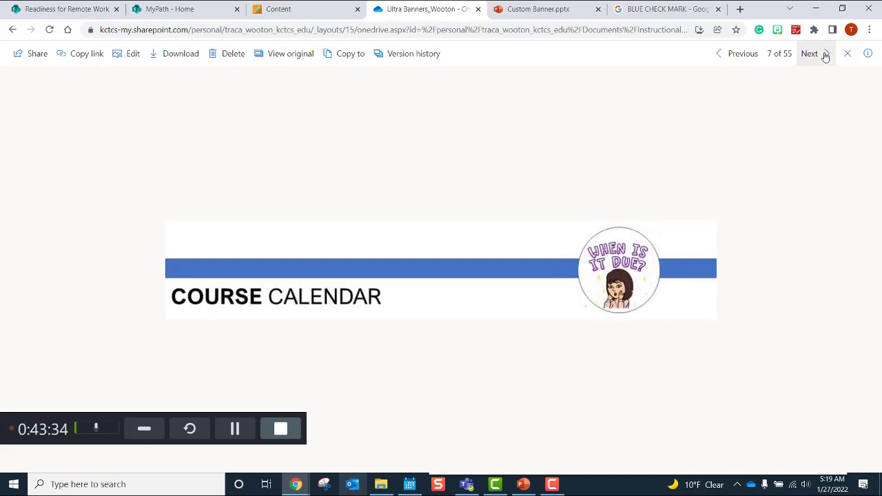
click(825, 55)
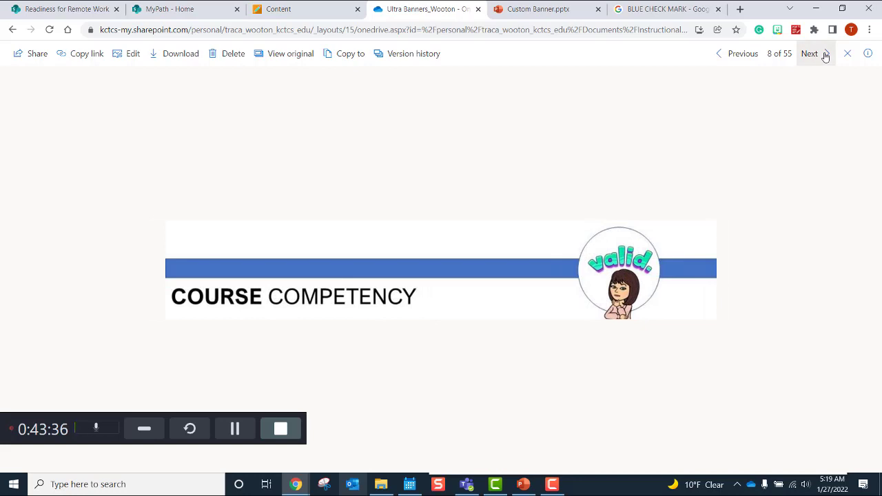
click(825, 55)
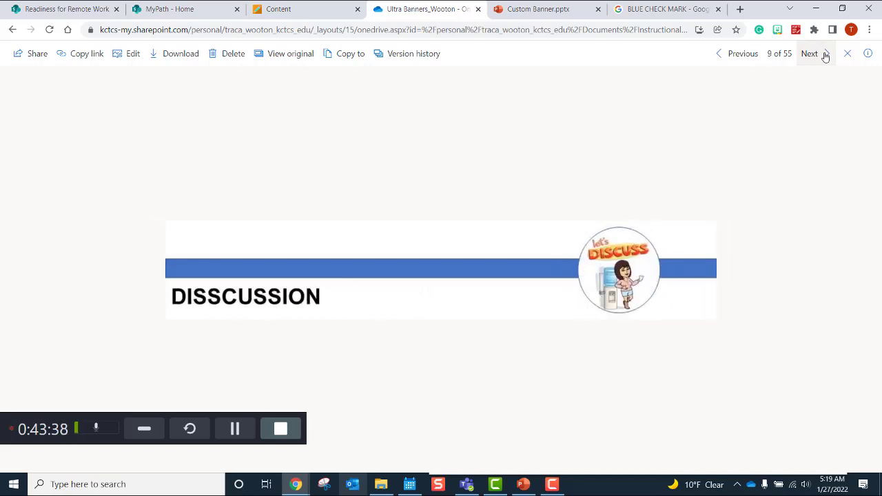
click(826, 55)
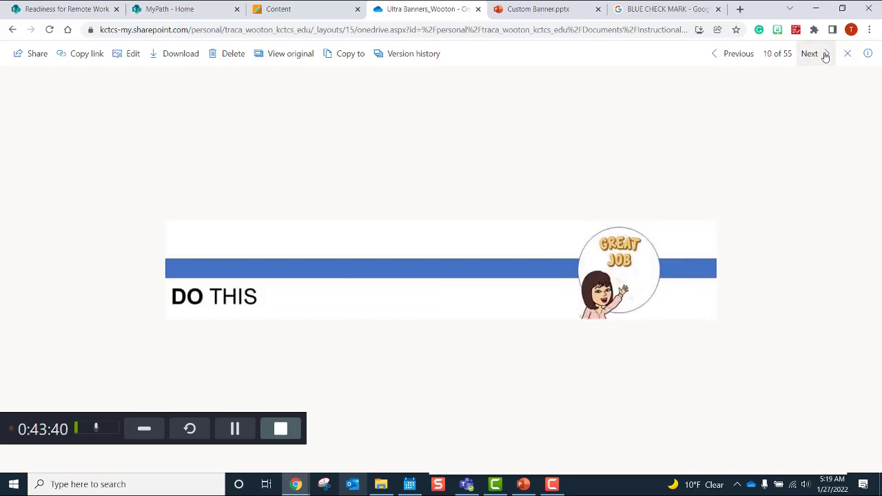
click(826, 55)
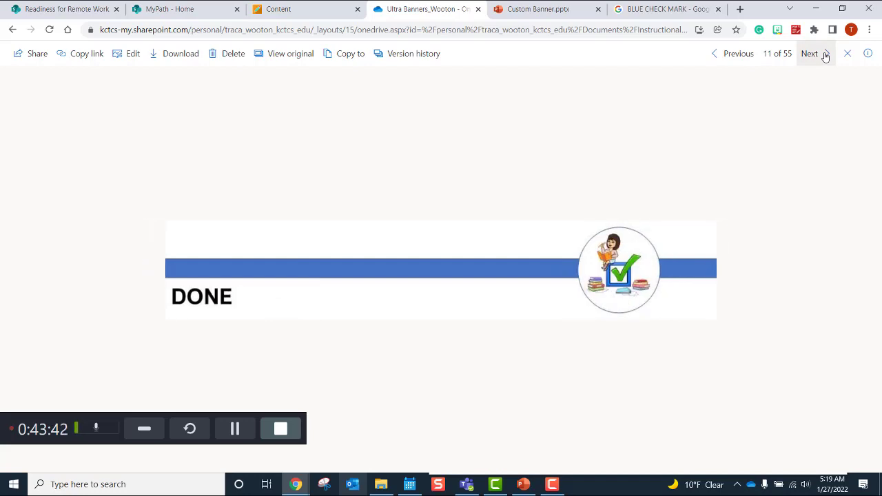
click(825, 55)
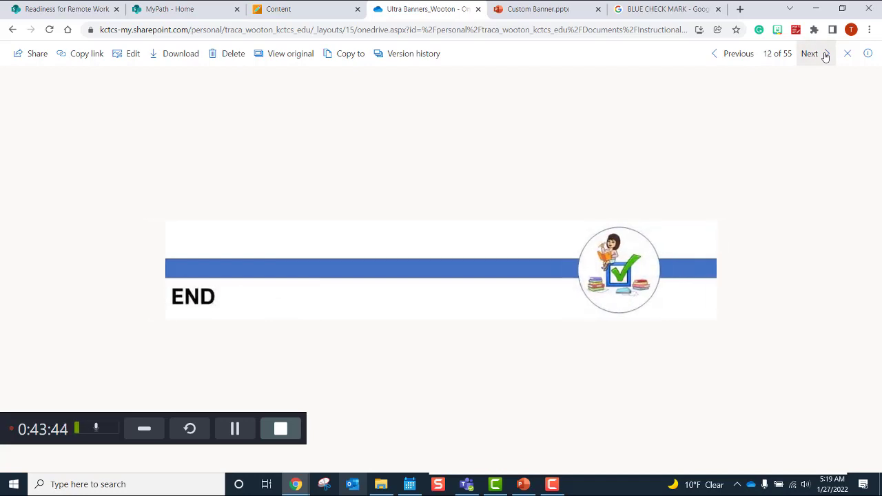
click(825, 56)
click(826, 55)
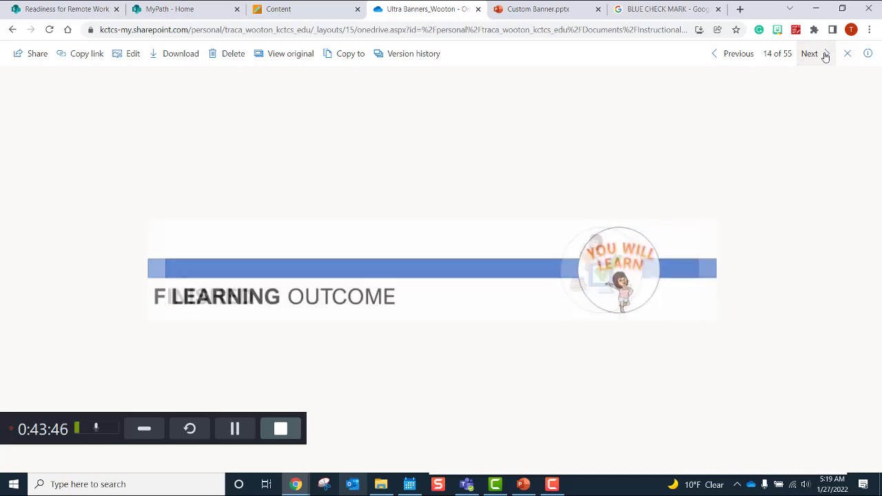
click(825, 55)
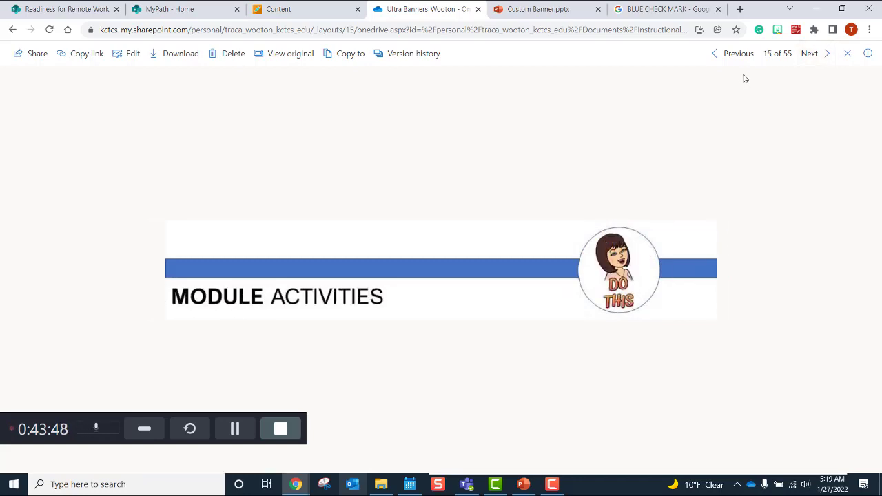
Step: Step back to the DO THIS banner, then forward again to finish on image 13 of 55
click(717, 62)
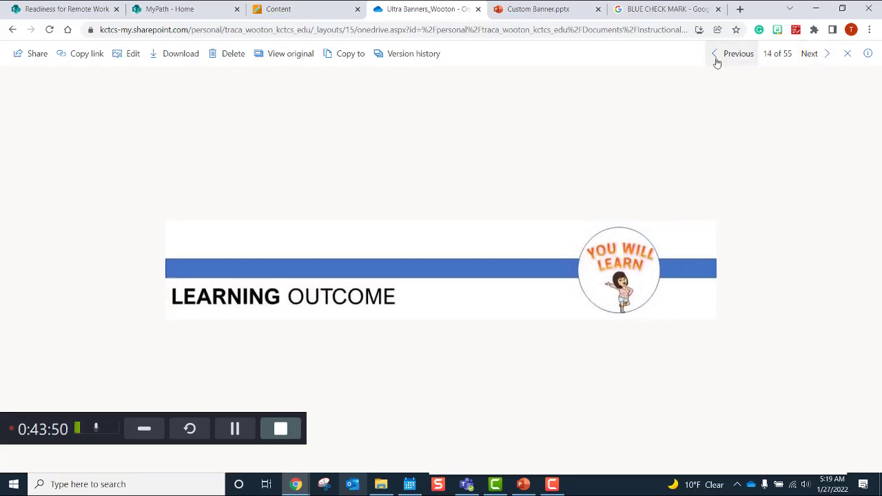
click(716, 62)
click(717, 62)
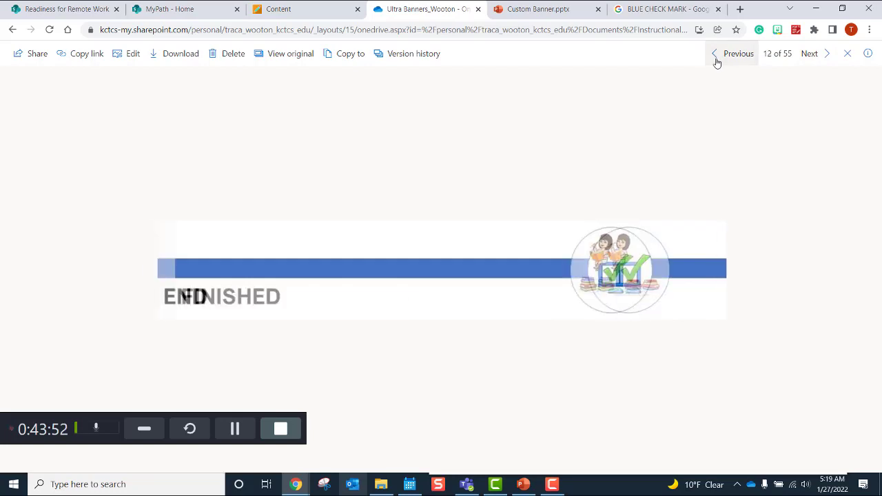
click(716, 62)
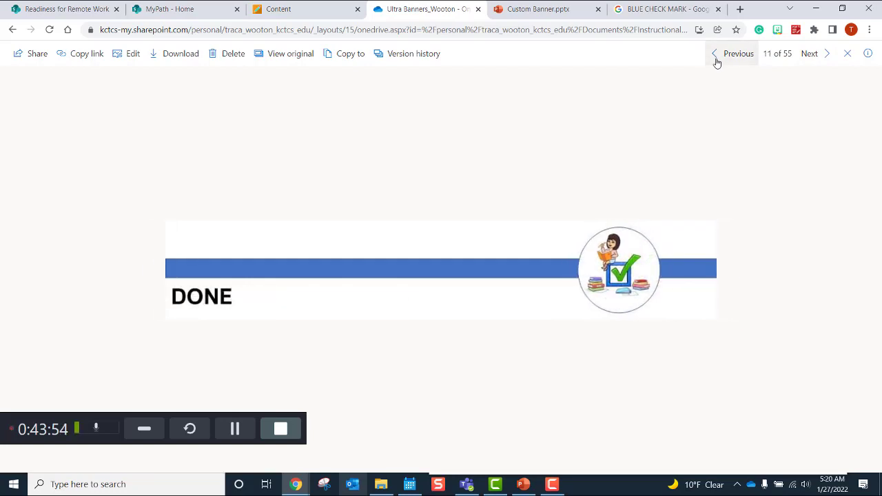
click(717, 62)
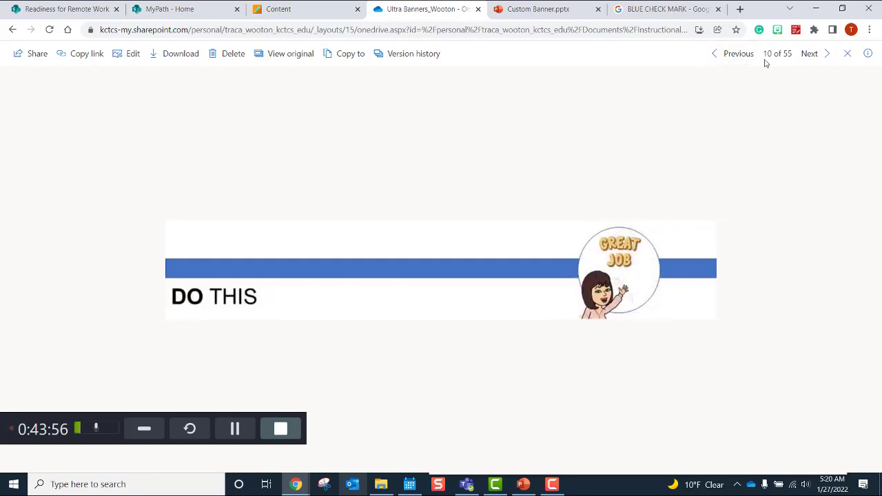
click(825, 56)
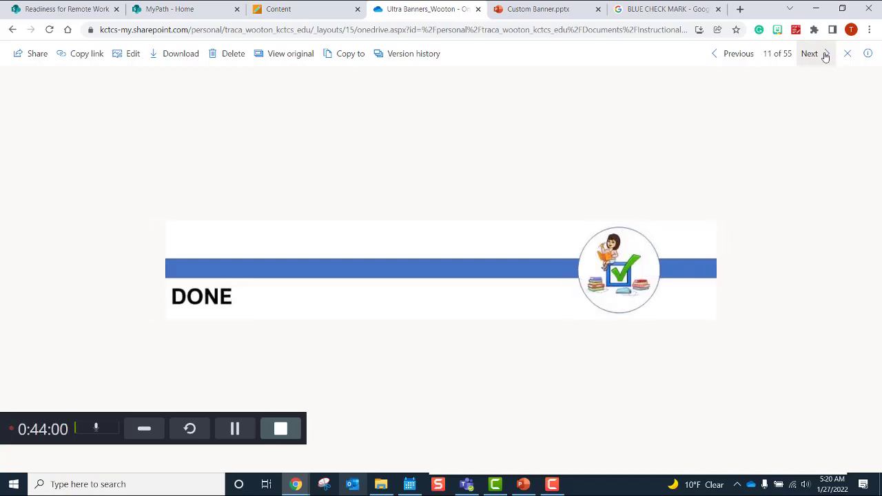
click(825, 56)
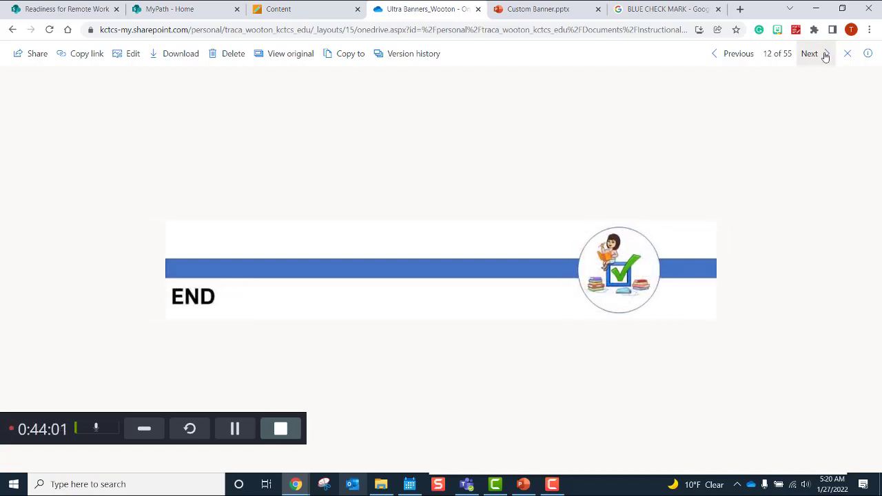
click(824, 55)
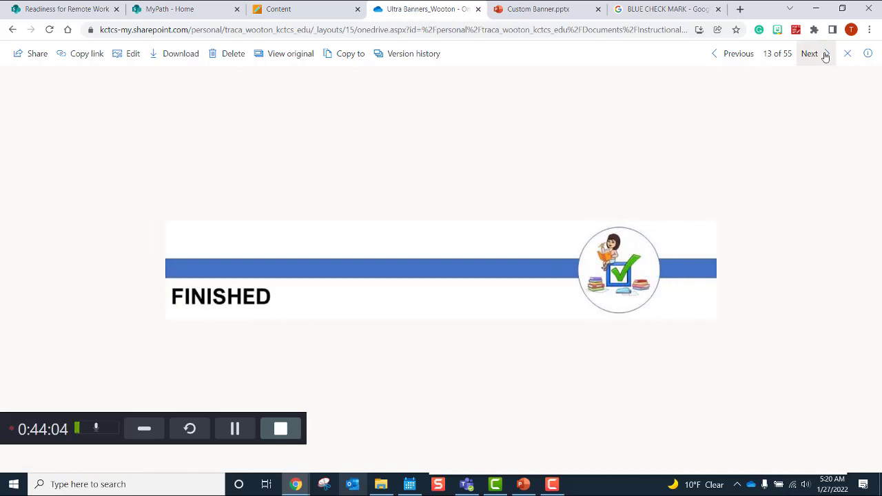
click(824, 56)
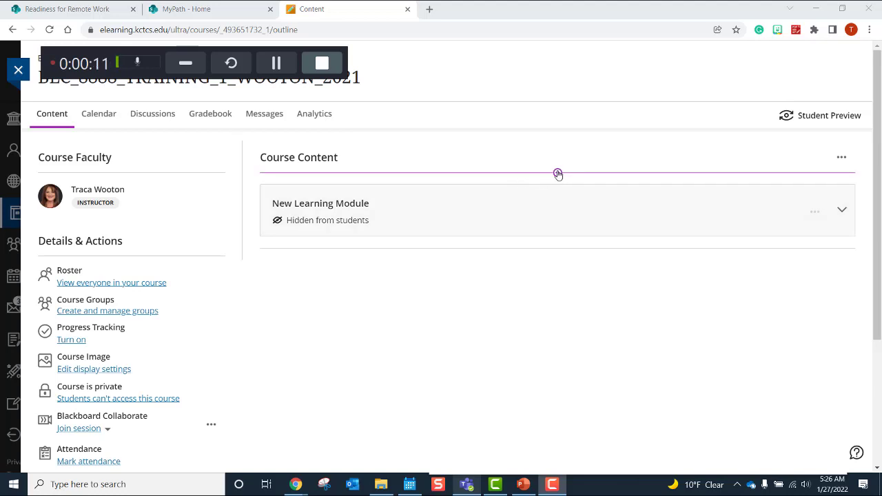
Step: Open the add-content menu above New Learning Module on the course Content page
click(558, 174)
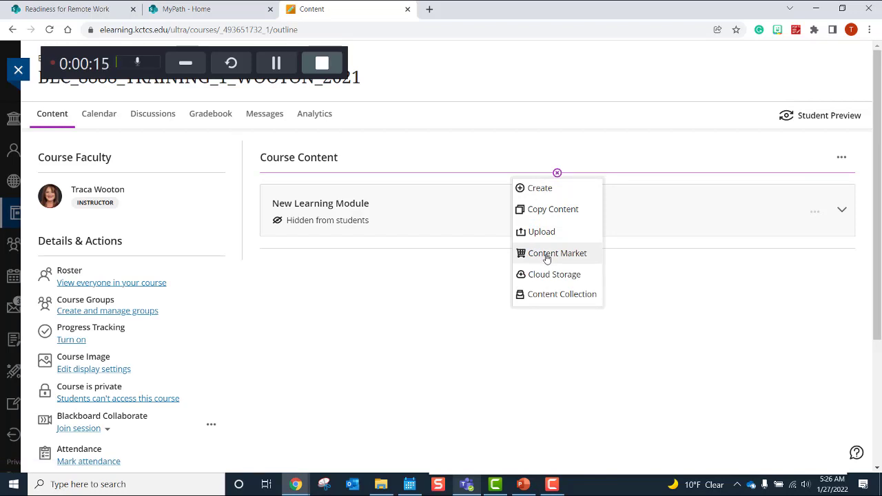
Step: Copy 'Banner Images for your Course' from the sandbox course's Course Content folder into this course
click(560, 210)
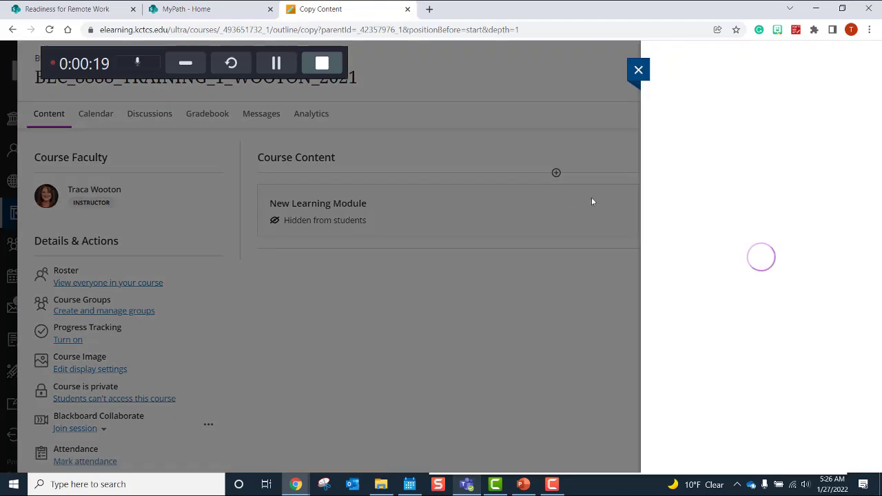
scroll(874, 156, down, 1)
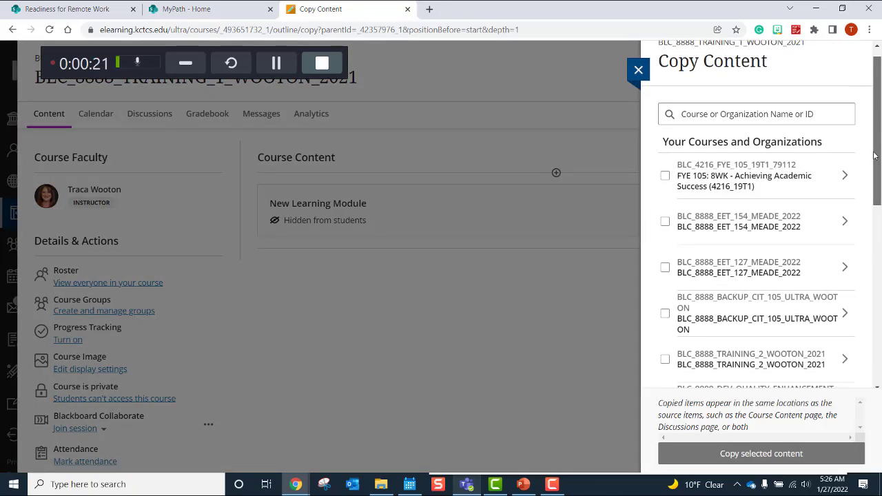
drag(874, 156, 854, 334)
click(842, 354)
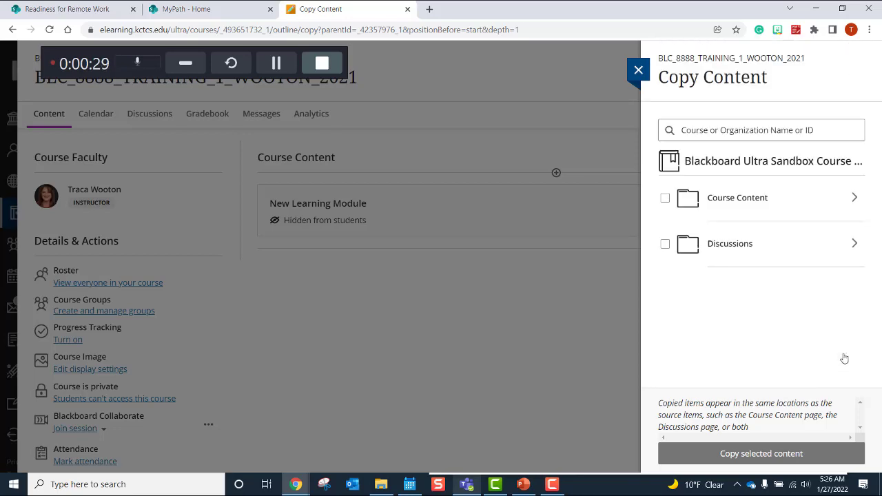
click(854, 199)
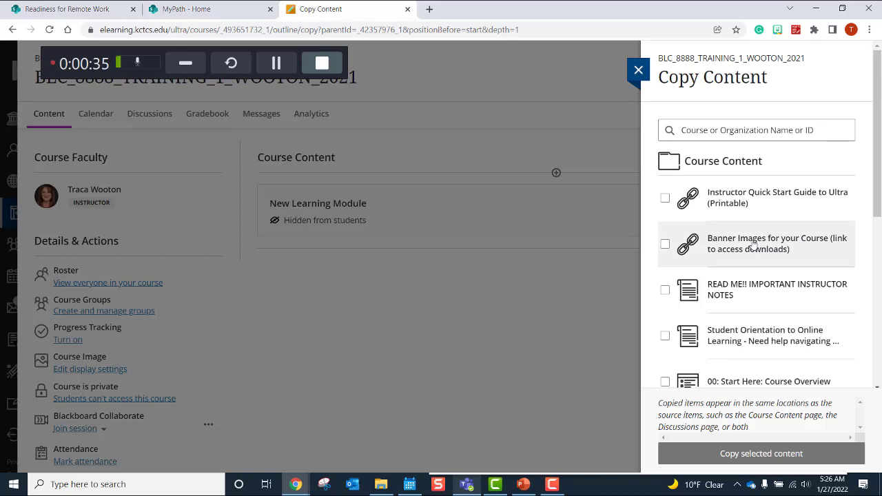
click(755, 245)
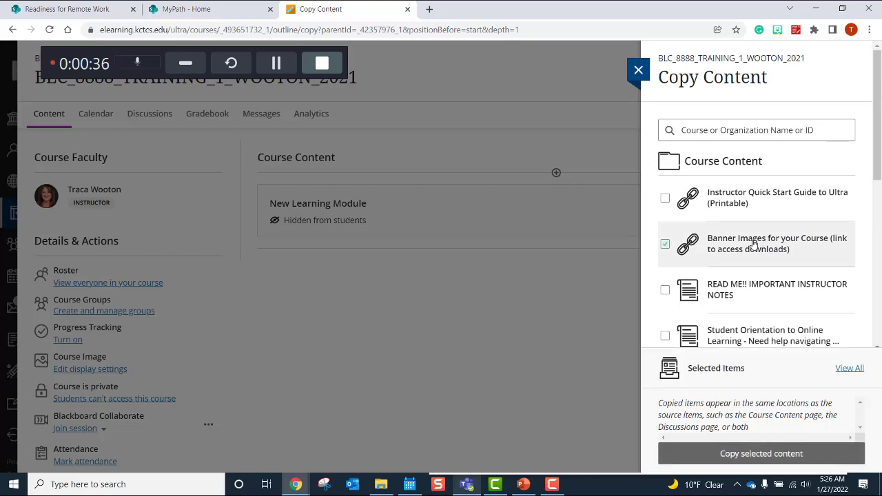
click(751, 457)
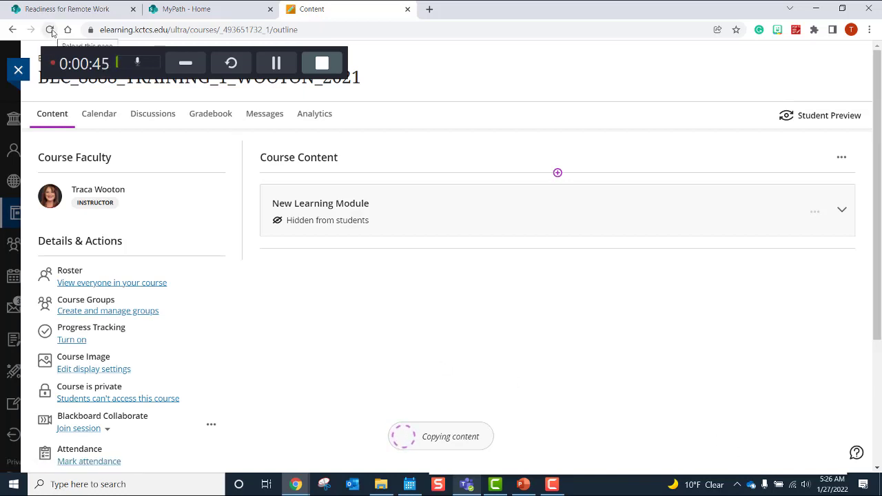
Step: Reload the course and follow the Banner Images link to the SharePoint banner library
click(51, 30)
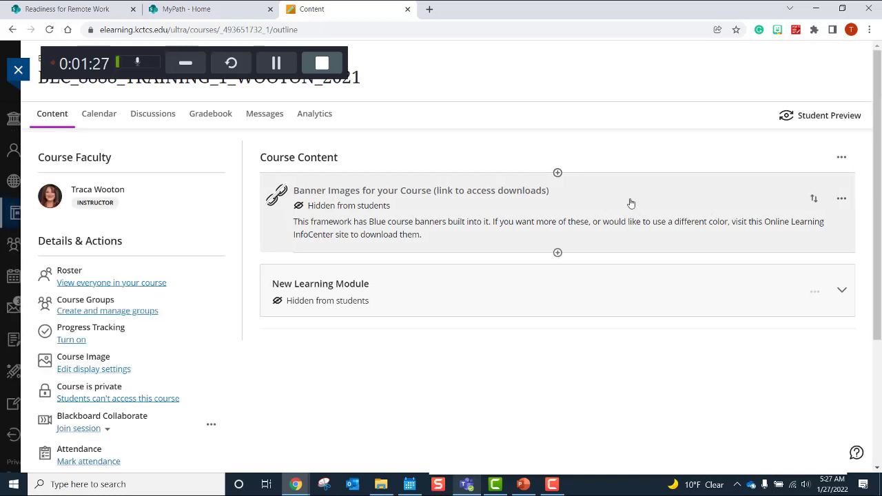
click(631, 202)
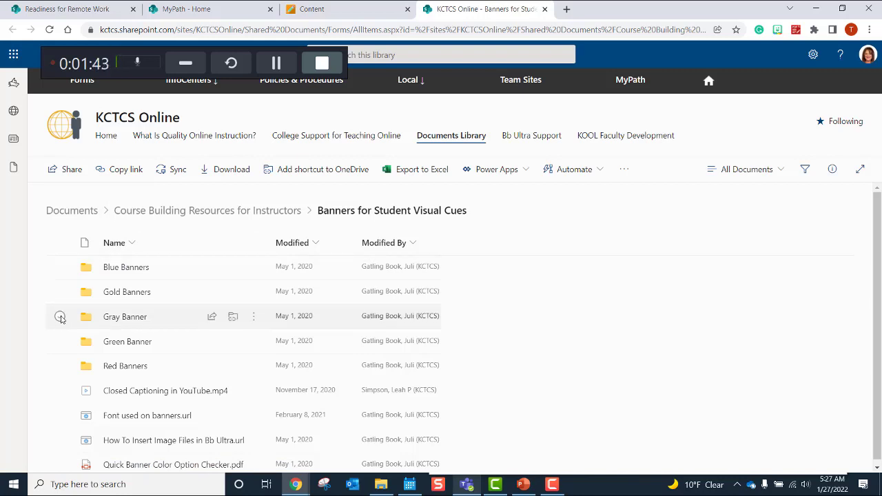
Step: Download the Gray Banner folder as a zip and bring up File Explorer
click(60, 316)
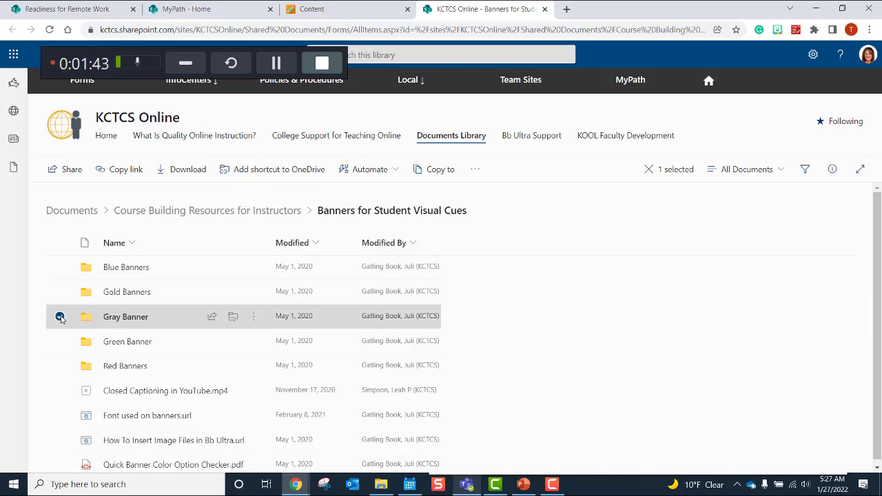
click(188, 170)
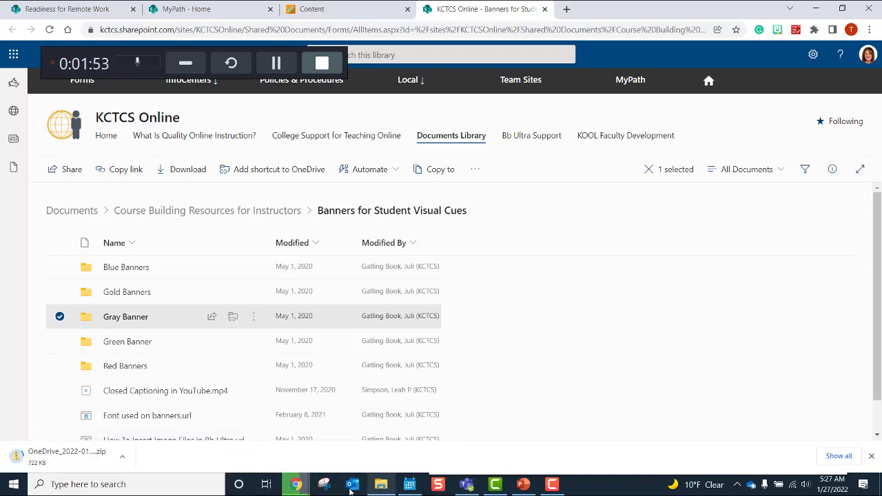
click(379, 488)
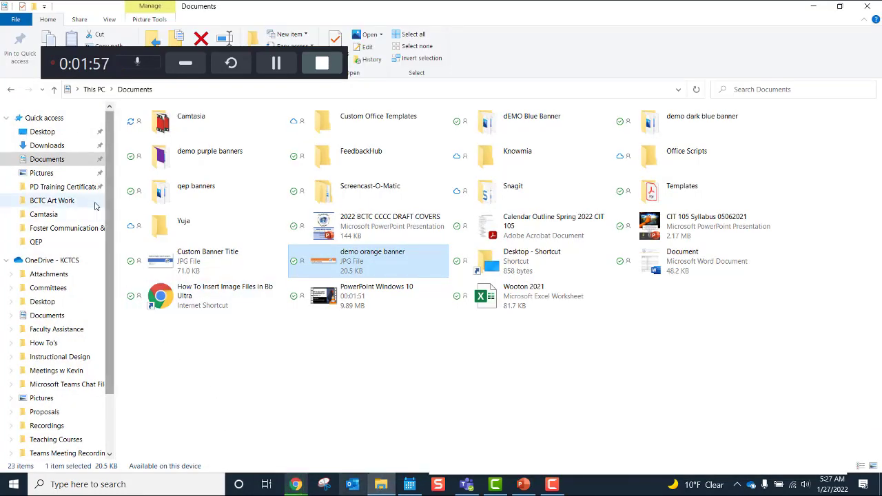
Step: Open OneDrive_2022-01-27 in Downloads, browse the Gray Banner PNGs, then close the window
click(75, 147)
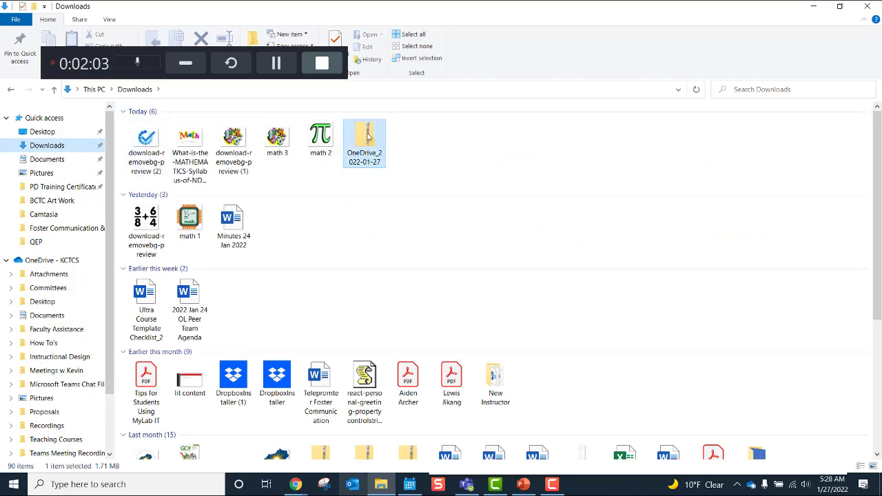
click(367, 136)
double_click(367, 136)
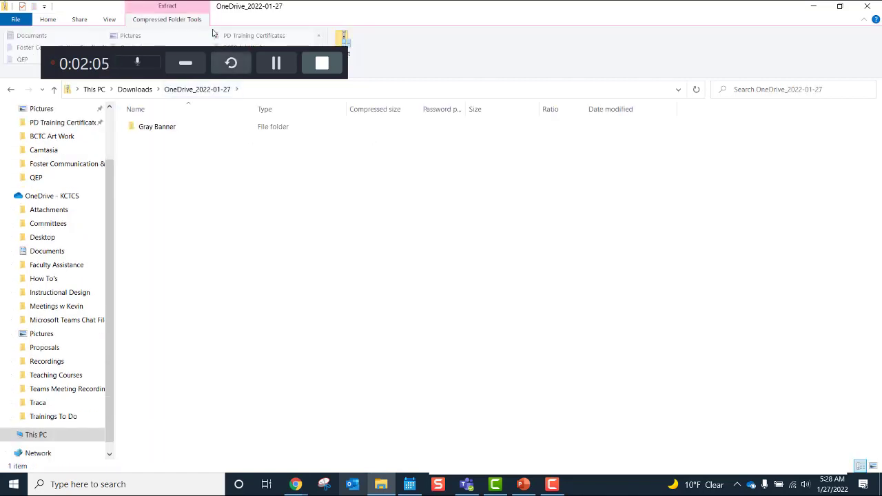
double_click(164, 127)
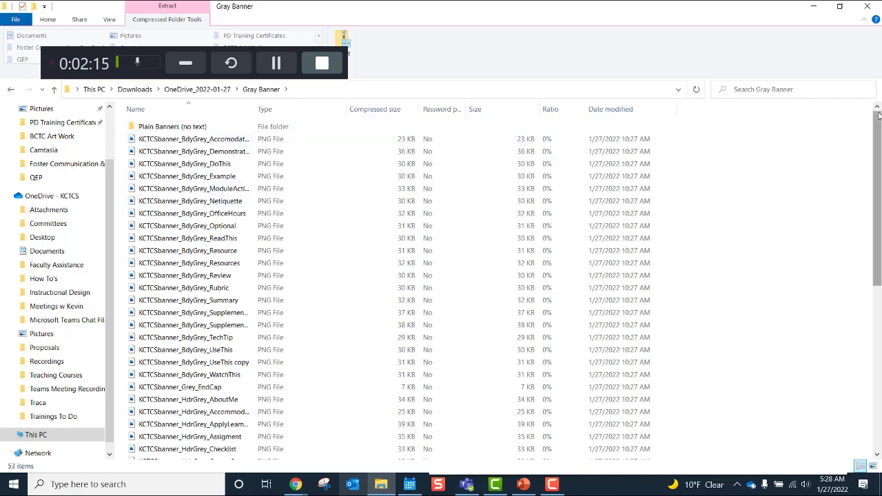
drag(879, 127, 877, 115)
drag(875, 204, 881, 181)
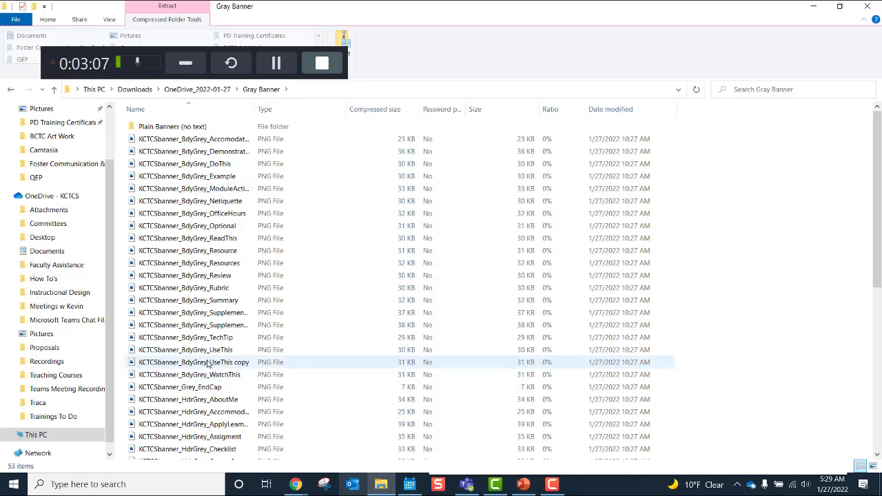
click(201, 140)
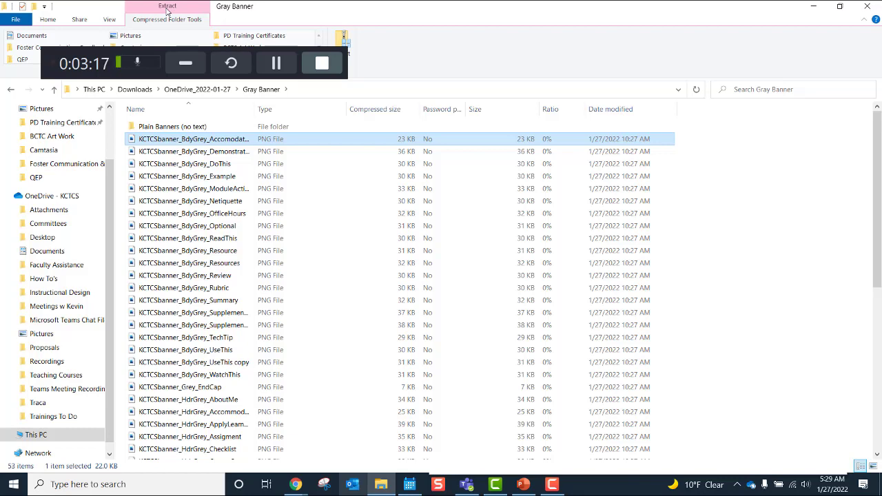
click(866, 6)
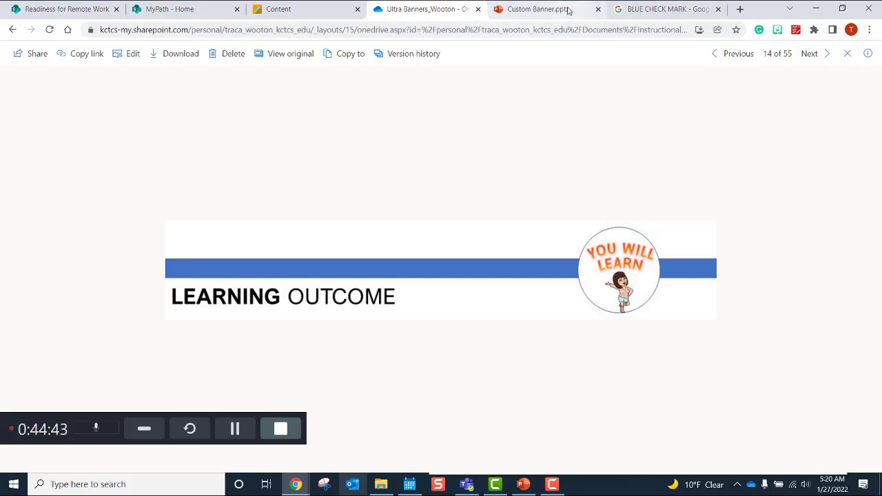
Step: In the Custom Banner presentation, replace WELCOME on slide 7 with the instructor's e-mail address
click(569, 9)
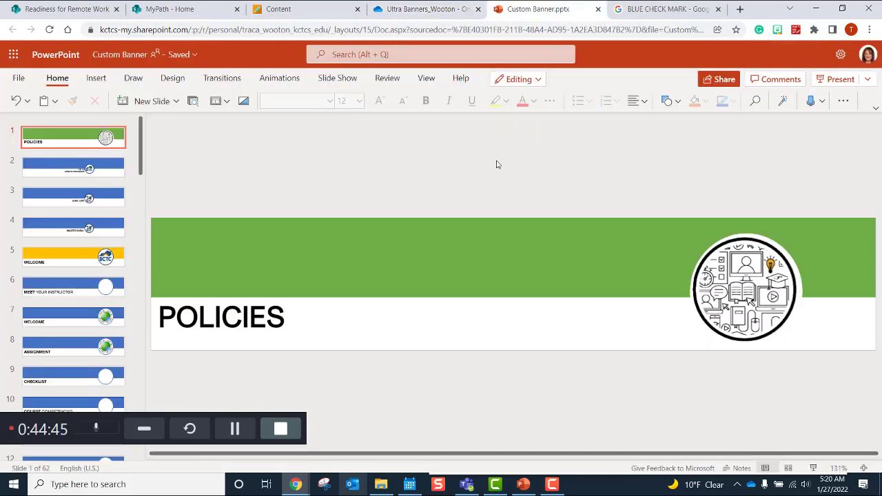
click(87, 316)
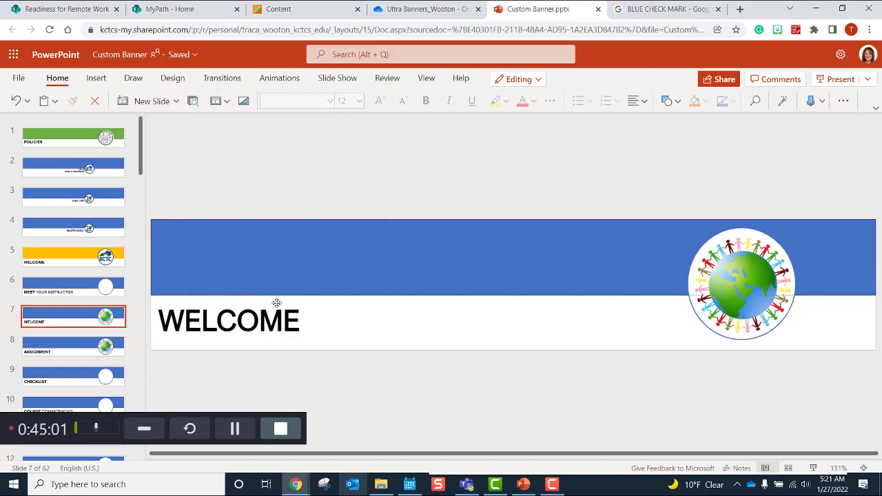
click(299, 320)
drag(299, 320, 159, 307)
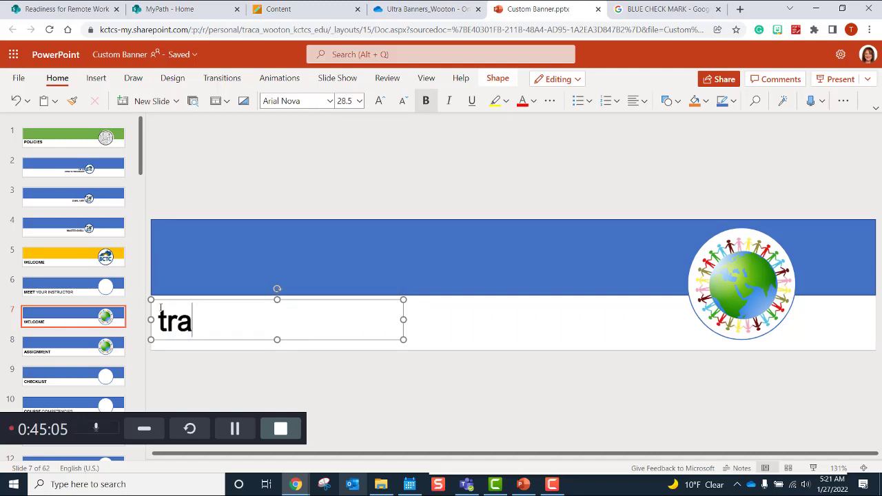
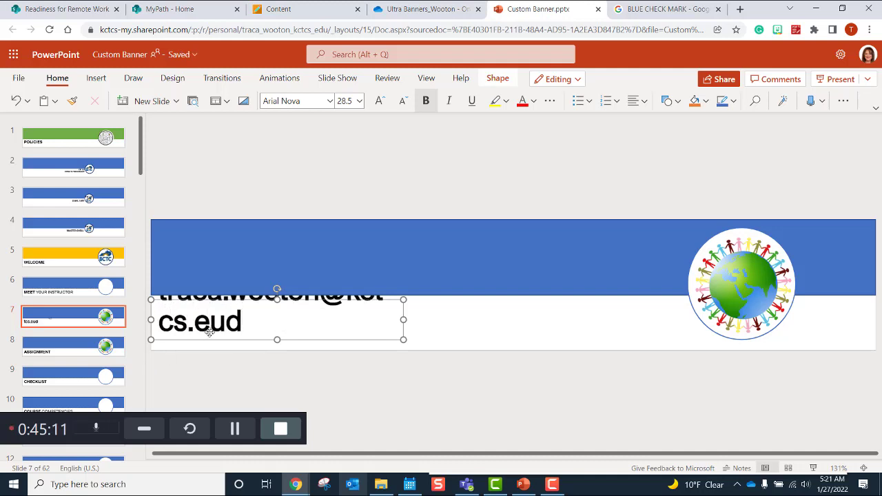
Step: Correct the address's domain typo to .edu and widen the title box so it fits one line
drag(403, 319, 439, 320)
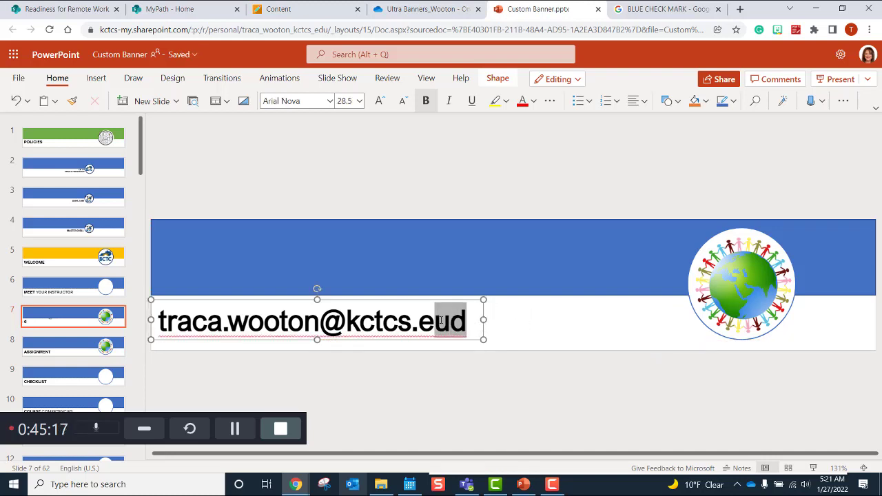
text(du)
key(Return)
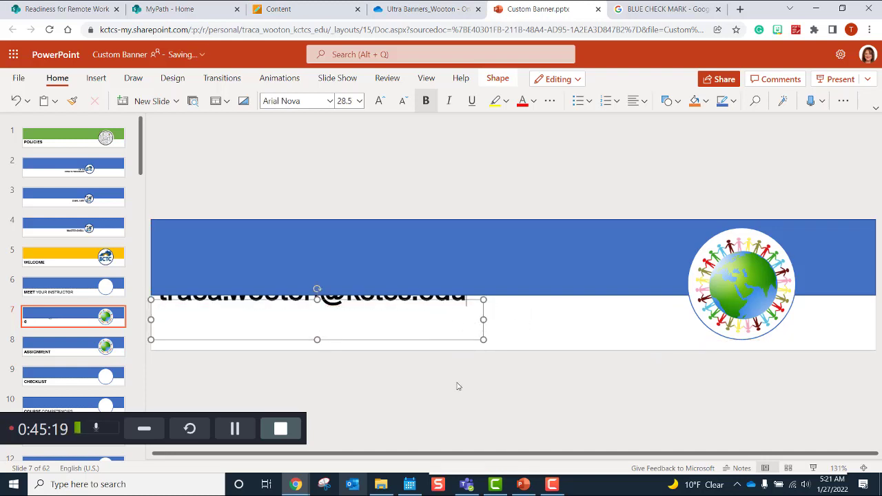
click(457, 384)
click(426, 344)
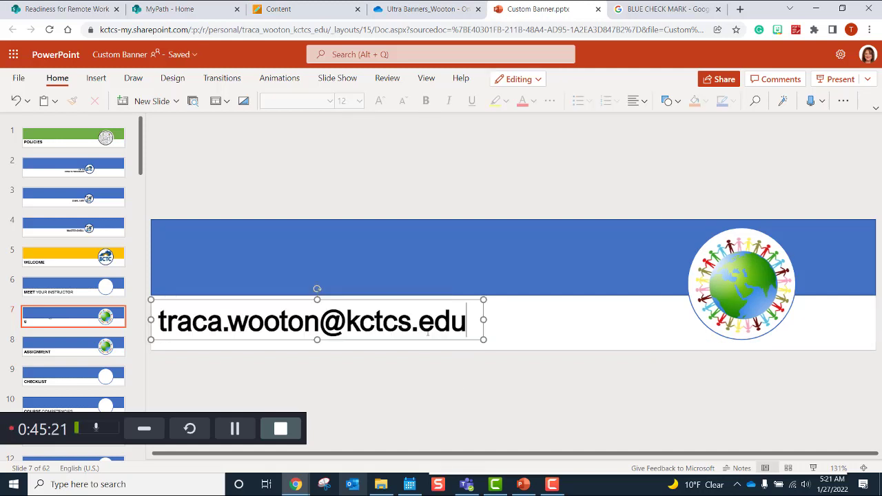
drag(485, 321, 544, 317)
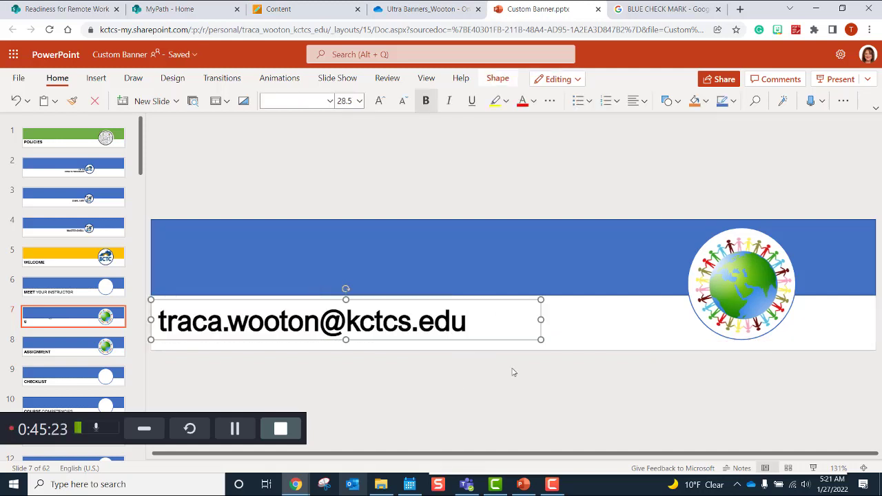
click(510, 380)
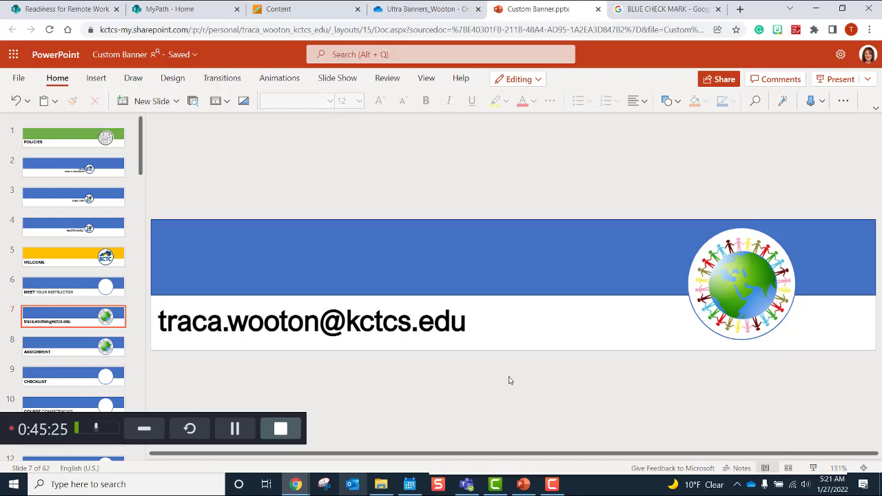